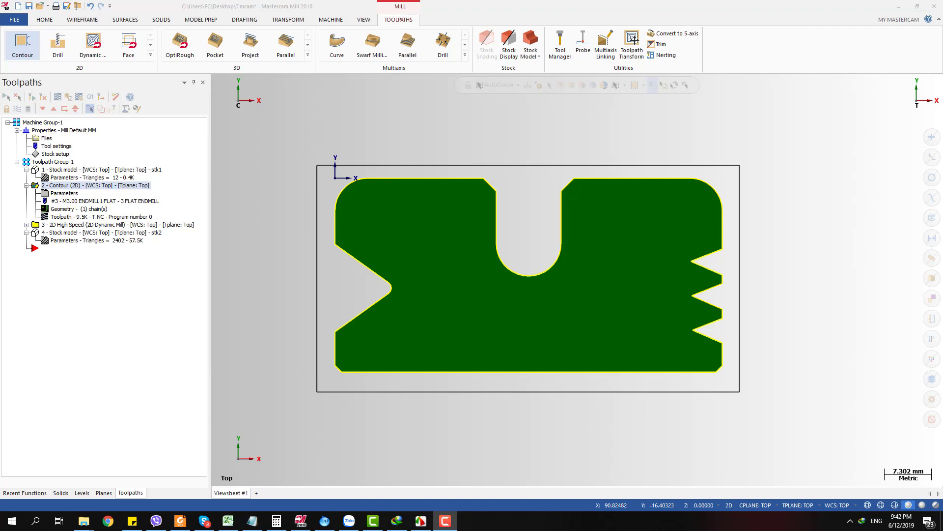
# Examine the part's outline, thickness and V-shaped side notch in top and tilted views.
pyautogui.scroll(-1, 759, 285)
pyautogui.scroll(1, 731, 303)
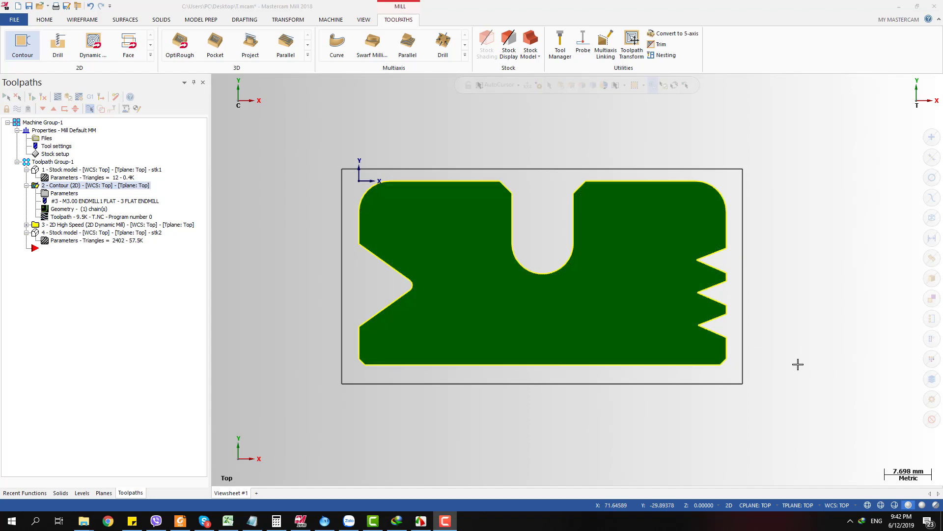
pyautogui.moveTo(798, 365)
pyautogui.mouseDown(button='middle')
pyautogui.moveTo(805, 334)
pyautogui.moveTo(813, 340)
pyautogui.mouseUp(button='middle')
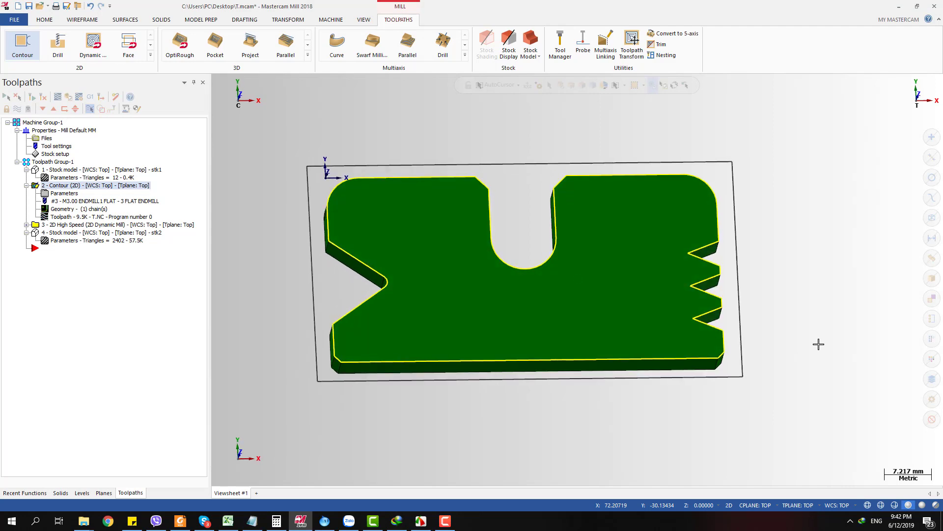
pyautogui.hotkey('alt', '1')
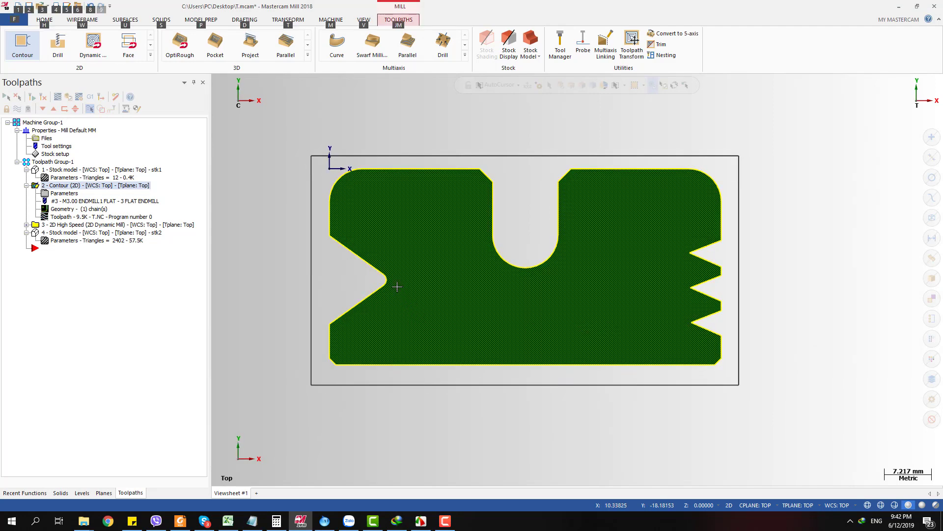
pyautogui.scroll(-2, 440, 302)
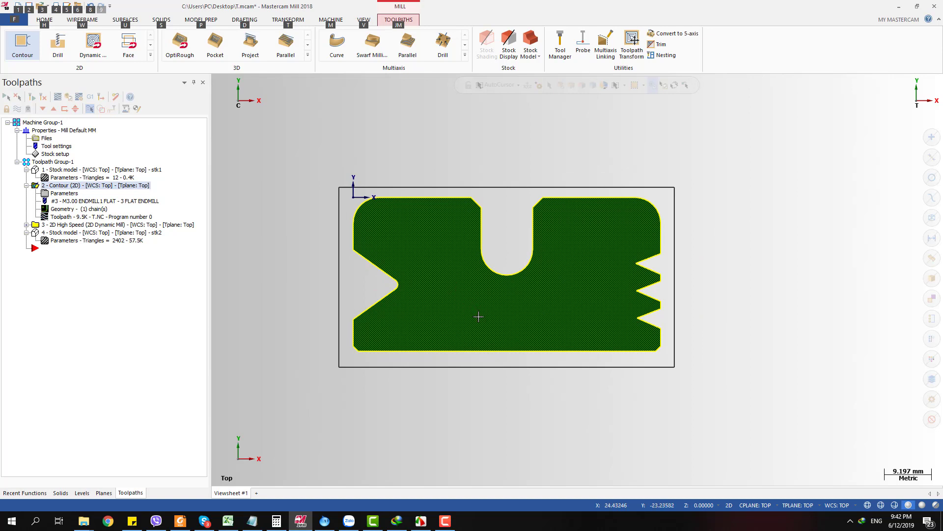
pyautogui.moveTo(489, 317); pyautogui.dragTo(479, 282, button='middle')
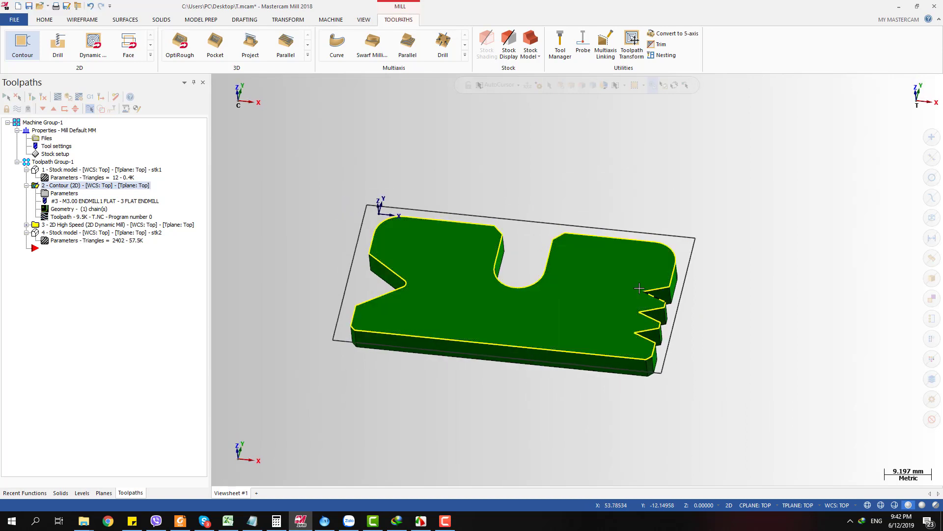
pyautogui.scroll(-2, 668, 312)
pyautogui.hotkey('alt', '1')
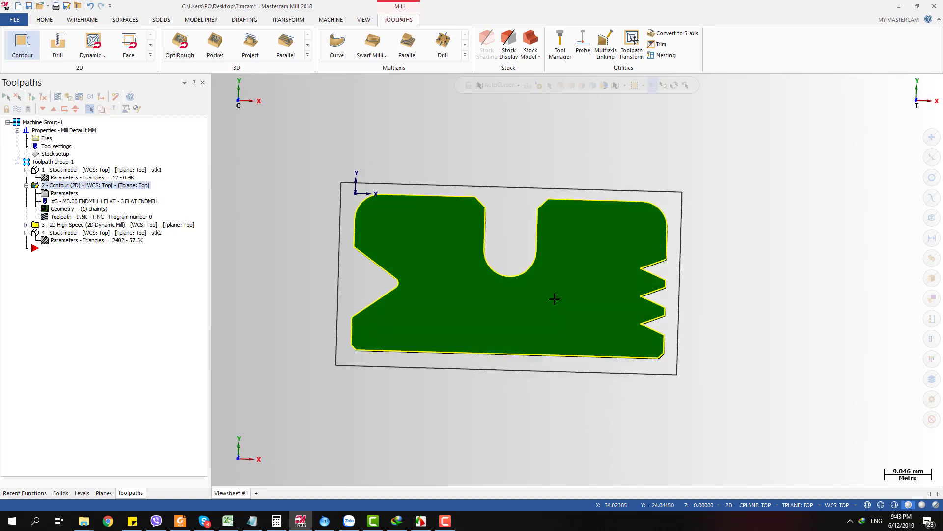
pyautogui.press('alt')
pyautogui.scroll(3, 411, 310)
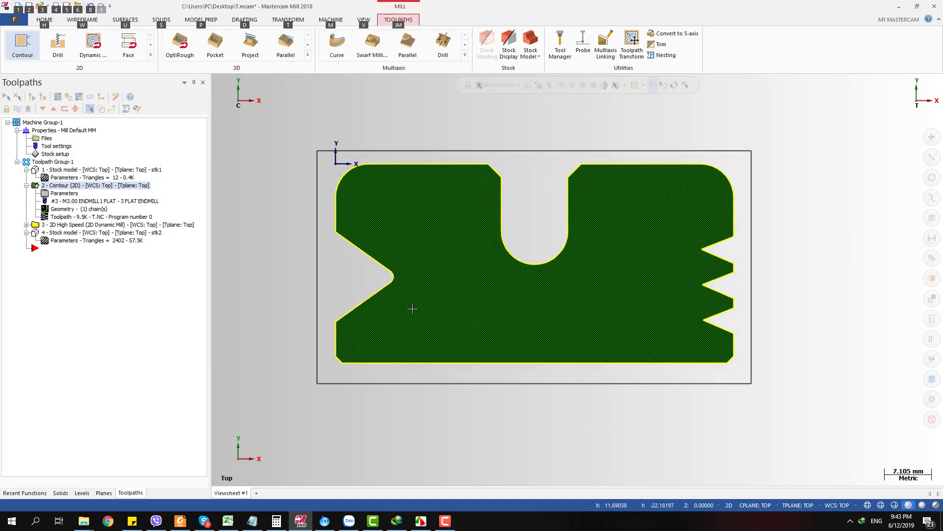
pyautogui.moveTo(393, 275); pyautogui.dragTo(440, 270, button='middle')
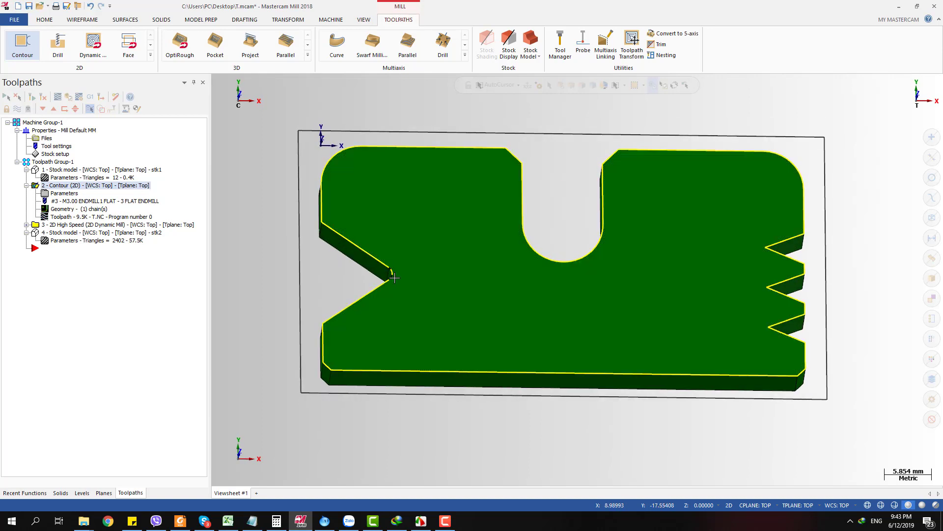
pyautogui.scroll(-1, 521, 338)
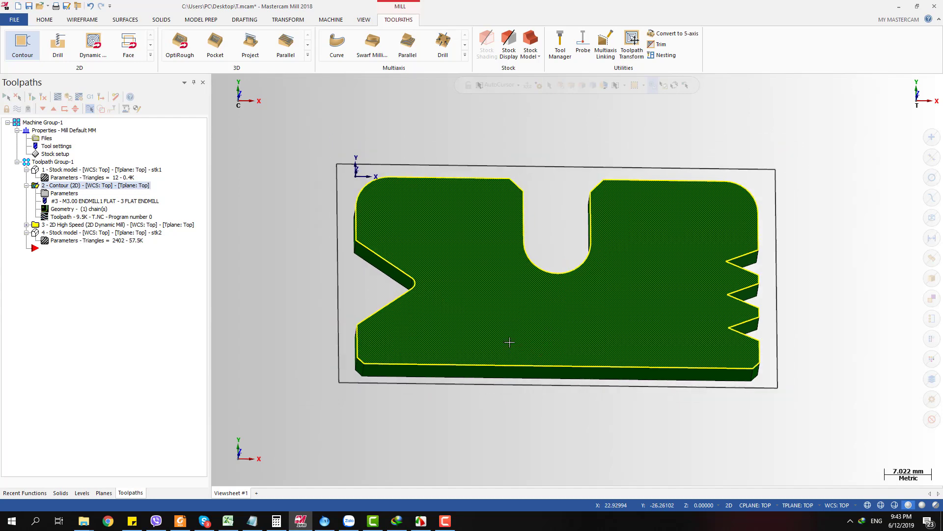
pyautogui.hotkey('alt', '1')
pyautogui.hotkey('alt', 'Up')
pyautogui.hotkey('alt', 'Up')
pyautogui.hotkey('alt', 'Up')
pyautogui.hotkey('alt', 'Up')
pyautogui.hotkey('alt', 'Up')
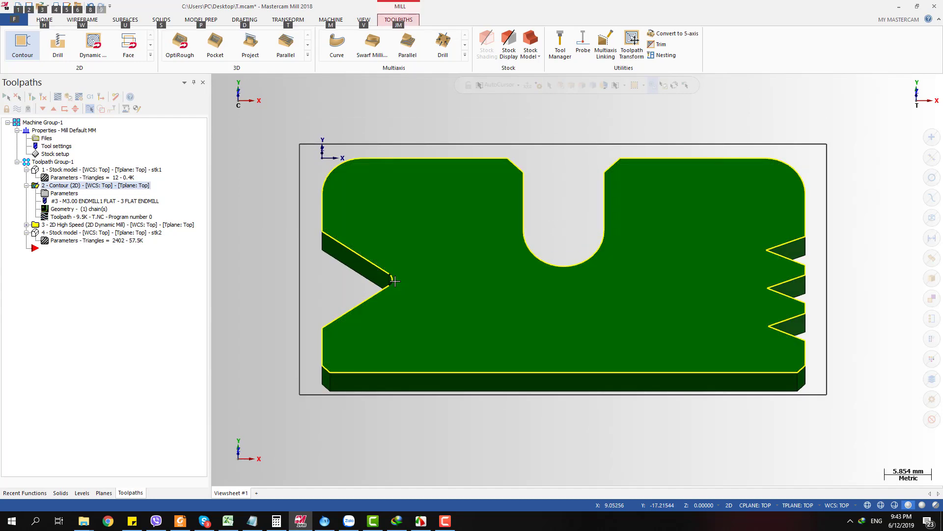
pyautogui.press('alt')
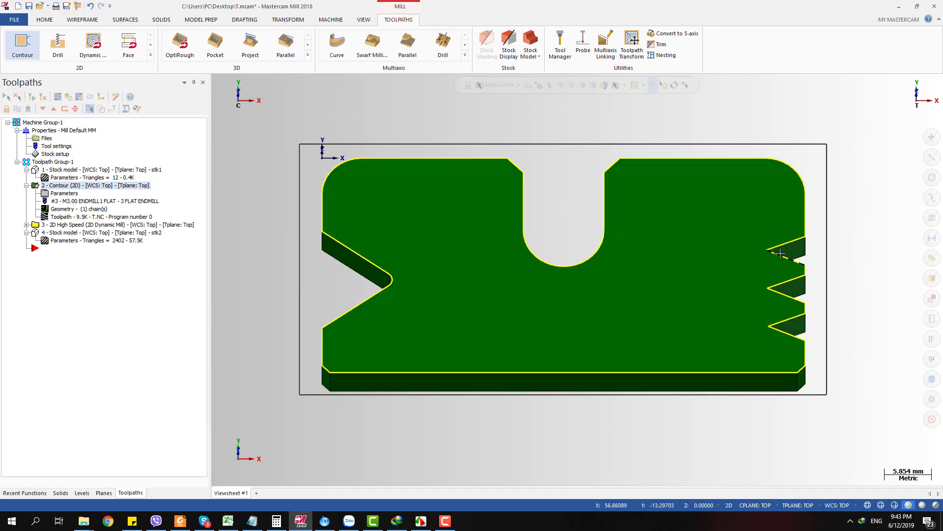
# Examine the three small sharp-cornered notches on the part's side edge in top and tilted views.
pyautogui.hotkey('alt', '1')
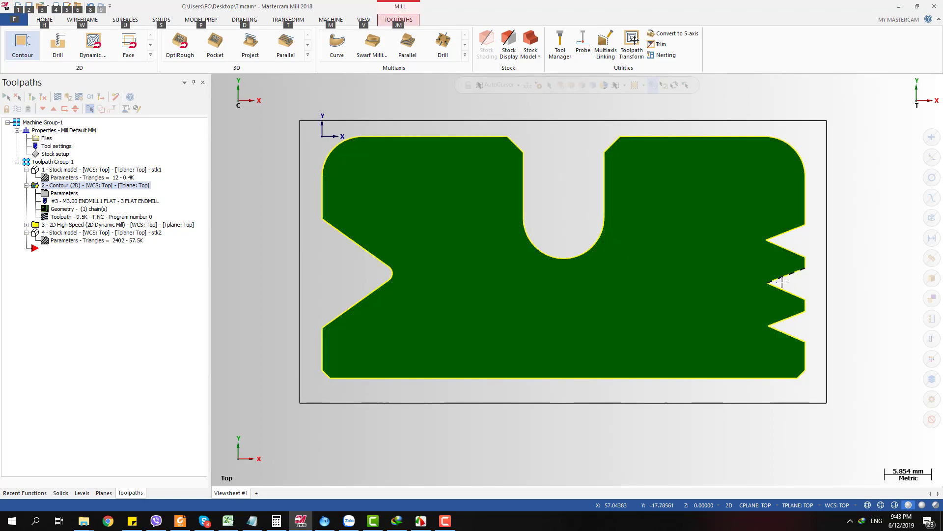
pyautogui.moveTo(783, 301); pyautogui.dragTo(761, 238, button='middle')
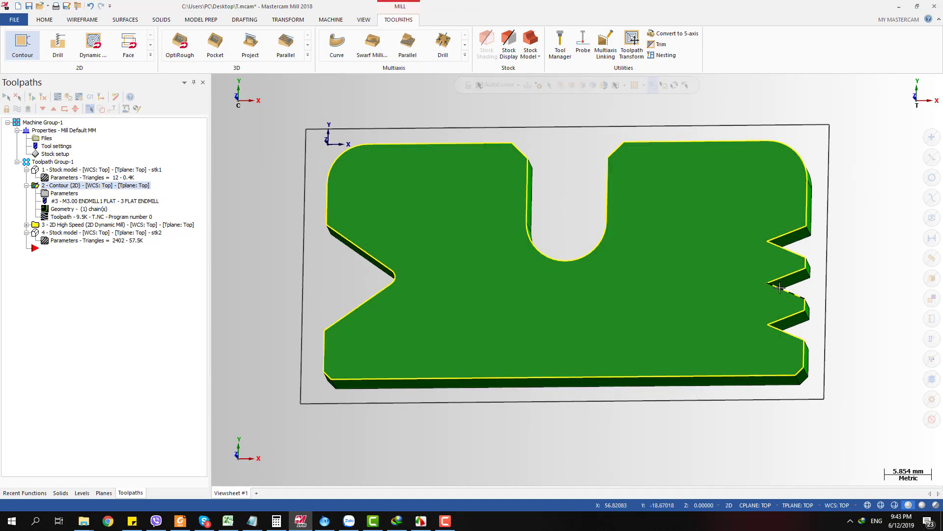
pyautogui.hotkey('alt', '1')
pyautogui.press('alt')
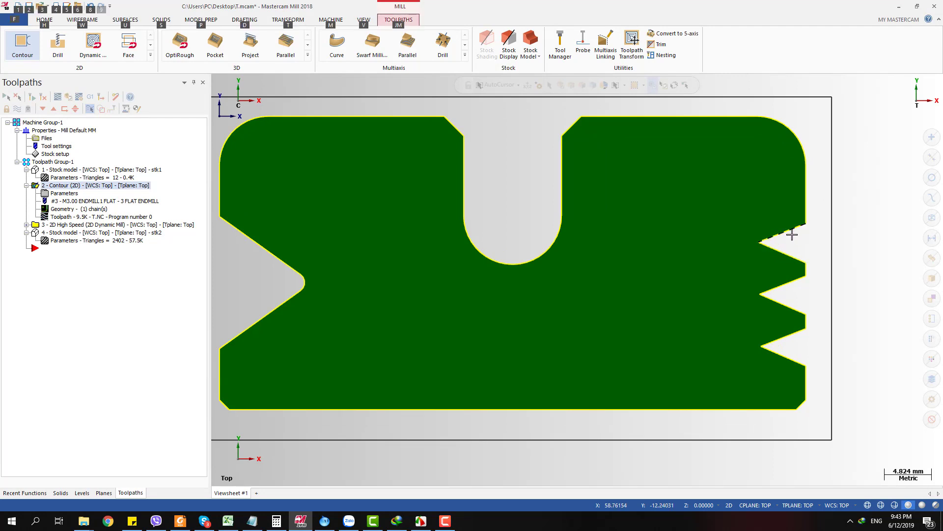
pyautogui.scroll(-3, 790, 252)
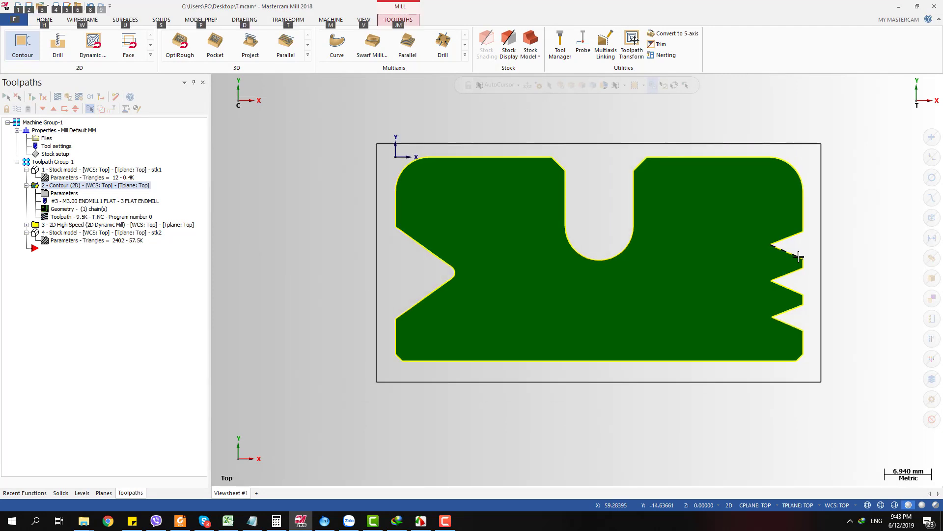
pyautogui.moveTo(791, 254); pyautogui.dragTo(793, 245, button='middle')
pyautogui.scroll(2, 793, 246)
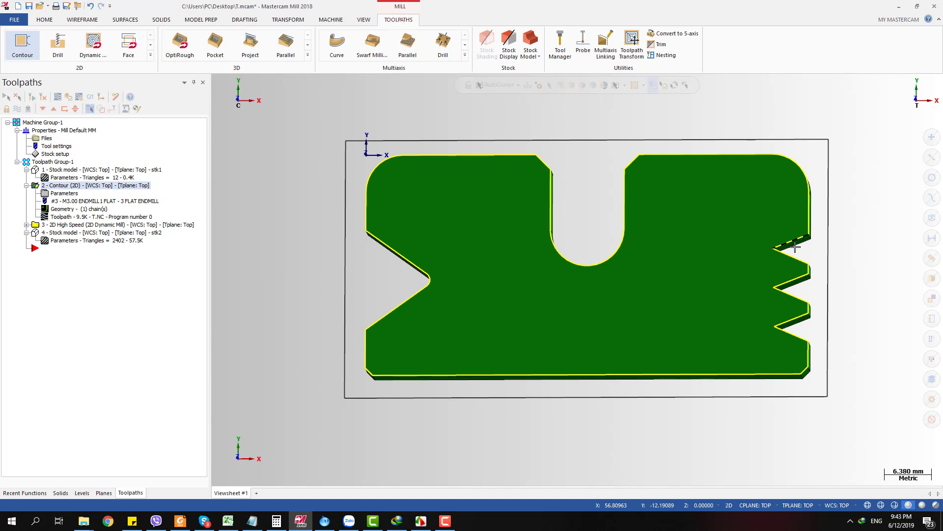
pyautogui.hotkey('alt', '1')
pyautogui.scroll(3, 791, 248)
pyautogui.press('alt')
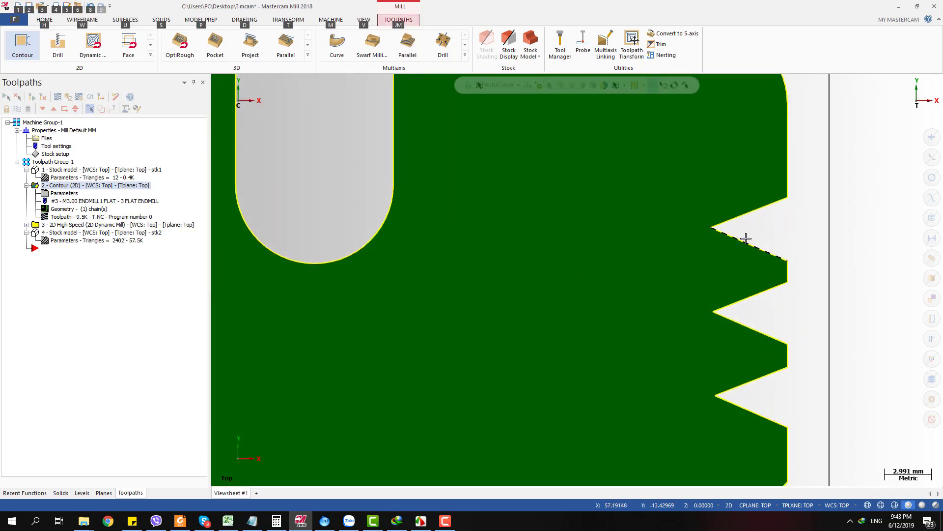
pyautogui.scroll(-3, 835, 238)
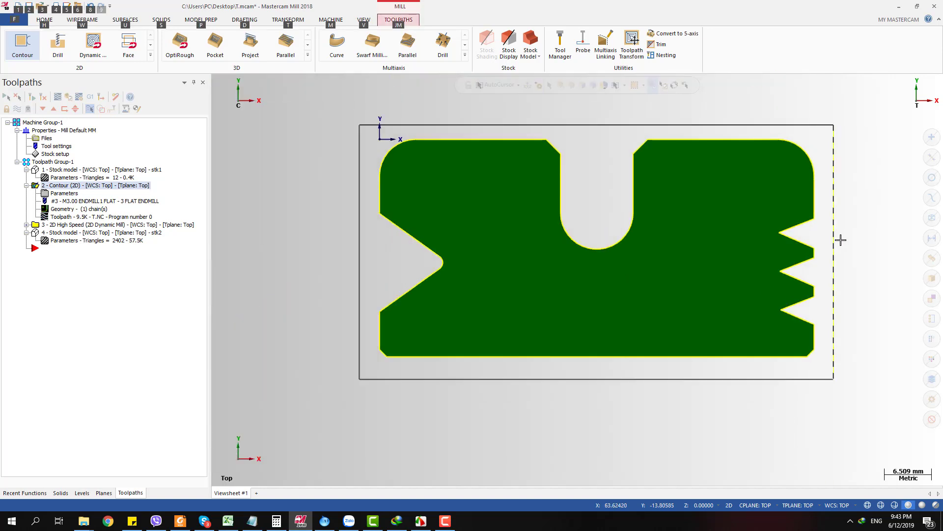
# Analyze the arc at the tip of the V-shaped notch to check its radius.
pyautogui.scroll(1, 481, 260)
pyautogui.scroll(2, 386, 269)
pyautogui.press('F4')
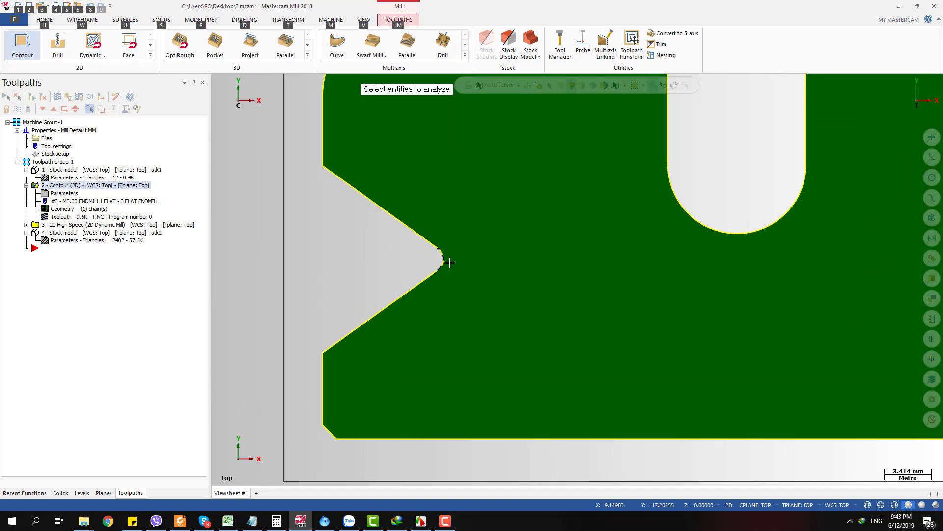
pyautogui.click(443, 262)
pyautogui.scroll(-1, 536, 285)
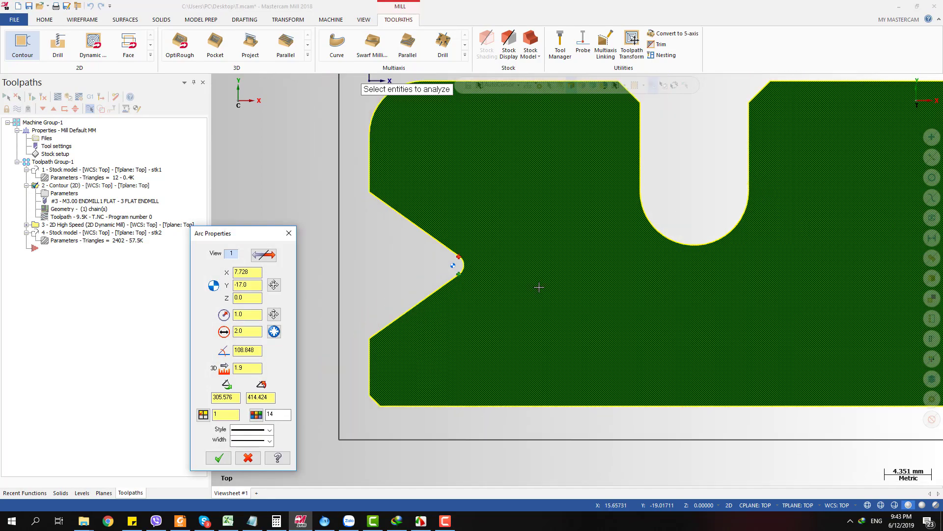
pyautogui.doubleClick(235, 314)
pyautogui.scroll(-4, 447, 325)
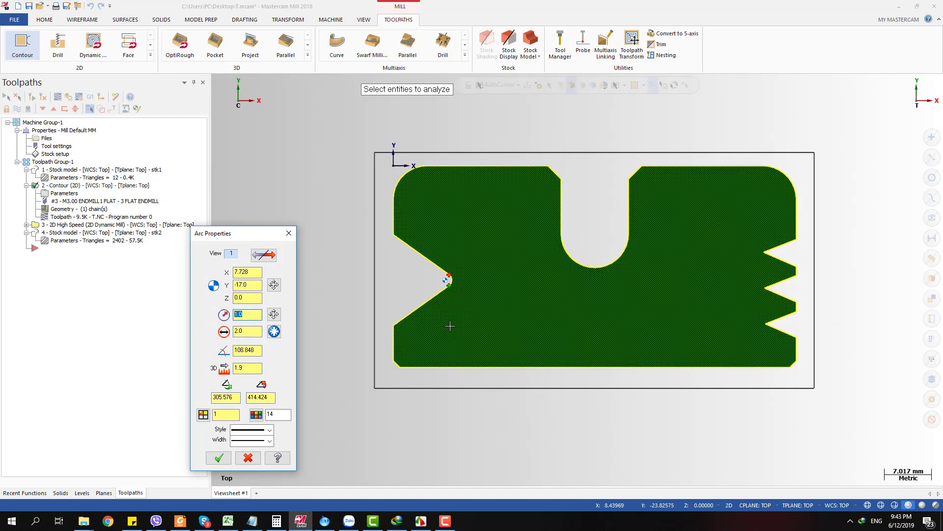
pyautogui.press('Escape')
# Collapse the Contour (2D) operation and move the 2D High Speed (2D Dynamic Mill) operation ahead of it, directly after stock model stk1.
pyautogui.moveTo(559, 328)
pyautogui.mouseDown(button='middle')
pyautogui.moveTo(552, 303)
pyautogui.moveTo(571, 285)
pyautogui.mouseUp(button='middle')
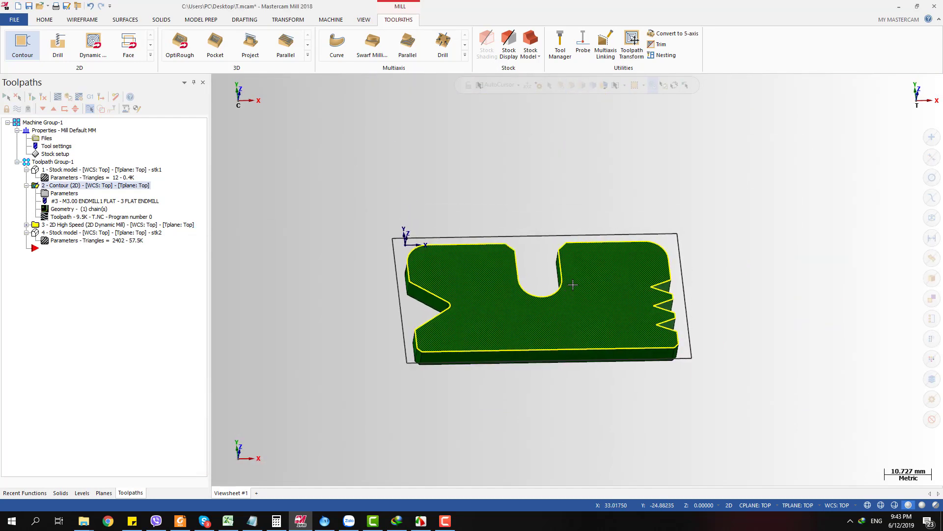
pyautogui.click(26, 186)
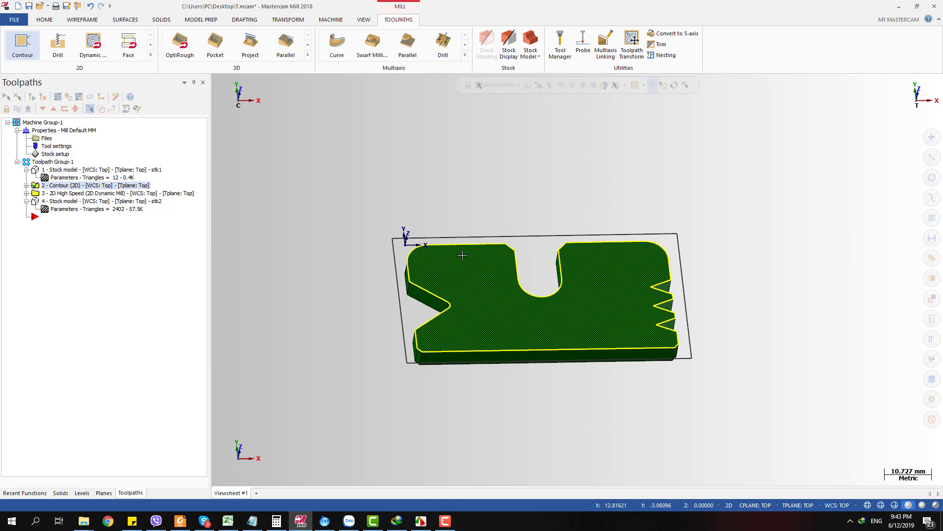
pyautogui.hotkey('alt', '1')
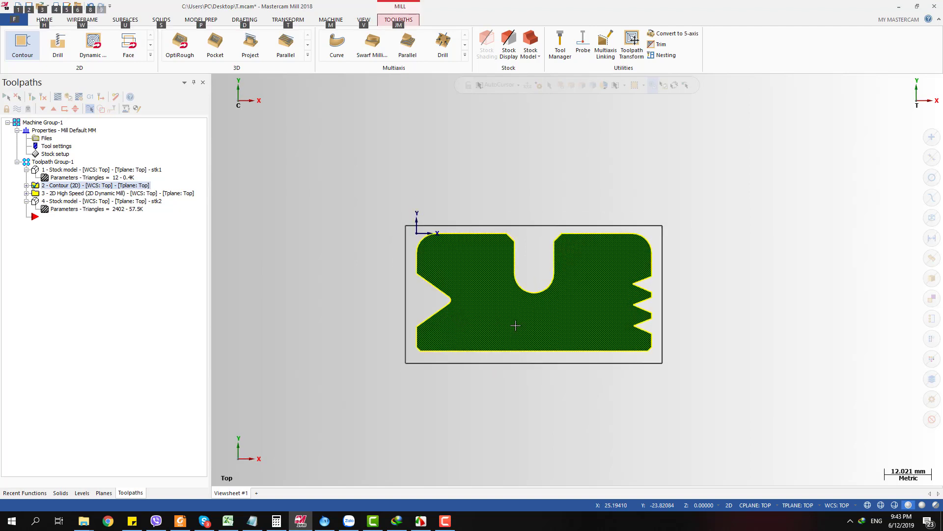
pyautogui.moveTo(515, 325); pyautogui.dragTo(513, 319, button='middle')
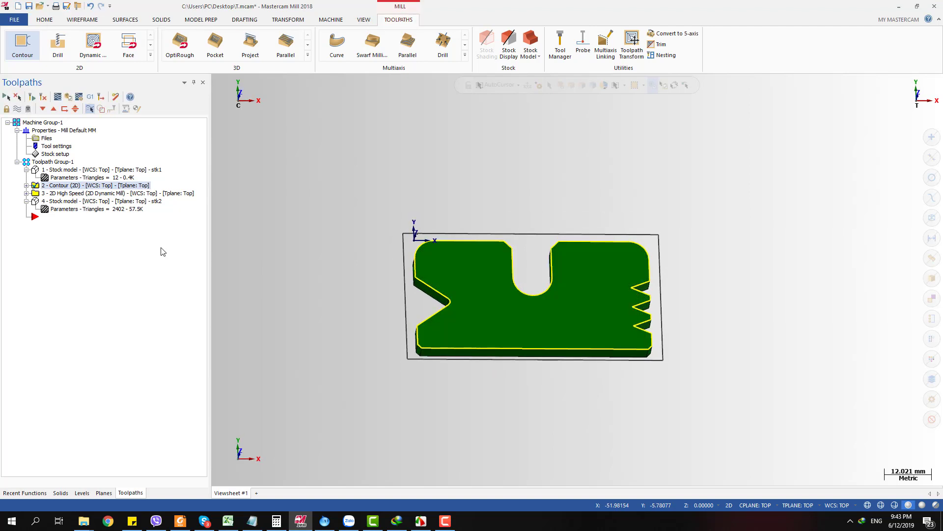
pyautogui.click(59, 170)
pyautogui.click(57, 185)
pyautogui.click(65, 193)
pyautogui.moveTo(41, 196); pyautogui.dragTo(69, 172)
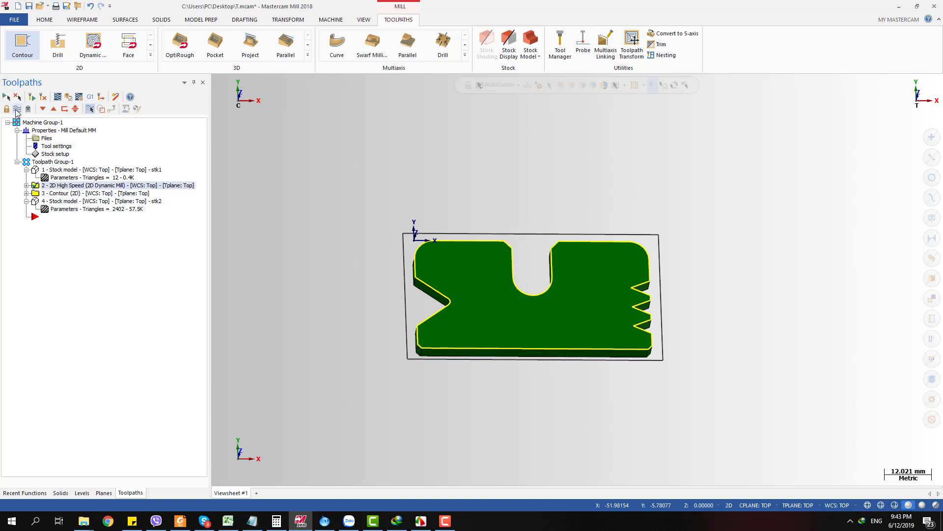
# Display the 2D Dynamic Mill toolpath followed by the Contour (2D) toolpath over the part.
pyautogui.click(68, 187)
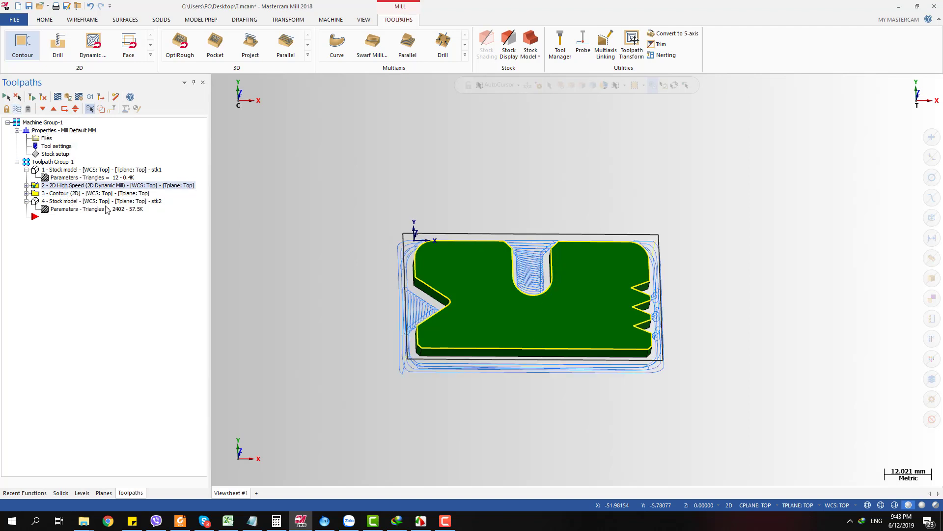
pyautogui.click(74, 193)
pyautogui.moveTo(511, 369); pyautogui.dragTo(527, 367, button='middle')
pyautogui.hotkey('alt', '1')
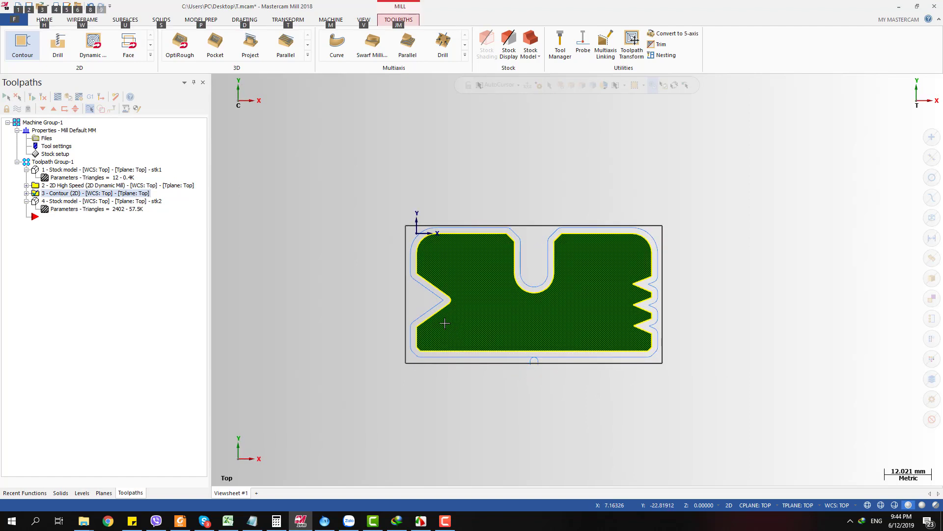
# Examine how closely the Contour (2D) toolpath reaches into the V-shaped notch and the three sharp notches.
pyautogui.scroll(3, 548, 268)
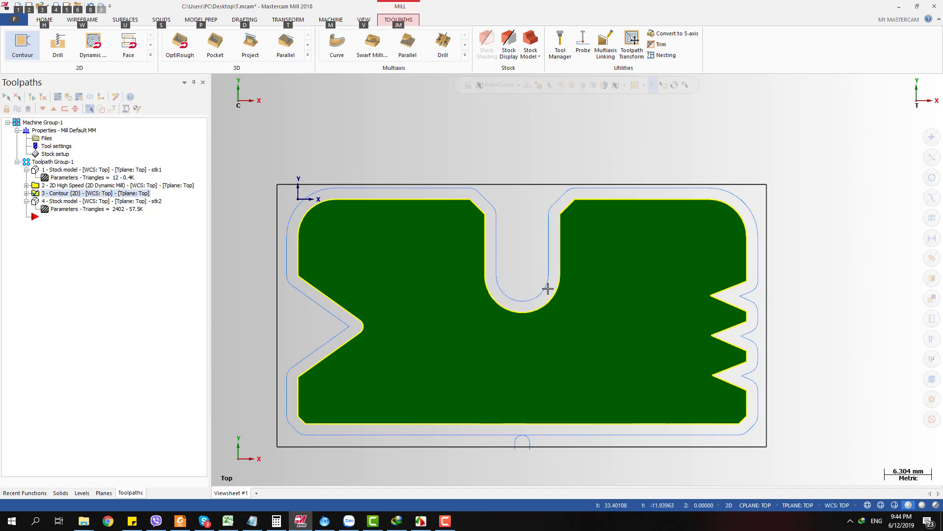
pyautogui.scroll(3, 326, 316)
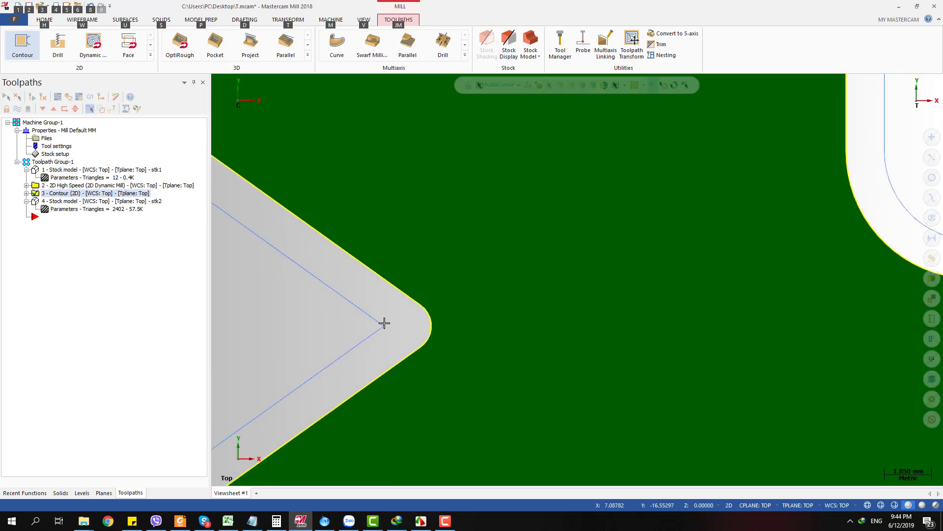
pyautogui.scroll(2, 411, 316)
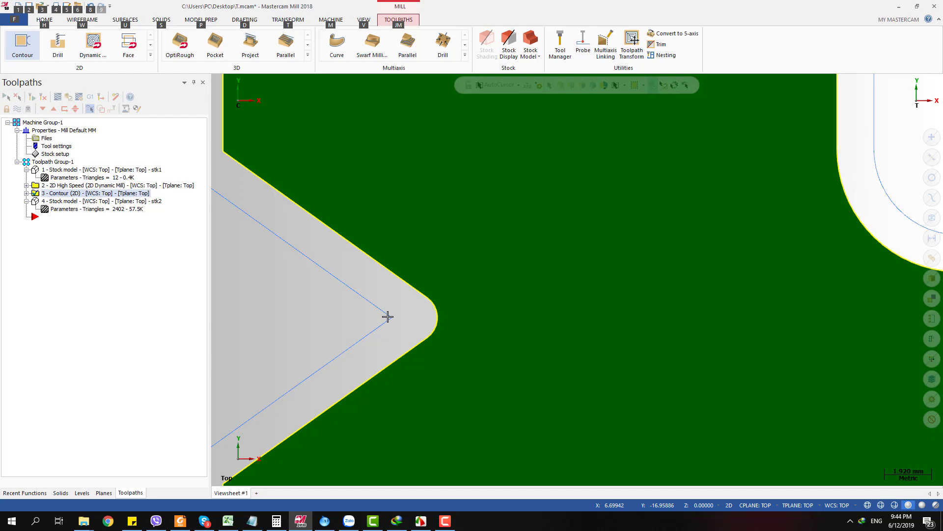
pyautogui.scroll(-2, 387, 316)
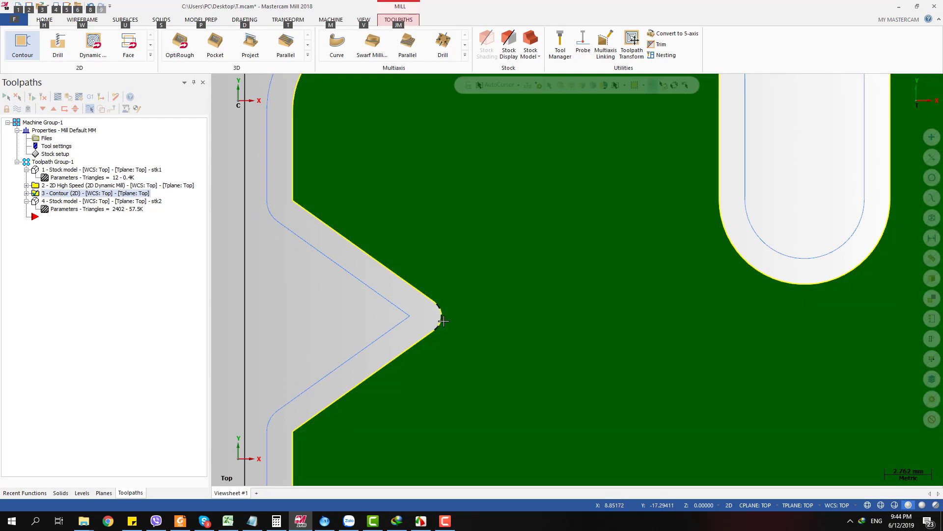
pyautogui.scroll(-5, 443, 321)
pyautogui.scroll(5, 613, 288)
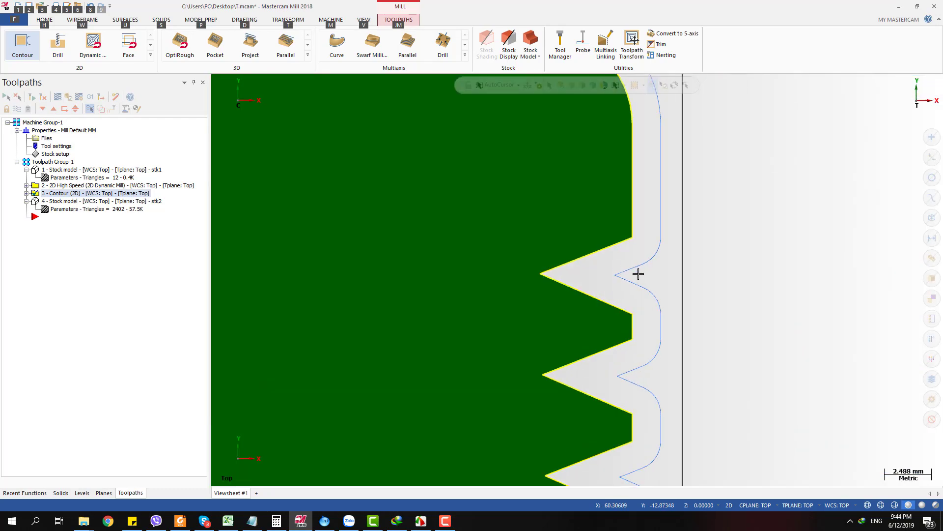
pyautogui.scroll(-5, 638, 274)
pyautogui.scroll(5, 663, 251)
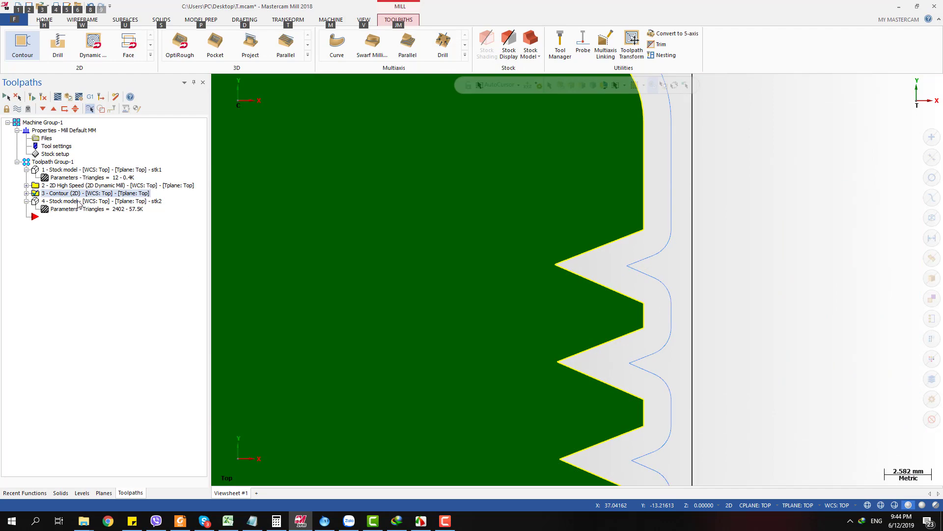
# Backplot the Contour (2D) toolpath over the part with the tool holder display hidden.
pyautogui.click(26, 193)
pyautogui.hotkey('alt', 't')
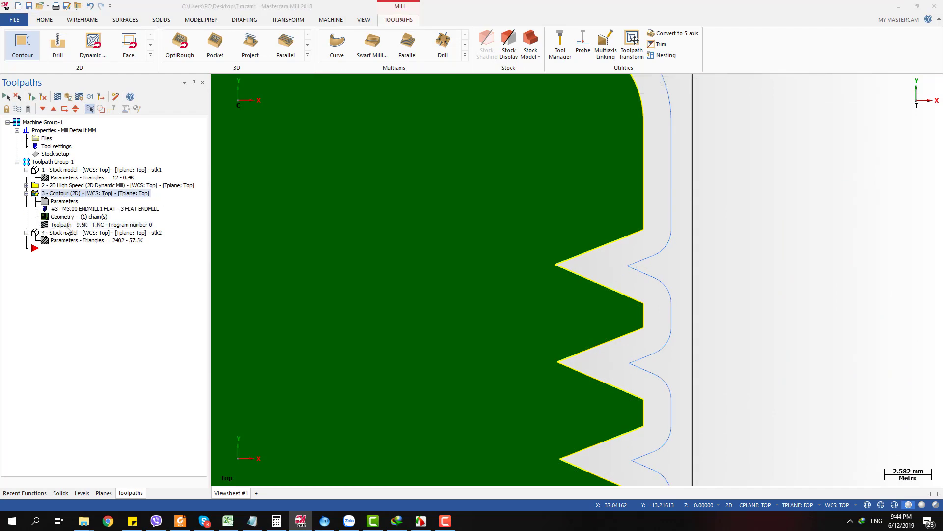
pyautogui.moveTo(365, 86); pyautogui.dragTo(913, 96)
pyautogui.scroll(-2, 723, 244)
pyautogui.scroll(-3, 703, 256)
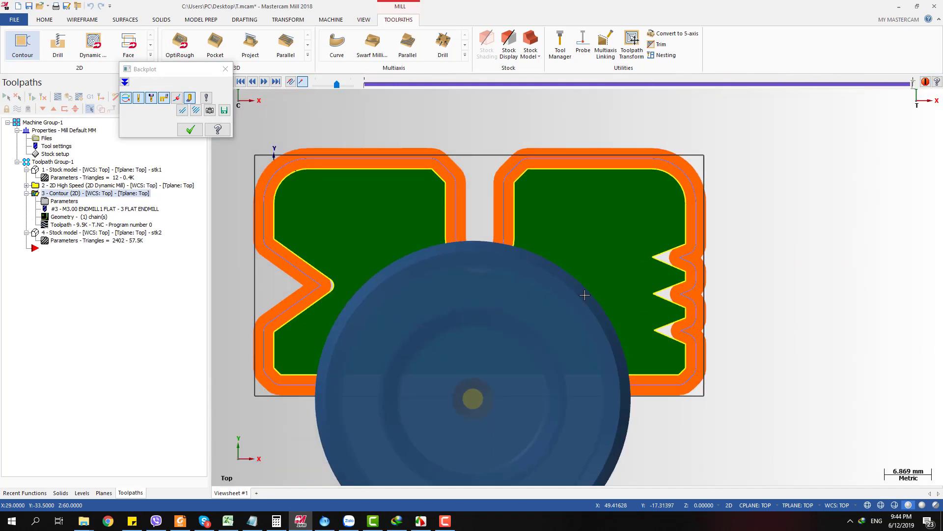
pyautogui.click(151, 97)
pyautogui.scroll(4, 295, 237)
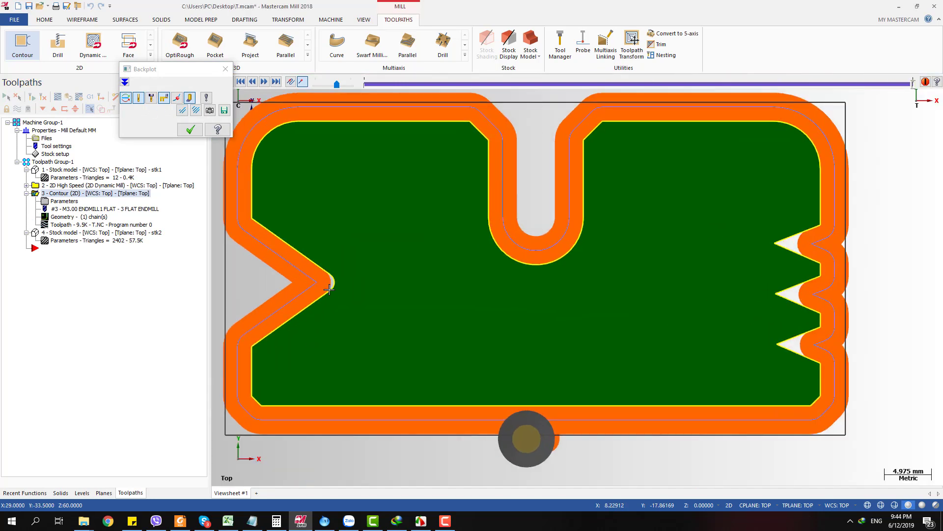
# Examine the areas the contour tool leaves uncut in the V-shaped notch and the three sharp notches, then close the backplot.
pyautogui.scroll(-5, 487, 252)
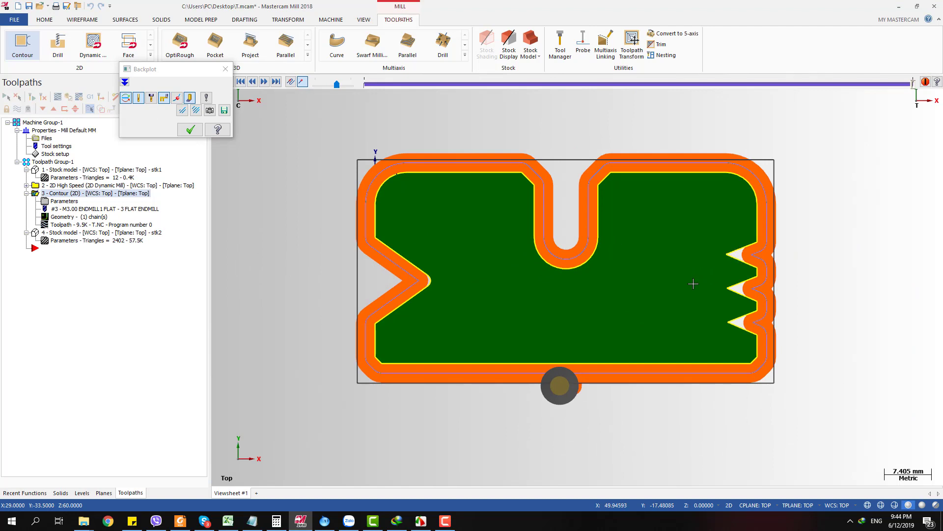
pyautogui.scroll(10, 428, 281)
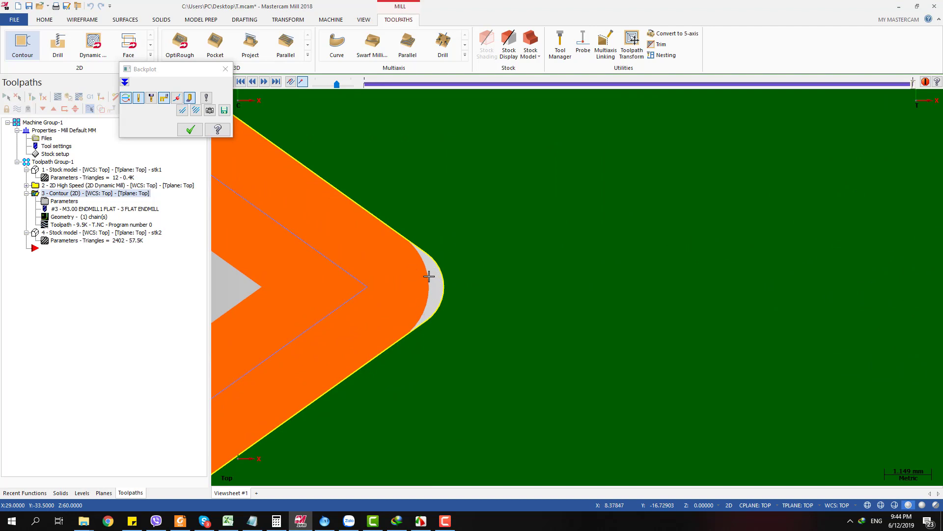
pyautogui.scroll(-8, 429, 277)
pyautogui.scroll(4, 625, 266)
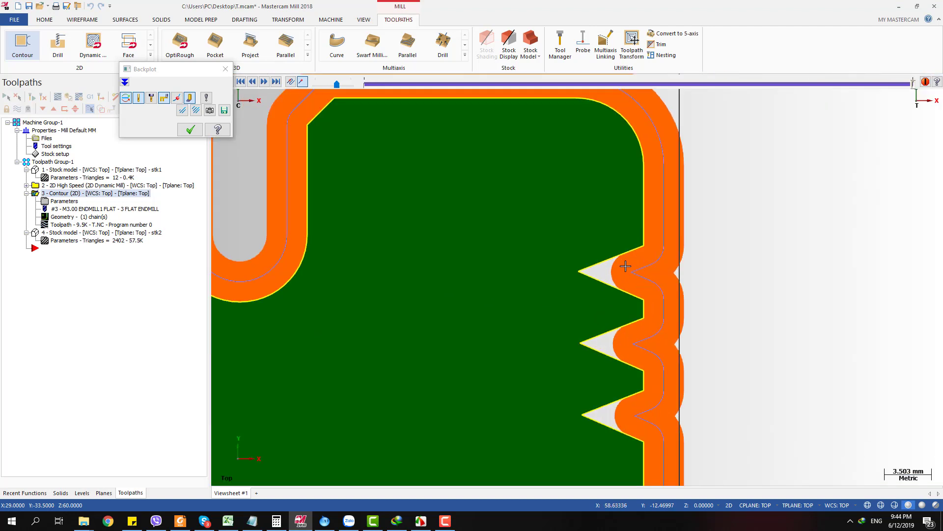
pyautogui.scroll(2, 625, 266)
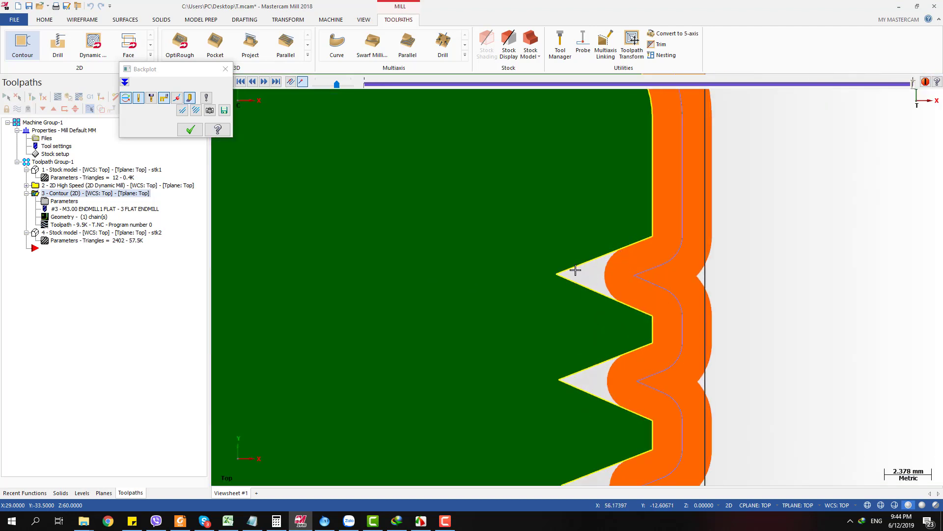
pyautogui.scroll(-2, 591, 228)
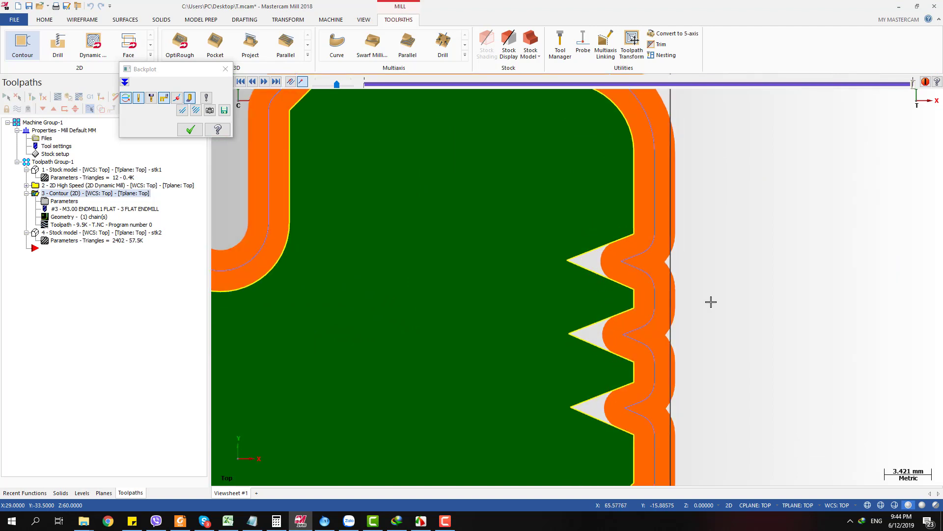
pyautogui.scroll(-4, 711, 302)
pyautogui.moveTo(664, 344); pyautogui.dragTo(672, 314, button='middle')
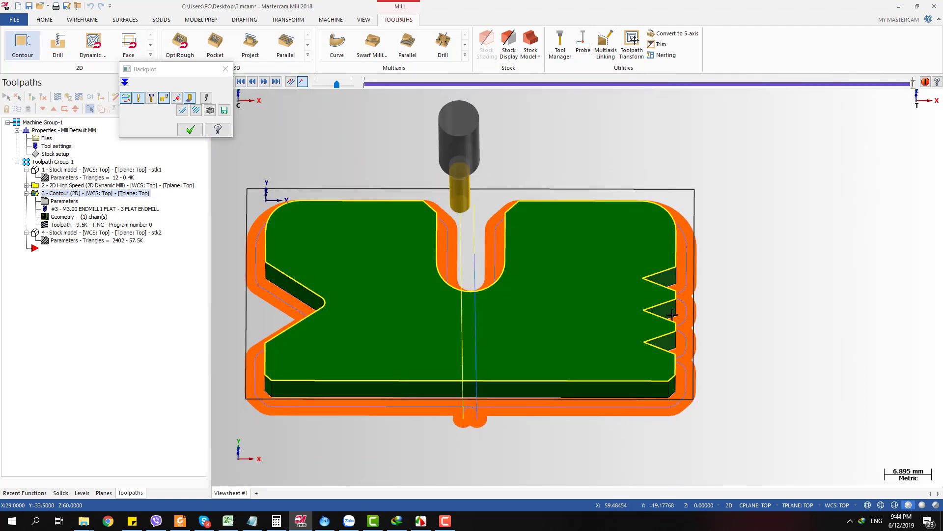
pyautogui.click(190, 130)
# Display stock model stk2, hide the part's solid and profile, and examine the machined stock around the notches.
pyautogui.click(71, 235)
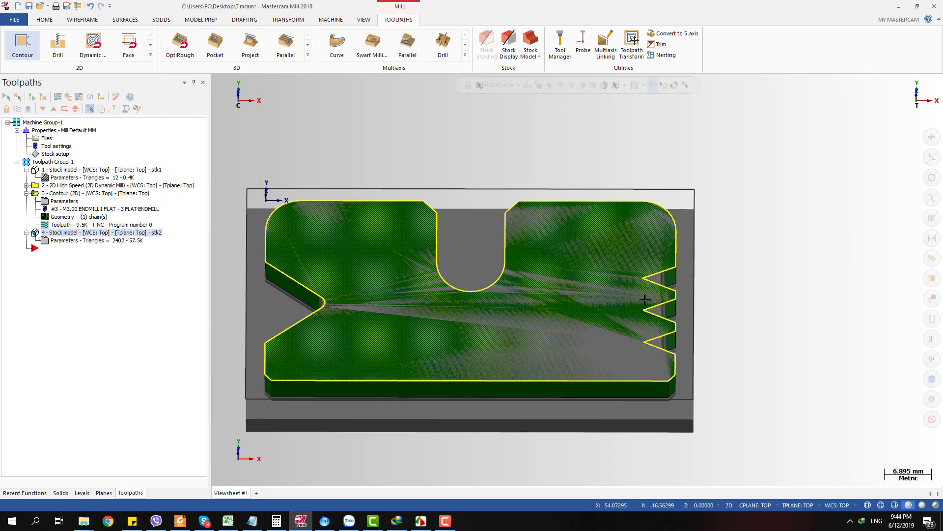
pyautogui.moveTo(708, 314)
pyautogui.mouseDown(button='middle')
pyautogui.moveTo(680, 294)
pyautogui.moveTo(673, 332)
pyautogui.mouseUp(button='middle')
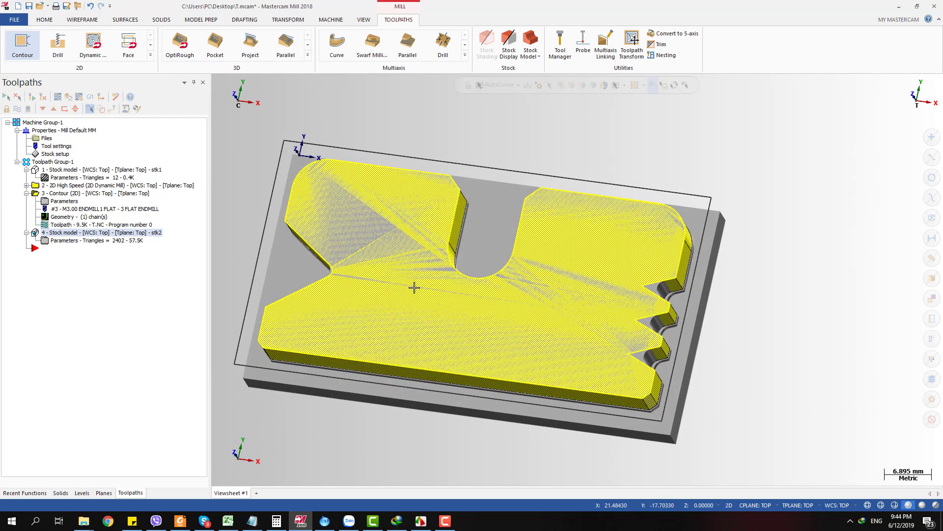
pyautogui.moveTo(546, 304); pyautogui.dragTo(346, 280, button='middle')
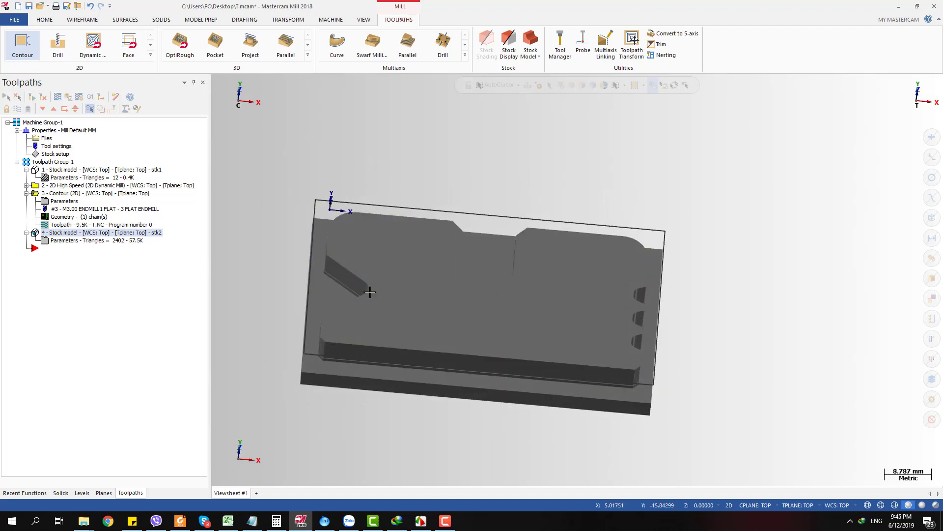
pyautogui.moveTo(561, 304)
pyautogui.mouseDown(button='middle')
pyautogui.moveTo(482, 324)
pyautogui.moveTo(638, 299)
pyautogui.moveTo(632, 316)
pyautogui.moveTo(544, 312)
pyautogui.moveTo(655, 298)
pyautogui.mouseUp(button='middle')
pyautogui.scroll(3, 655, 298)
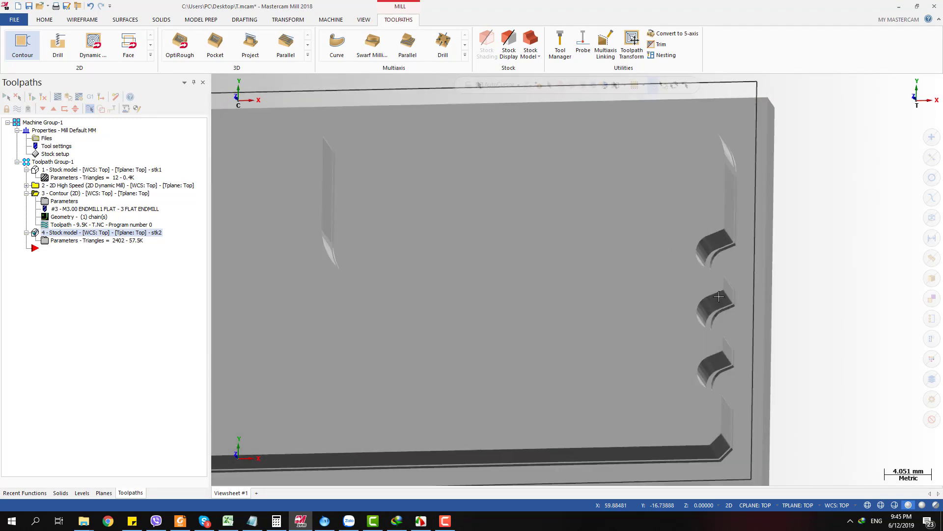
pyautogui.moveTo(719, 296); pyautogui.dragTo(732, 305, button='middle')
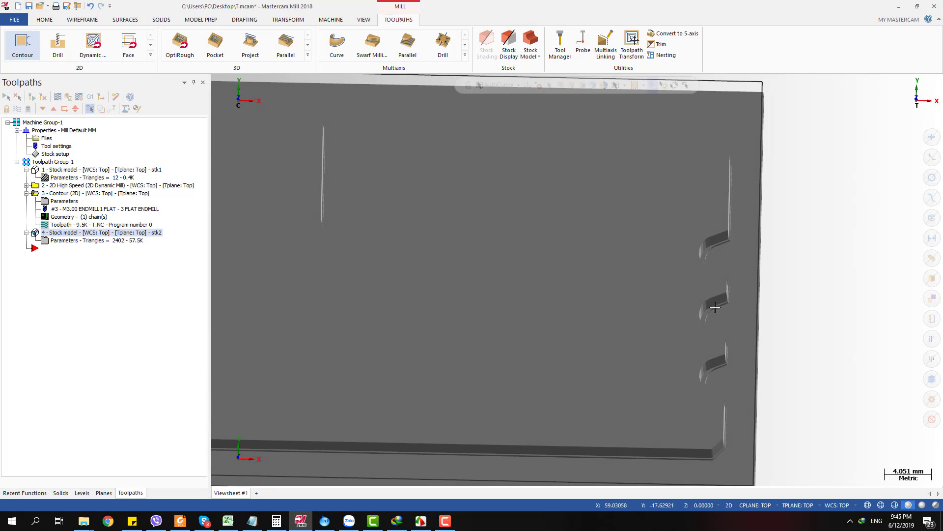
# Unhide the part's solid and profile so they overlay the stk2 stock model.
pyautogui.press('alt')
pyautogui.hotkey('alt', 'u')
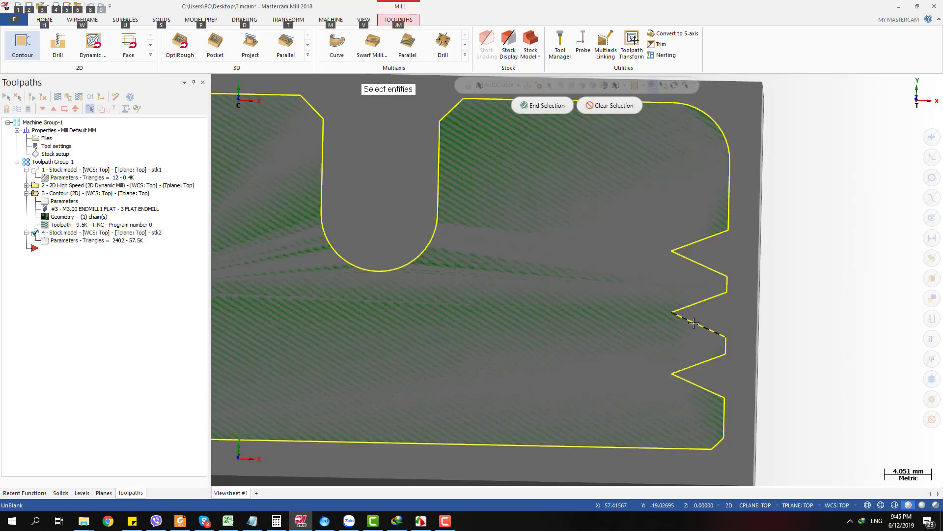
pyautogui.scroll(-2, 607, 275)
pyautogui.click(620, 295)
pyautogui.press('Return')
pyautogui.press('Return')
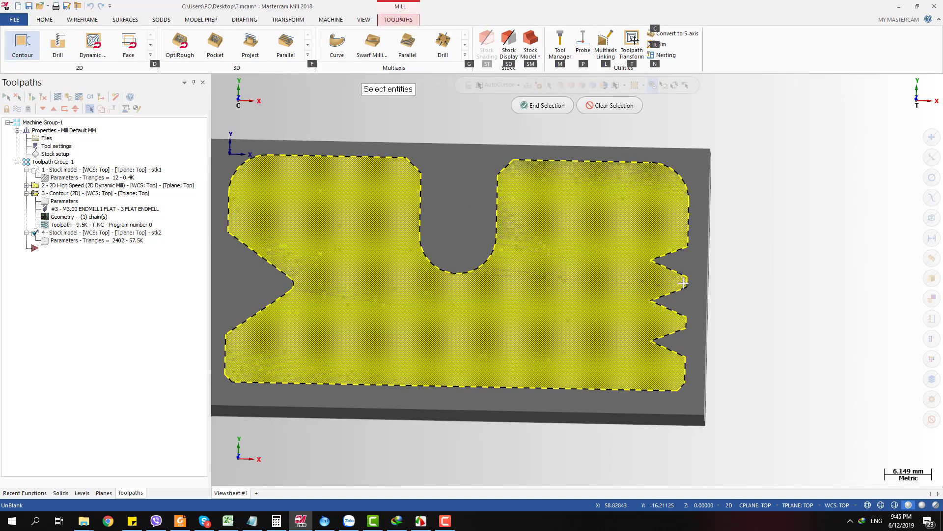
pyautogui.hotkey('alt', 'e')
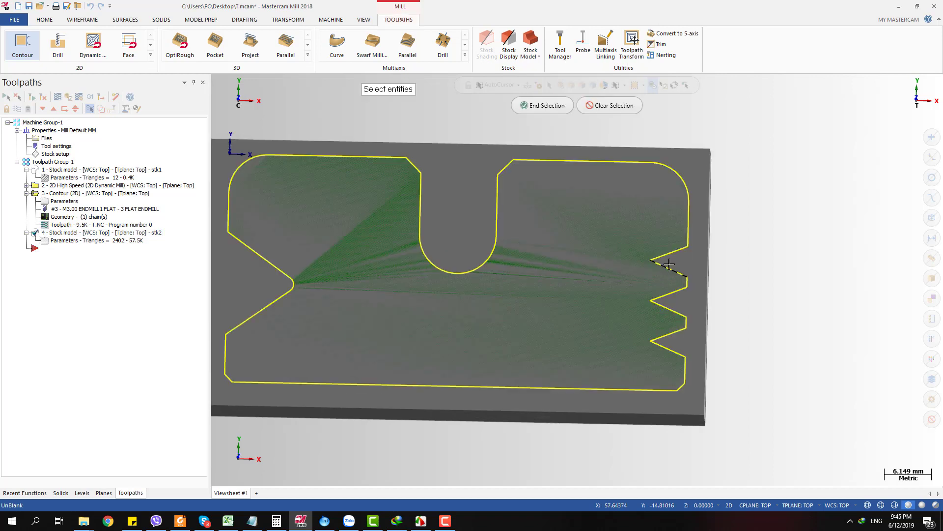
pyautogui.press('Return')
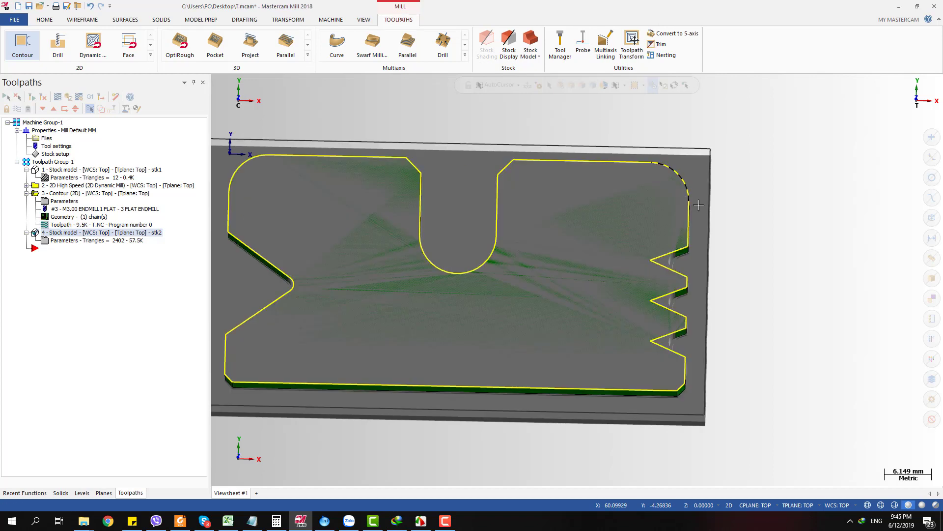
# Compare the stk2 stock with the part's profile, checking the material left in the three sharp notches from several angles.
pyautogui.scroll(-5, 746, 280)
pyautogui.moveTo(657, 297); pyautogui.dragTo(682, 283, button='middle')
pyautogui.scroll(1, 705, 266)
pyautogui.hotkey('alt', '1')
pyautogui.scroll(-2, 736, 255)
pyautogui.scroll(4, 683, 269)
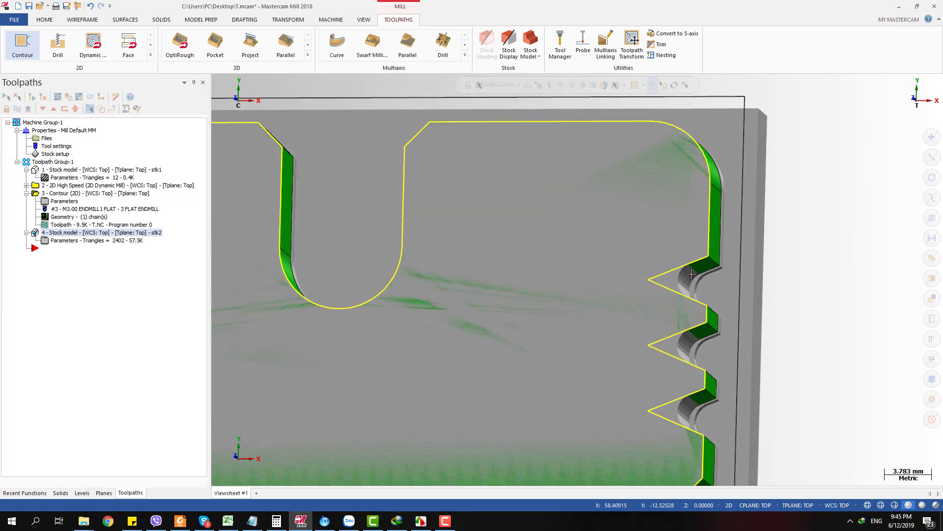
pyautogui.scroll(3, 681, 295)
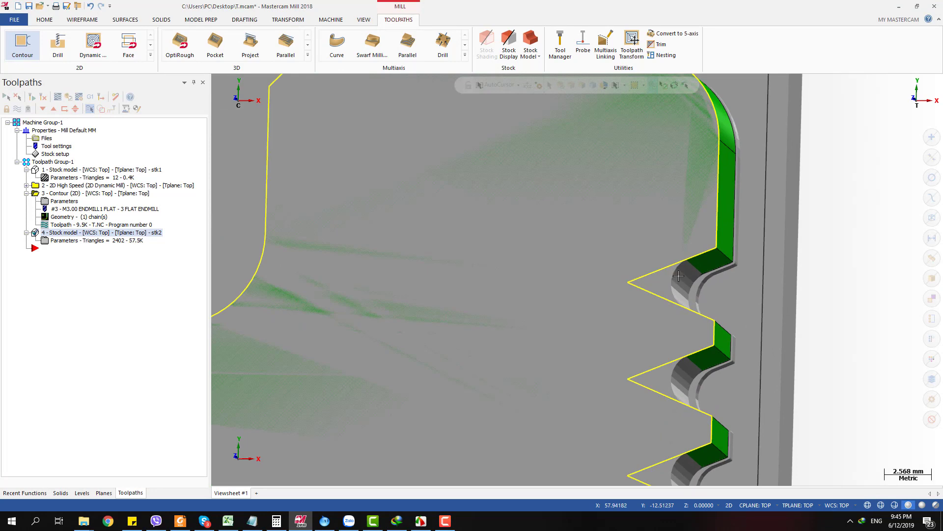
pyautogui.scroll(-2, 687, 266)
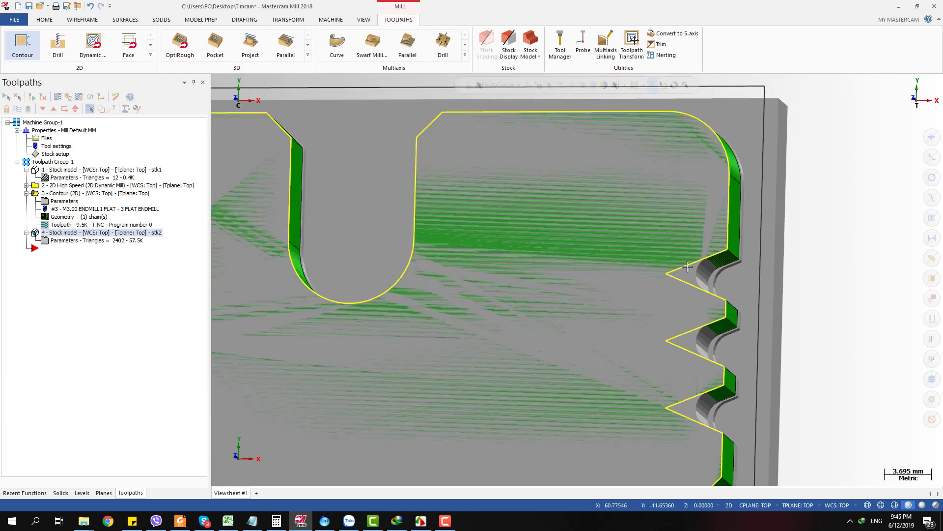
pyautogui.scroll(-1, 743, 279)
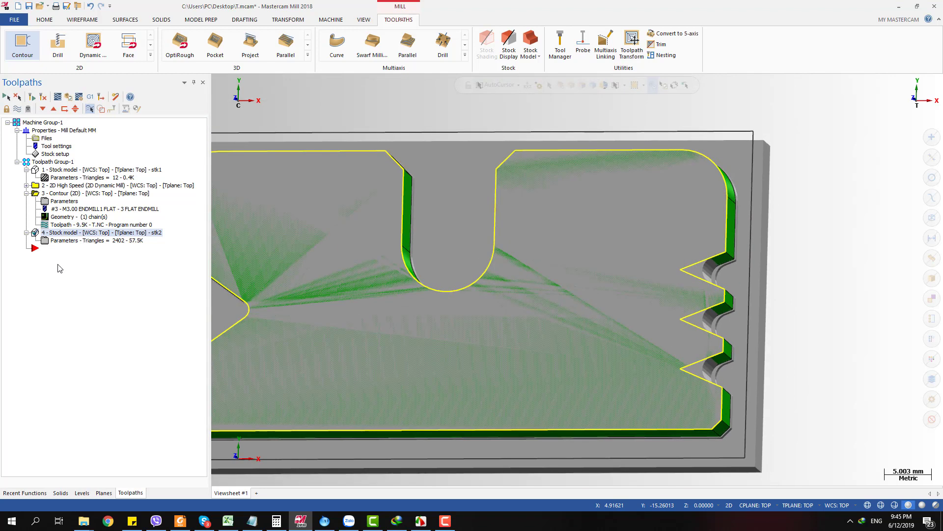
pyautogui.scroll(-2, 670, 305)
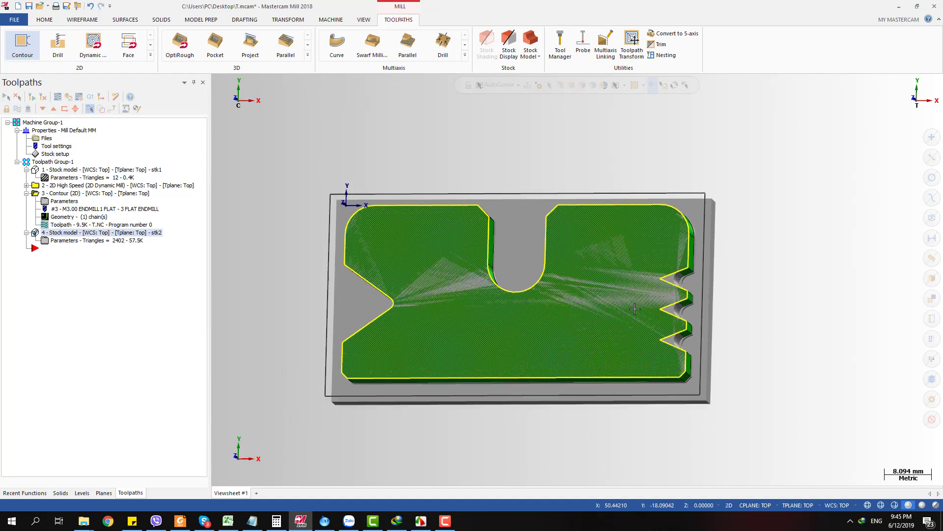
pyautogui.moveTo(670, 306)
pyautogui.mouseDown(button='middle')
pyautogui.moveTo(673, 288)
pyautogui.moveTo(659, 299)
pyautogui.moveTo(703, 295)
pyautogui.moveTo(695, 286)
pyautogui.mouseUp(button='middle')
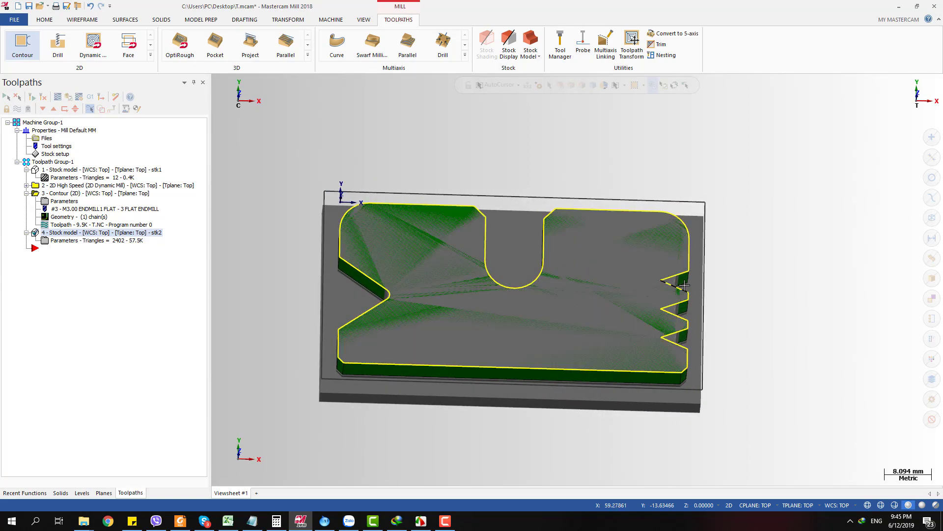
pyautogui.scroll(4, 676, 279)
pyautogui.scroll(1, 676, 278)
pyautogui.moveTo(676, 279); pyautogui.dragTo(647, 293, button='middle')
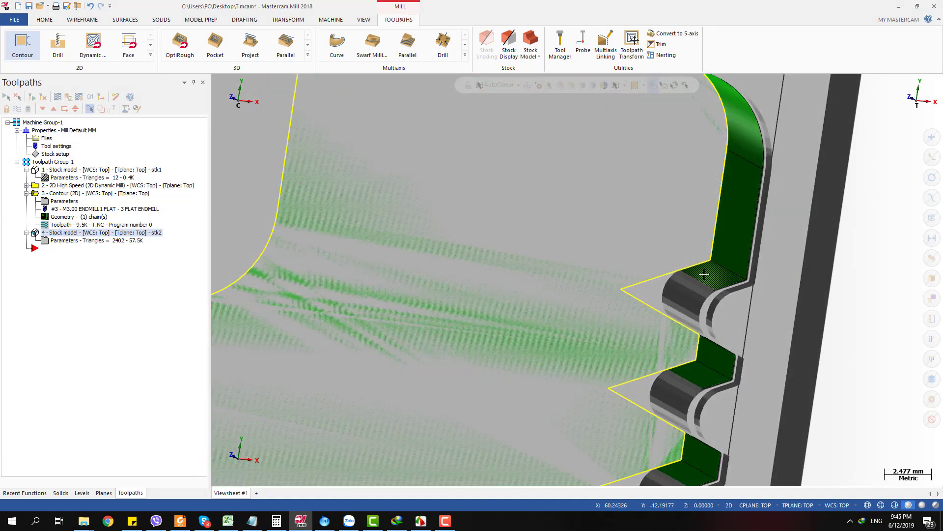
pyautogui.scroll(-3, 703, 274)
pyautogui.scroll(4, 659, 284)
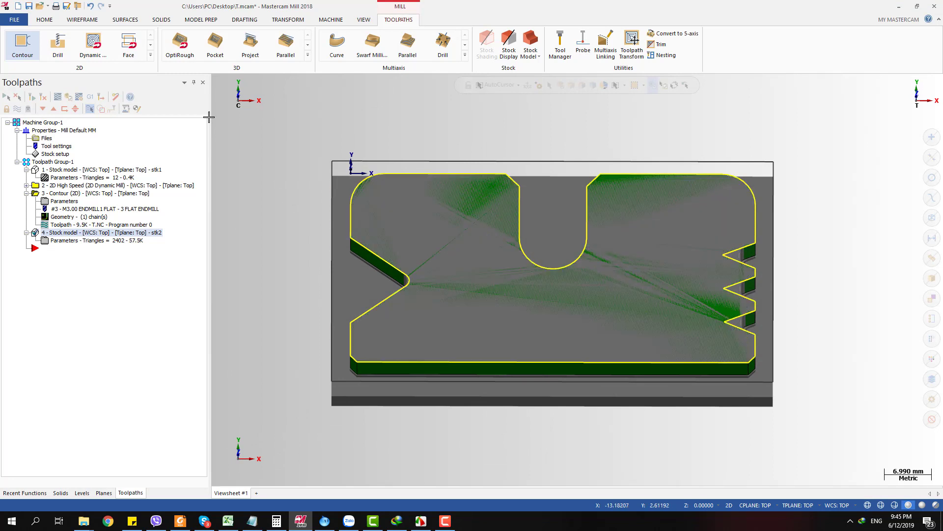
# Start a new Contour toolpath on the part's outer profile and choose the 6 Chamfer Mill as its tool.
pyautogui.click(150, 55)
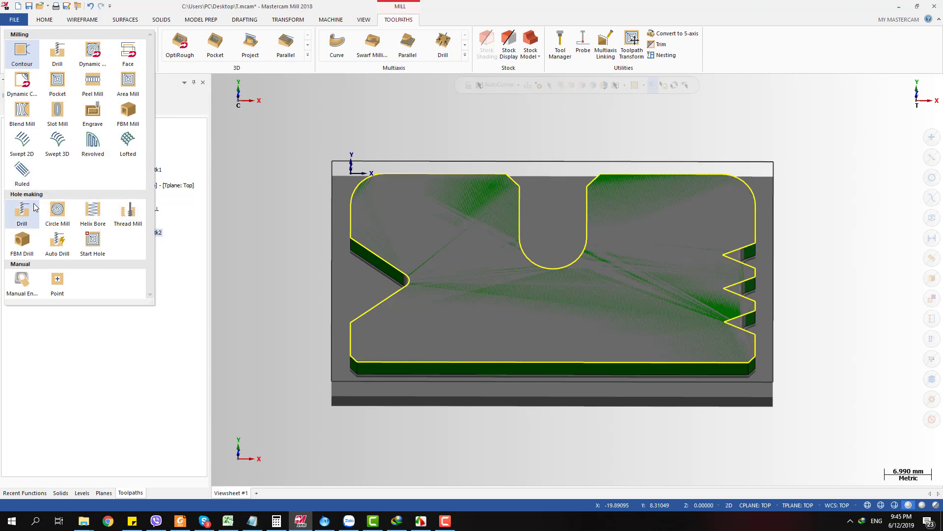
pyautogui.click(21, 50)
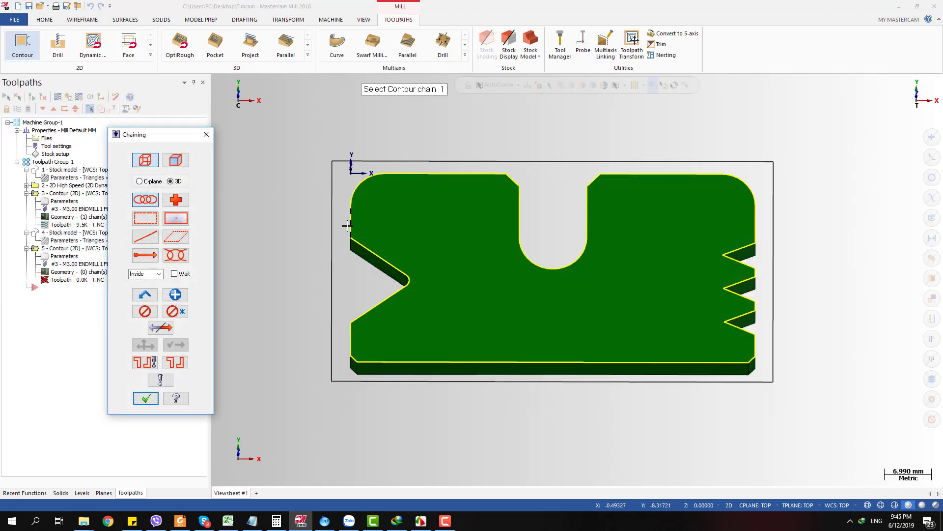
pyautogui.click(138, 403)
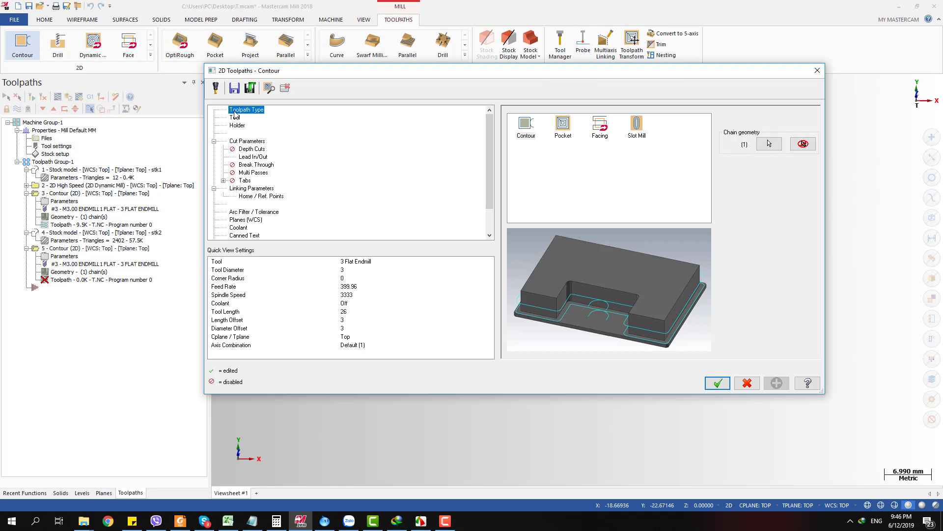
pyautogui.click(235, 118)
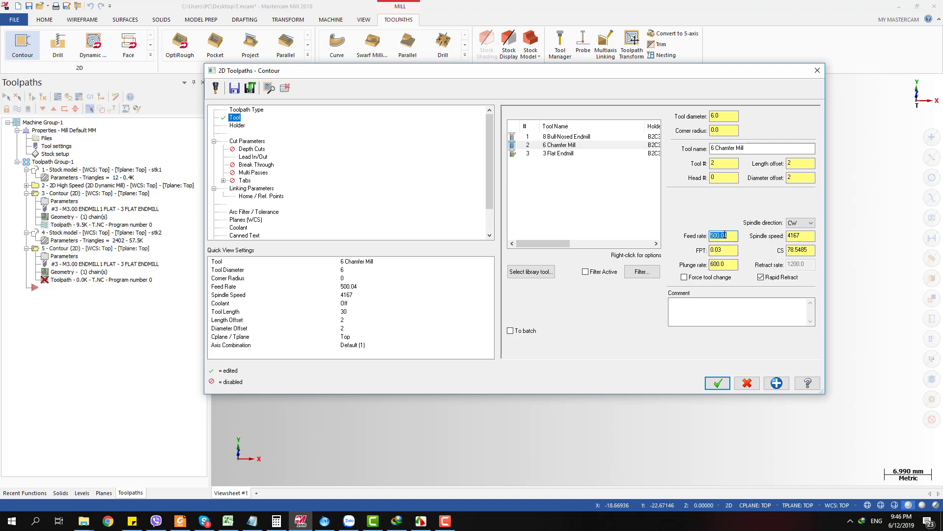
# Set the contour type to 2D chamfer with chamfer width 0.5, bottom offset 1 and depth 0, and generate the toolpath.
pyautogui.click(246, 141)
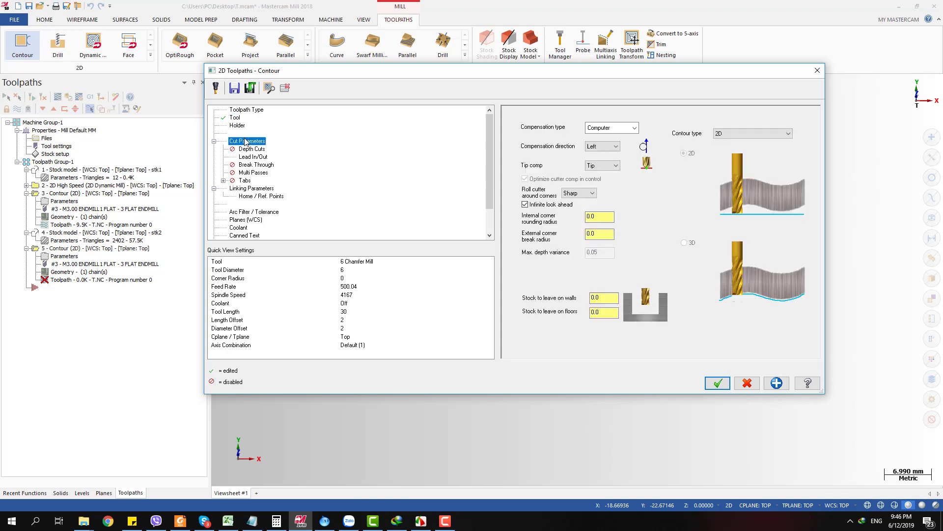
pyautogui.click(741, 134)
pyautogui.click(761, 150)
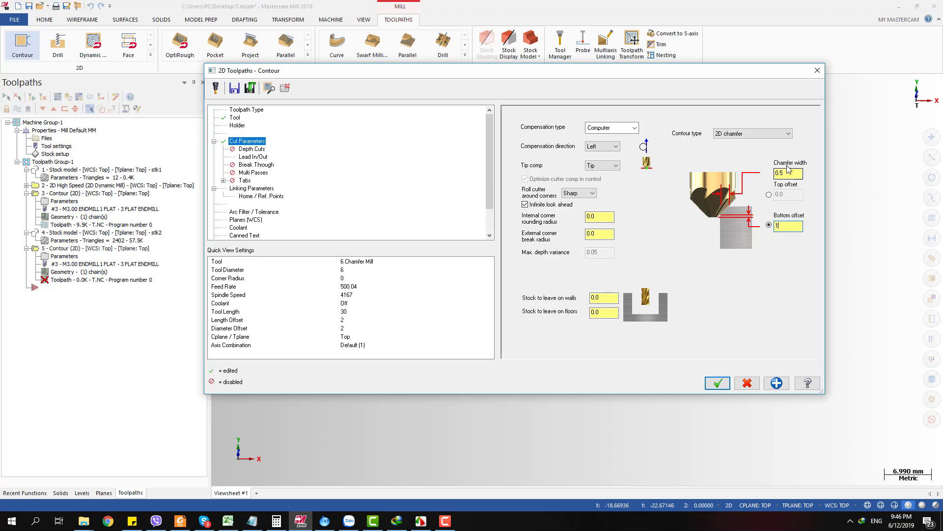
pyautogui.click(232, 190)
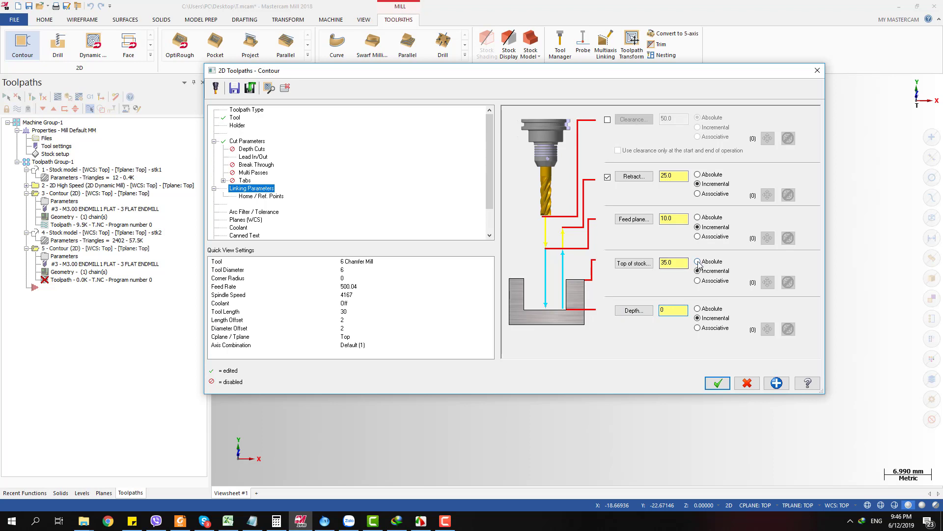
pyautogui.click(718, 384)
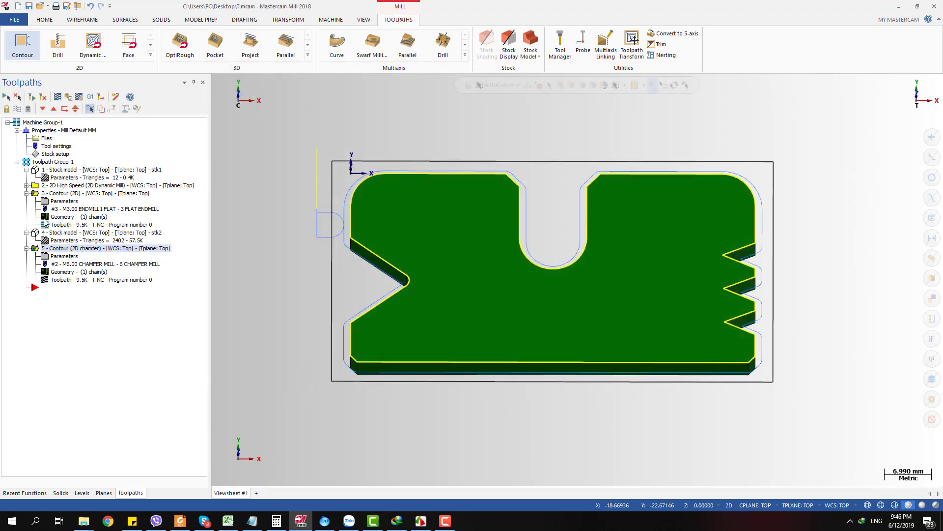
# Backplot the Contour (2D chamfer) toolpath partway and examine from the side how the chamfer mill meets the part's edge.
pyautogui.click(55, 282)
pyautogui.press('s')
pyautogui.press('s')
pyautogui.press('s')
pyautogui.press('s')
pyautogui.moveTo(337, 271); pyautogui.dragTo(343, 217, button='middle')
pyautogui.scroll(5, 344, 217)
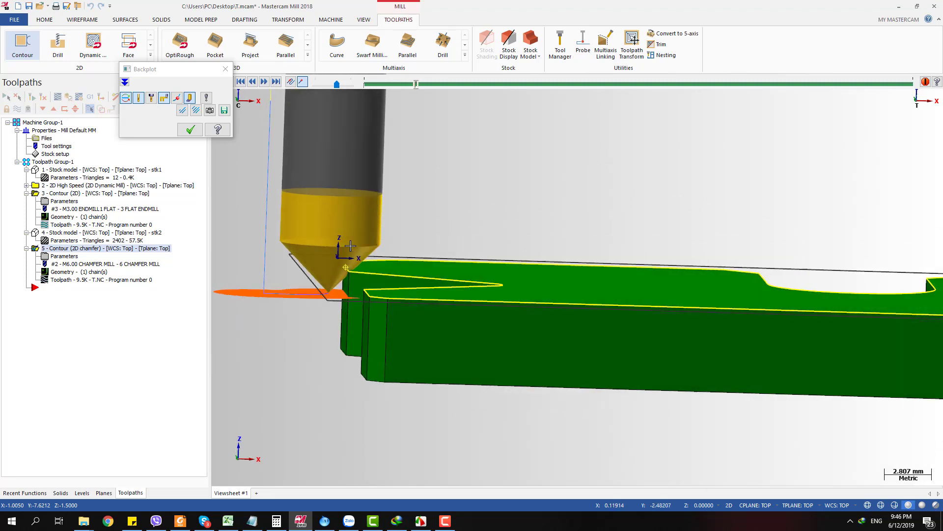
# Backplot the rest of the chamfer toolpath, checking the tool's path in the slot and past the three sharp notches, and close the backplot.
pyautogui.scroll(-5, 290, 311)
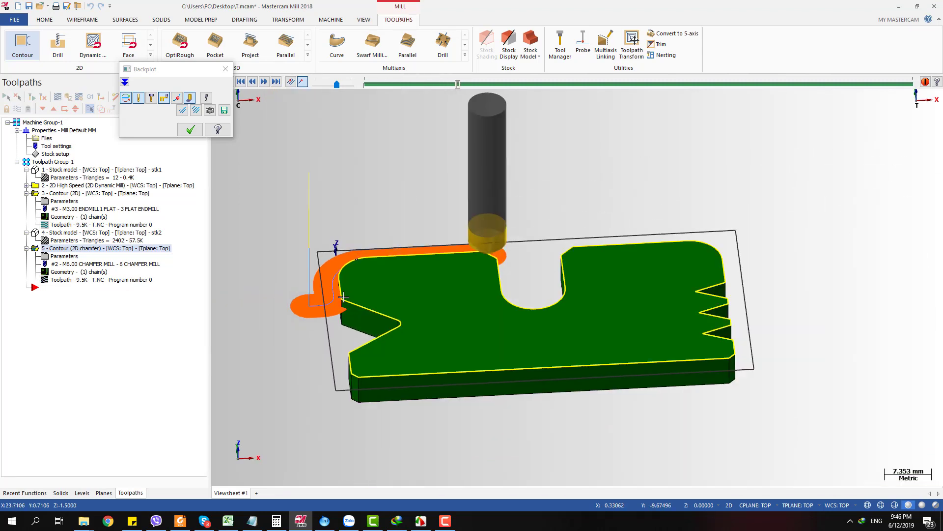
pyautogui.scroll(5, 527, 288)
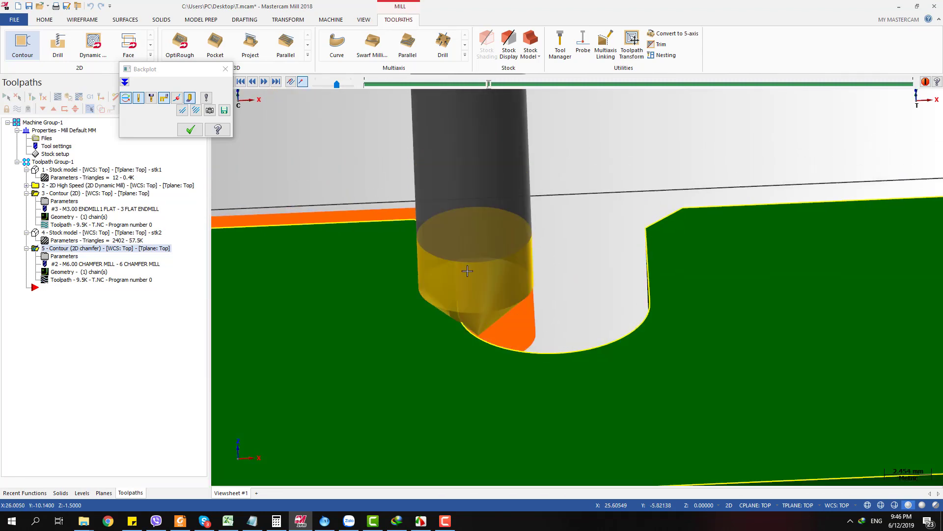
pyautogui.scroll(-5, 560, 300)
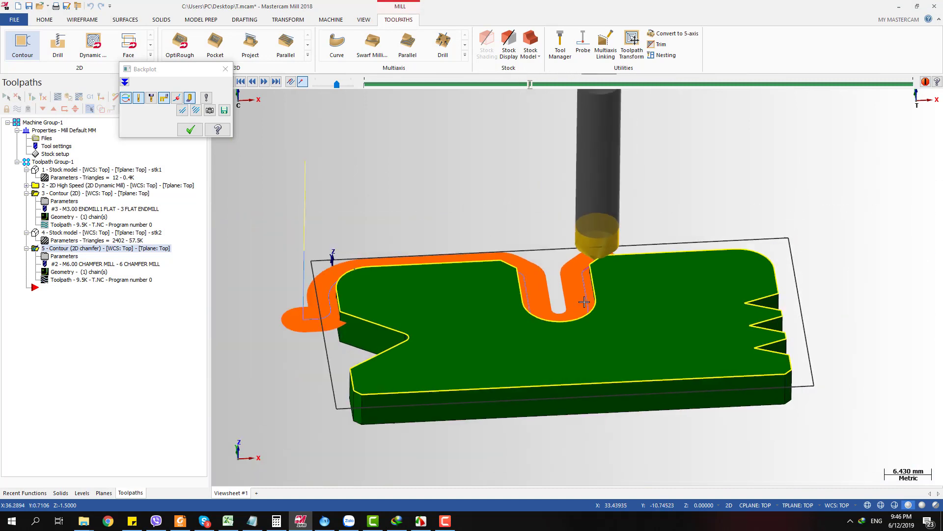
pyautogui.scroll(5, 737, 302)
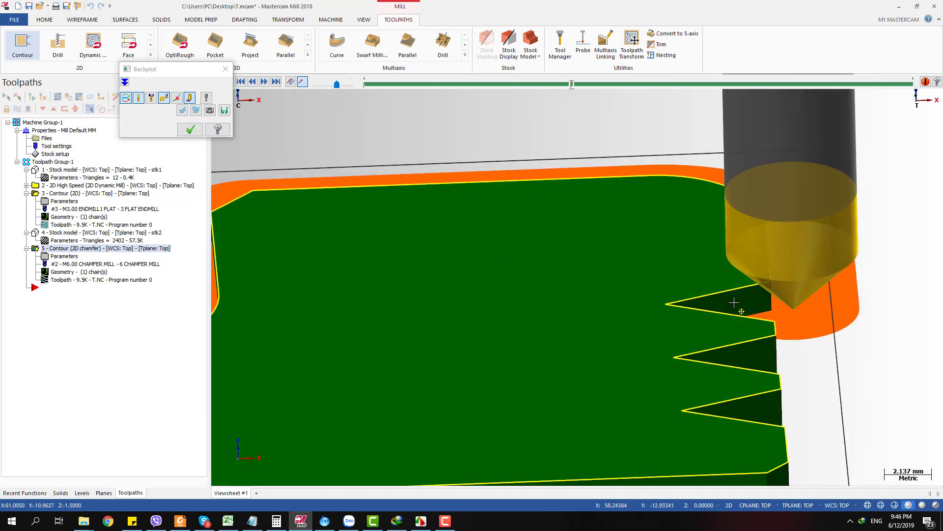
pyautogui.moveTo(736, 302); pyautogui.dragTo(641, 266, button='middle')
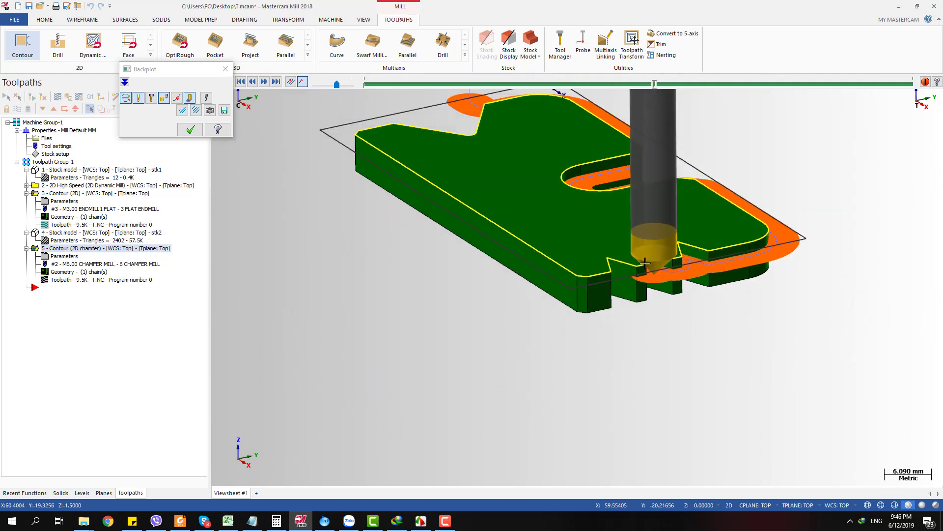
pyautogui.scroll(-2, 642, 265)
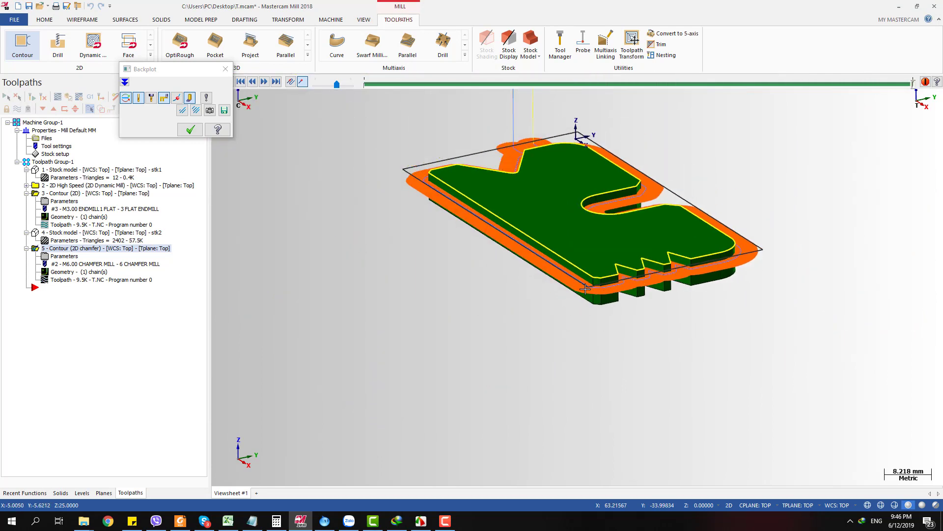
pyautogui.moveTo(641, 266); pyautogui.dragTo(658, 290, button='middle')
pyautogui.press('Escape')
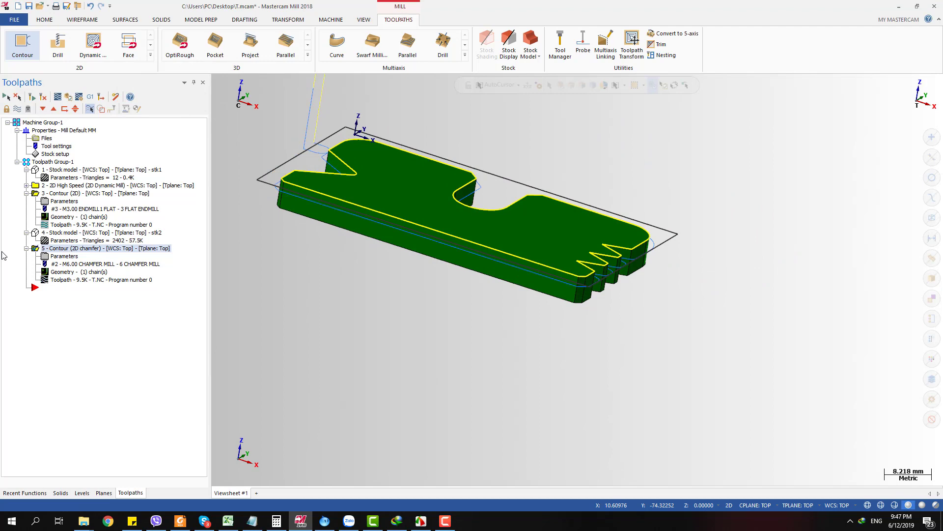
# Copy the stk2 stock model to the end of the operation list, after the 2D chamfer contour, and rename the copy stk3.
pyautogui.click(63, 233)
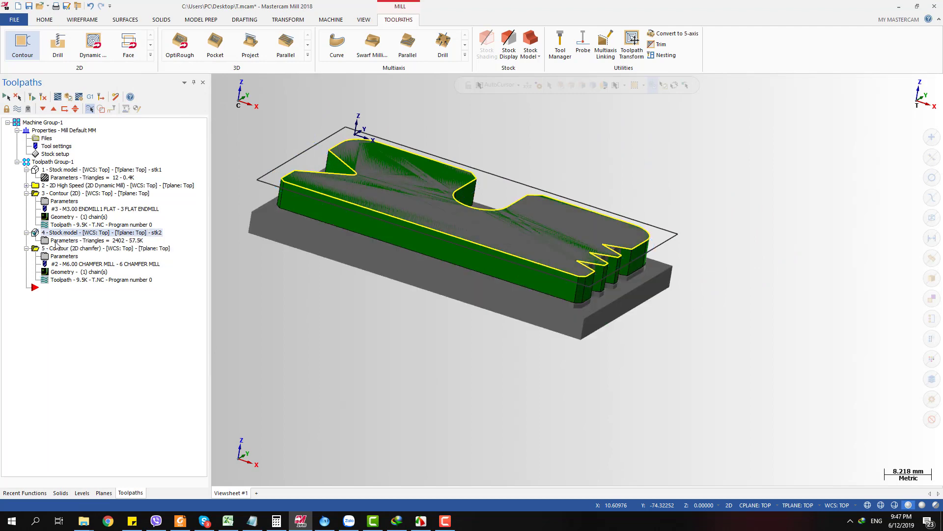
pyautogui.click(26, 193)
pyautogui.hotkey('ctrl', 'v')
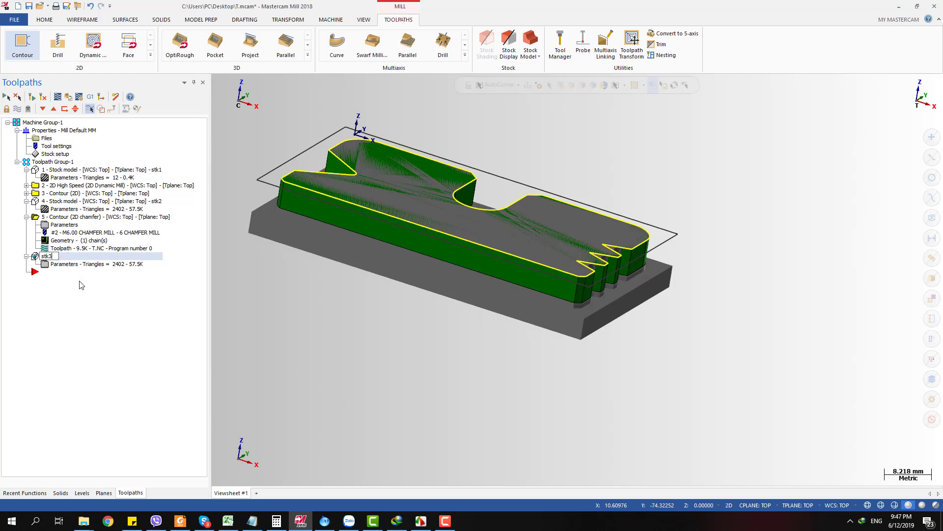
# Define stk3 with stock model stk2 as its initial shape and the Contour (2D chamfer) operation as its source, and generate it.
pyautogui.click(61, 264)
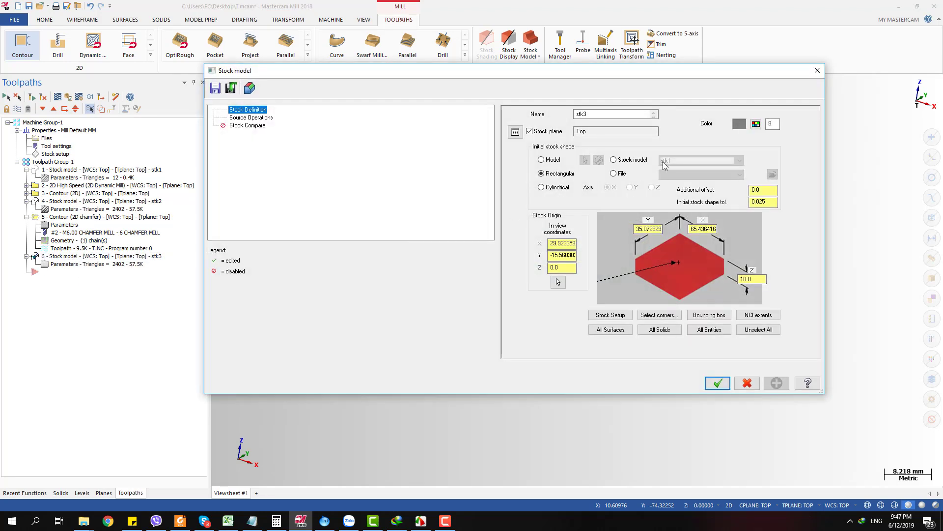
pyautogui.click(645, 163)
pyautogui.click(685, 161)
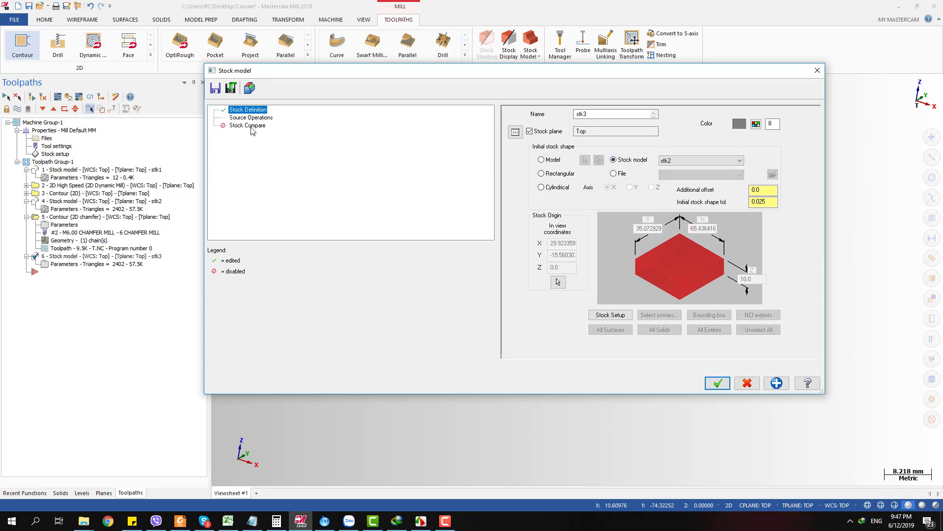
pyautogui.click(251, 118)
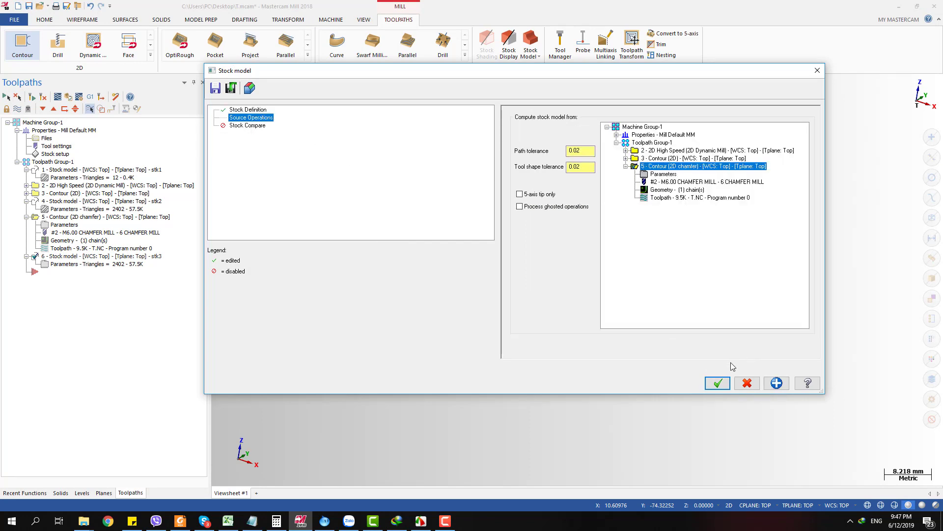
pyautogui.click(717, 382)
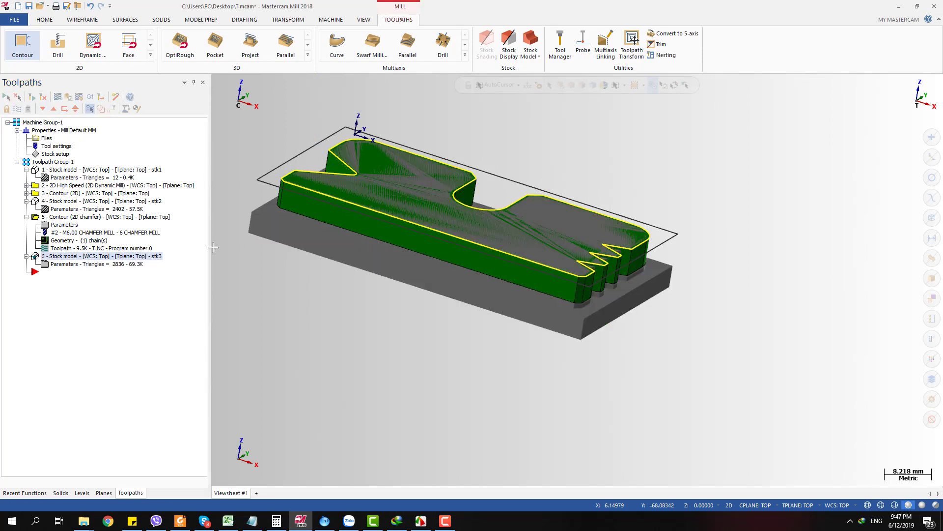
# Hide level 1 so that only the stk3 stock model is displayed.
pyautogui.click(81, 493)
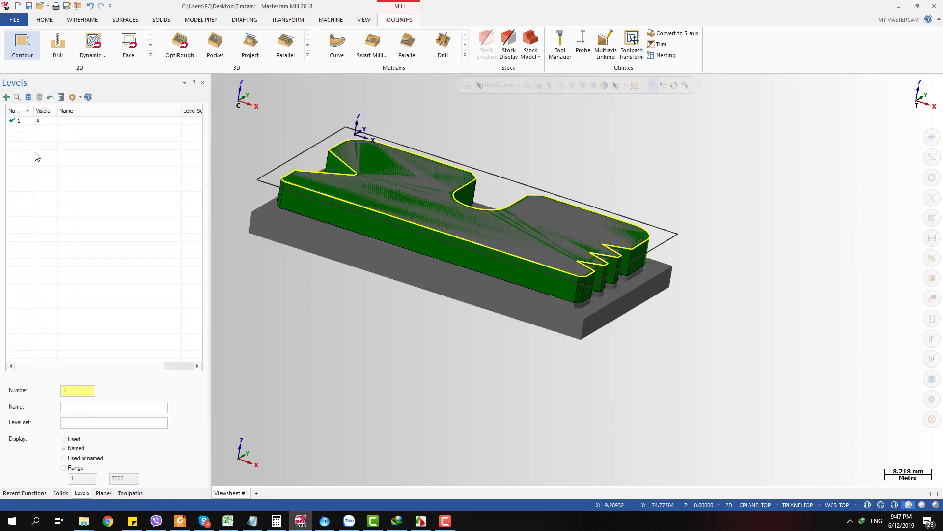
pyautogui.click(42, 122)
pyautogui.scroll(1, 592, 309)
pyautogui.moveTo(591, 305); pyautogui.dragTo(612, 305, button='middle')
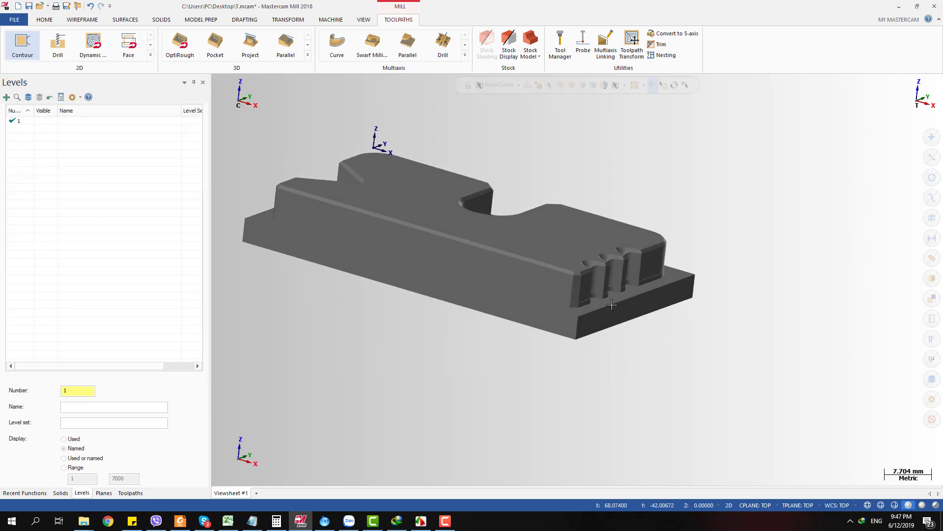
# Inspect the chamfered edges of stk3 around the slot and the large V-notch, from tilted angles and from the top view.
pyautogui.scroll(-2, 612, 305)
pyautogui.scroll(3, 584, 239)
pyautogui.moveTo(584, 239); pyautogui.dragTo(778, 265, button='middle')
pyautogui.scroll(1, 621, 301)
pyautogui.scroll(-3, 777, 265)
pyautogui.moveTo(521, 295); pyautogui.dragTo(565, 313, button='middle')
pyautogui.scroll(11, 484, 290)
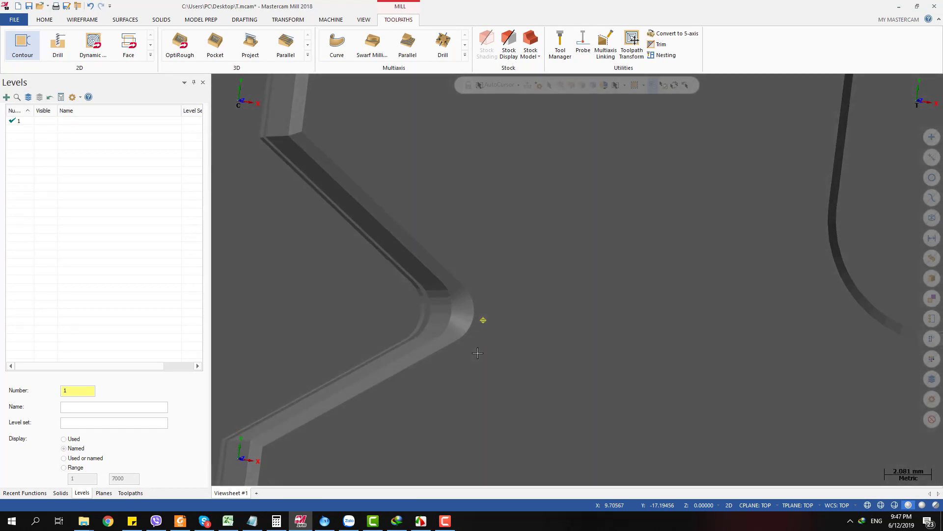
pyautogui.hotkey('alt', '1')
pyautogui.scroll(2, 406, 261)
pyautogui.moveTo(407, 261); pyautogui.dragTo(412, 240, button='middle')
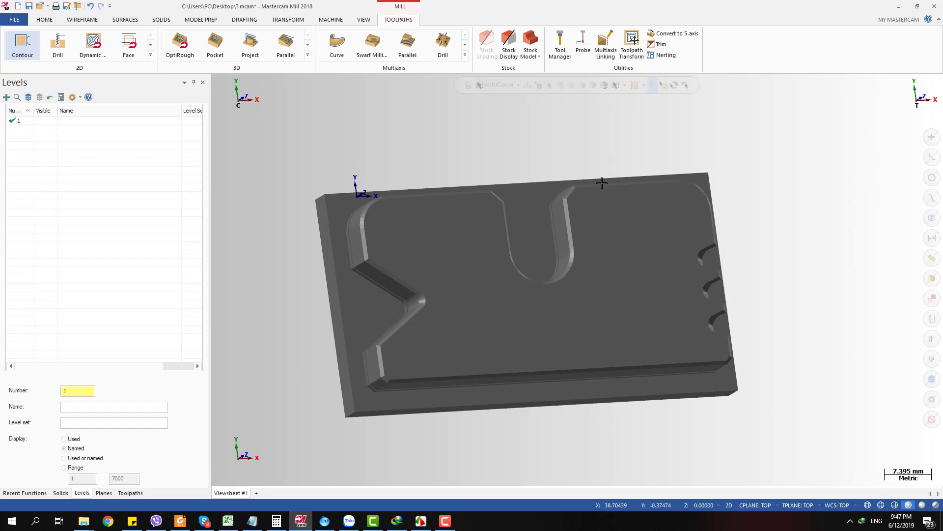
# Examine the chamfer at the rounded inner corner of the V-notch up close, both tilted and from the top view.
pyautogui.scroll(8, 445, 308)
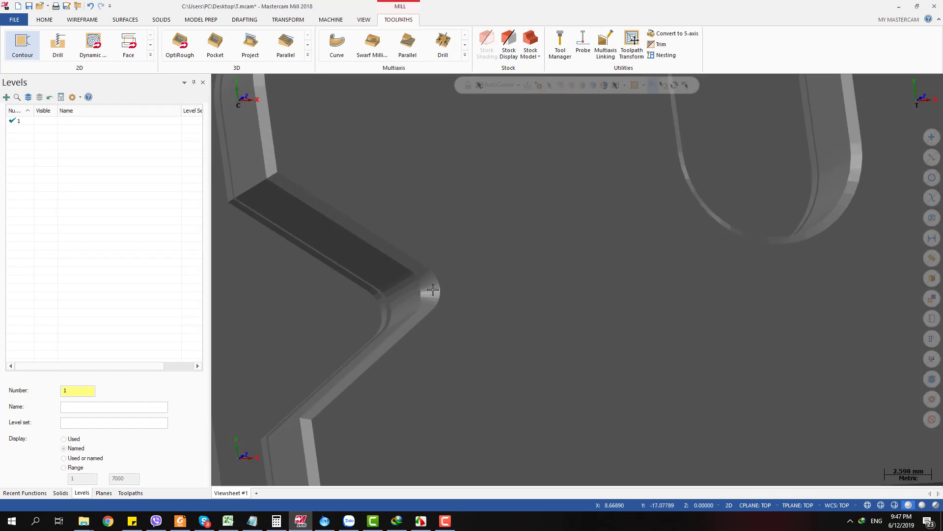
pyautogui.scroll(-2, 428, 289)
pyautogui.scroll(2, 428, 288)
pyautogui.scroll(3, 432, 274)
pyautogui.moveTo(429, 284); pyautogui.dragTo(448, 309, button='middle')
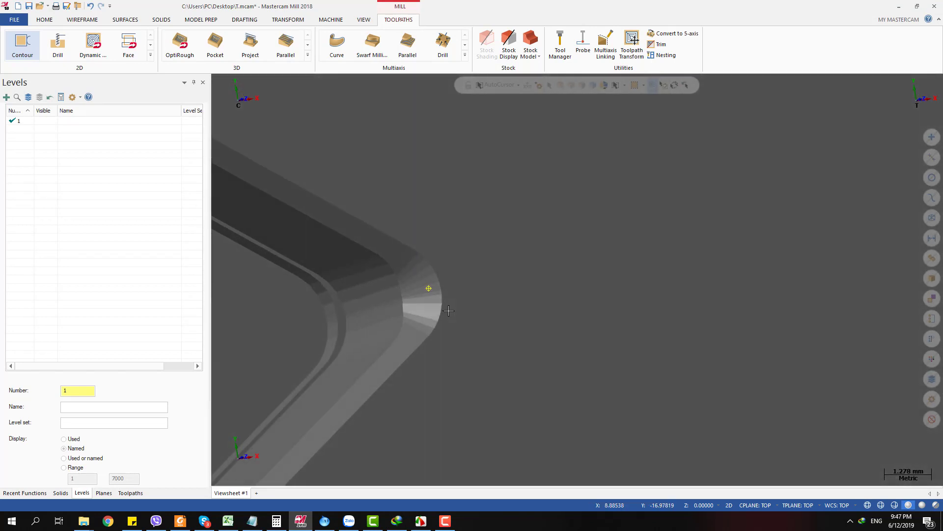
pyautogui.scroll(-4, 423, 295)
pyautogui.hotkey('alt', '1')
pyautogui.scroll(2, 416, 297)
pyautogui.scroll(6, 416, 296)
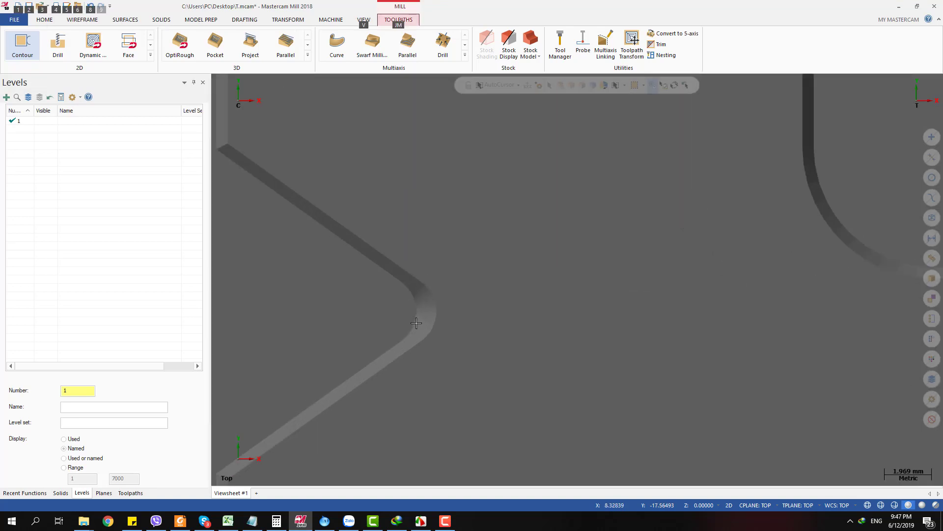
pyautogui.moveTo(417, 323); pyautogui.dragTo(447, 290, button='middle')
pyautogui.scroll(-7, 423, 307)
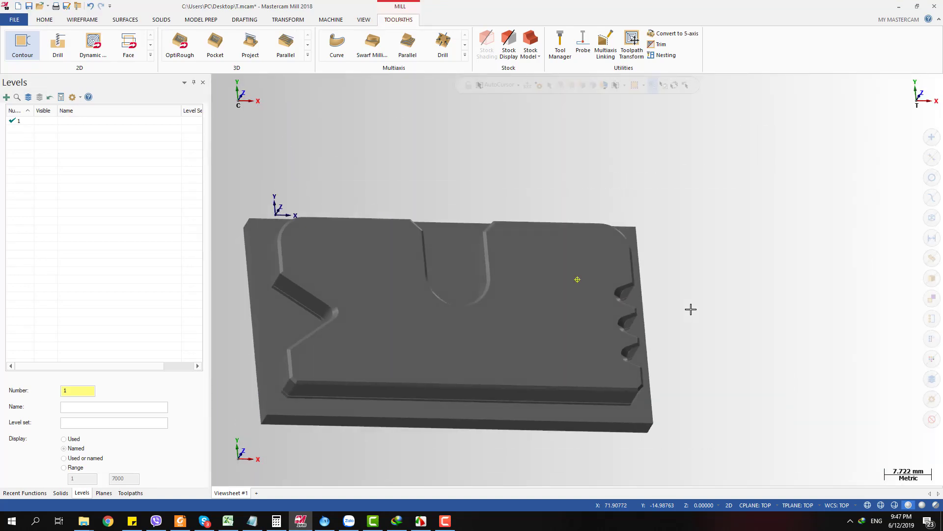
pyautogui.moveTo(690, 310); pyautogui.dragTo(659, 302, button='middle')
pyautogui.scroll(2, 667, 302)
pyautogui.hotkey('alt', '1')
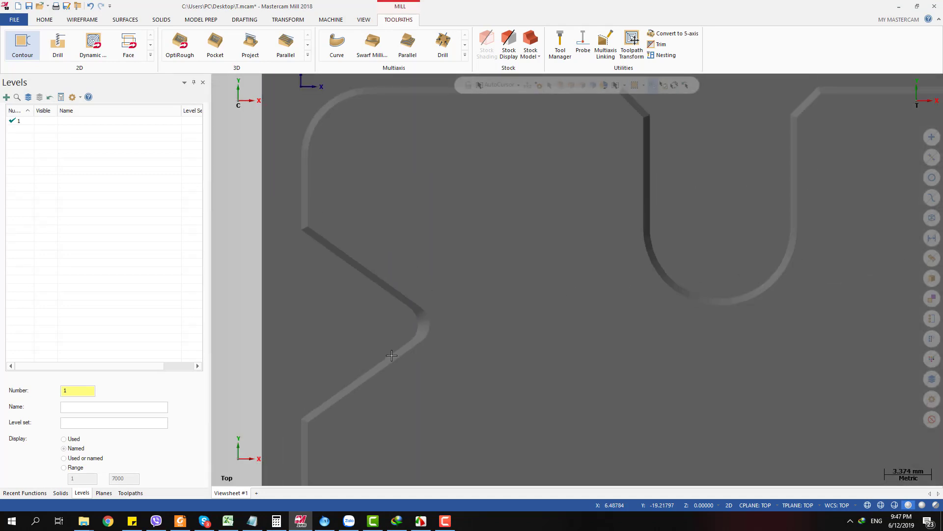
# Check the chamfer inside the three small notches of stk3 and along the neighbouring edges.
pyautogui.scroll(-6, 375, 354)
pyautogui.scroll(3, 667, 334)
pyautogui.scroll(2, 647, 316)
pyautogui.moveTo(646, 316); pyautogui.dragTo(737, 267, button='middle')
pyautogui.scroll(-2, 737, 268)
# Select all operations in Toolpath Group-1 and verify them in Mastercam Simulator.
pyautogui.click(130, 493)
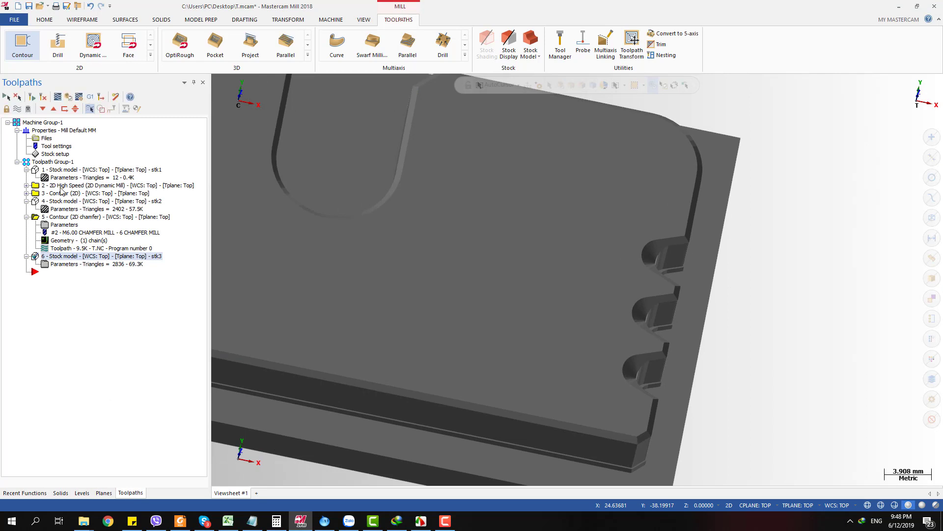
pyautogui.click(48, 162)
pyautogui.click(69, 98)
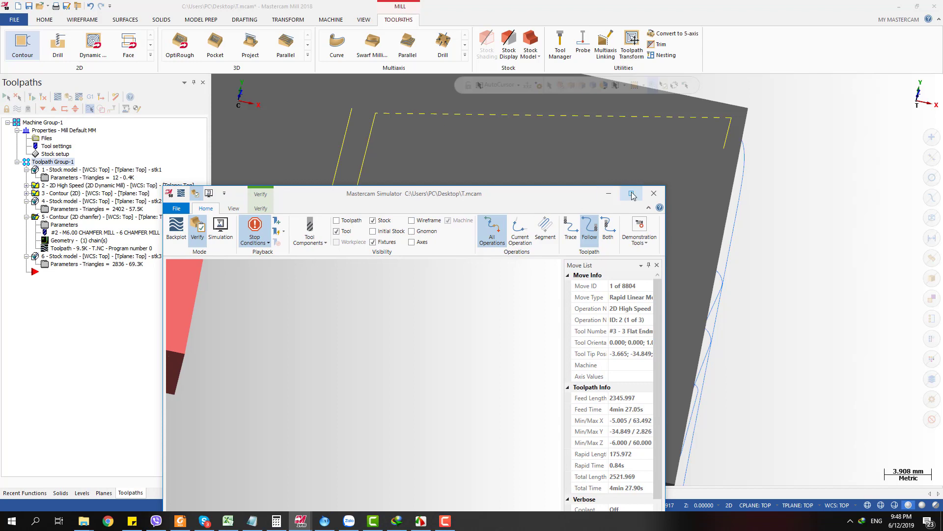
pyautogui.click(632, 194)
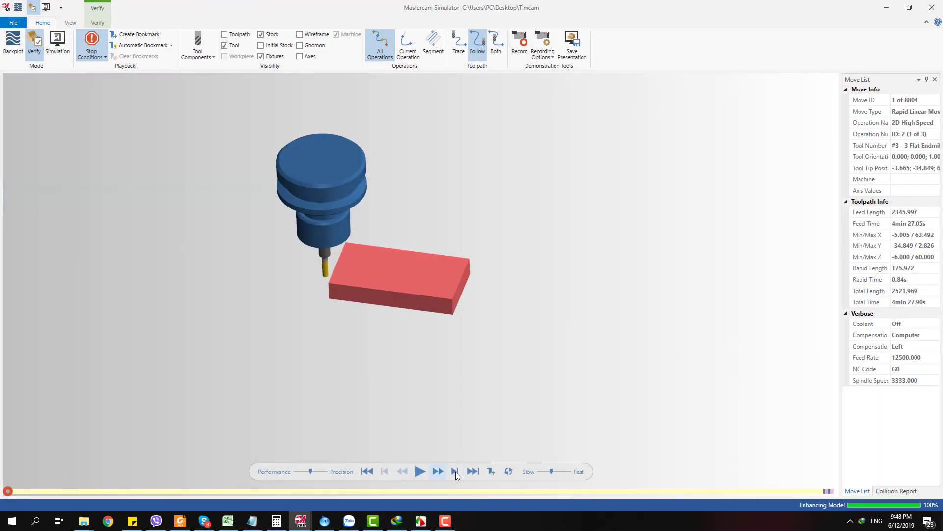
# Run the simulation through the 2D High Speed and 2D contour operations up to the start of the chamfer operation.
pyautogui.click(456, 472)
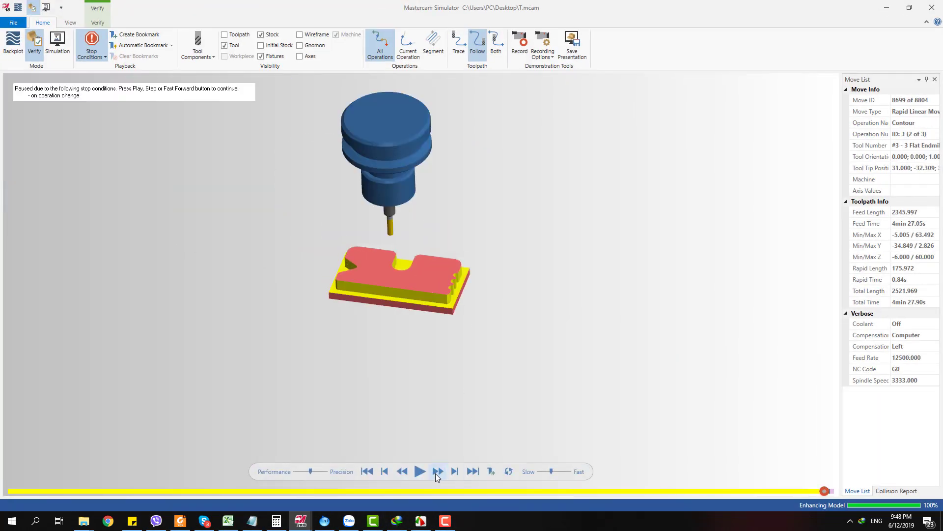
pyautogui.press('s')
pyautogui.press('s')
pyautogui.press('s')
pyautogui.press('s')
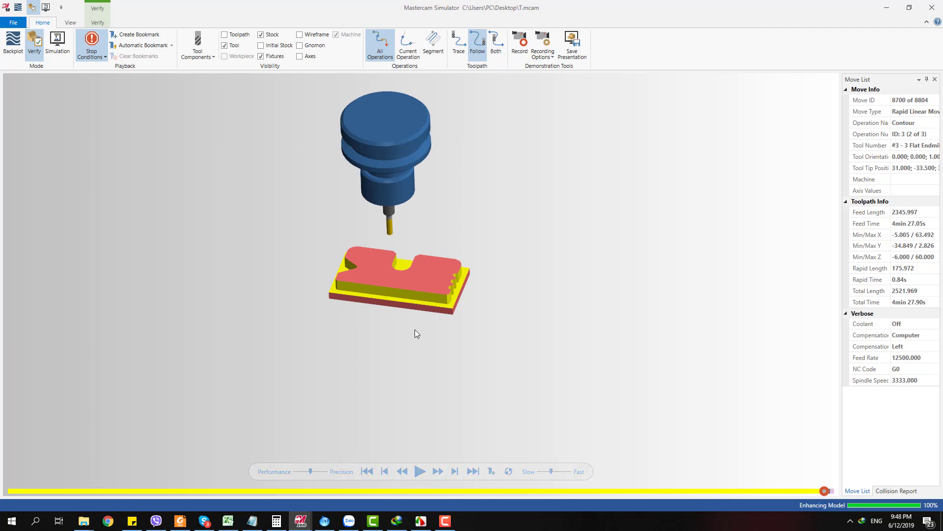
pyautogui.click(415, 473)
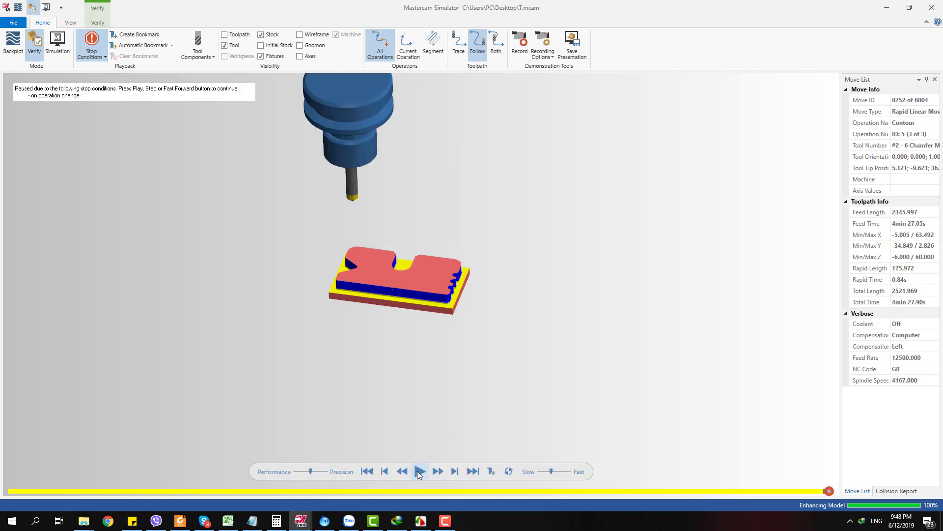
# Play the chamfer operation and examine the edge the 6 Chamfer Mill cuts along the slot and up to the first small notch.
pyautogui.scroll(5, 429, 305)
pyautogui.press('r')
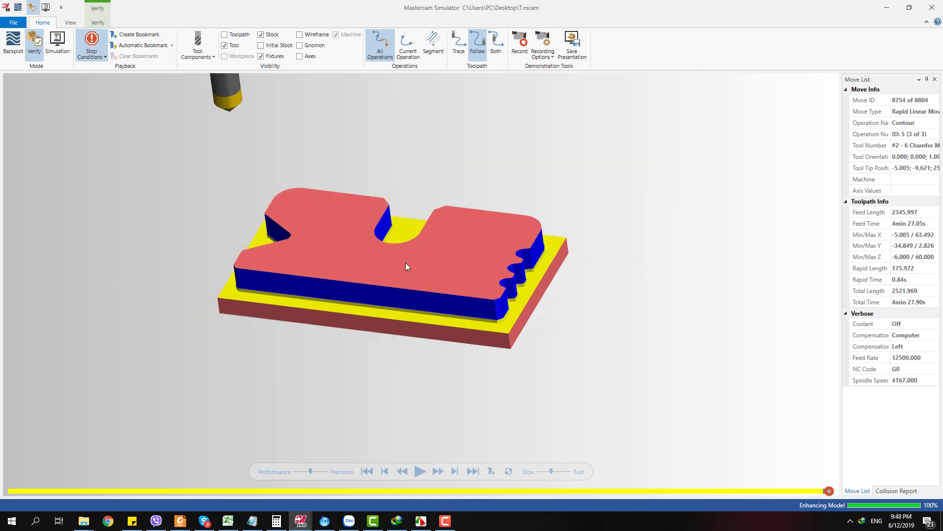
pyautogui.scroll(5, 270, 219)
pyautogui.scroll(-5, 294, 227)
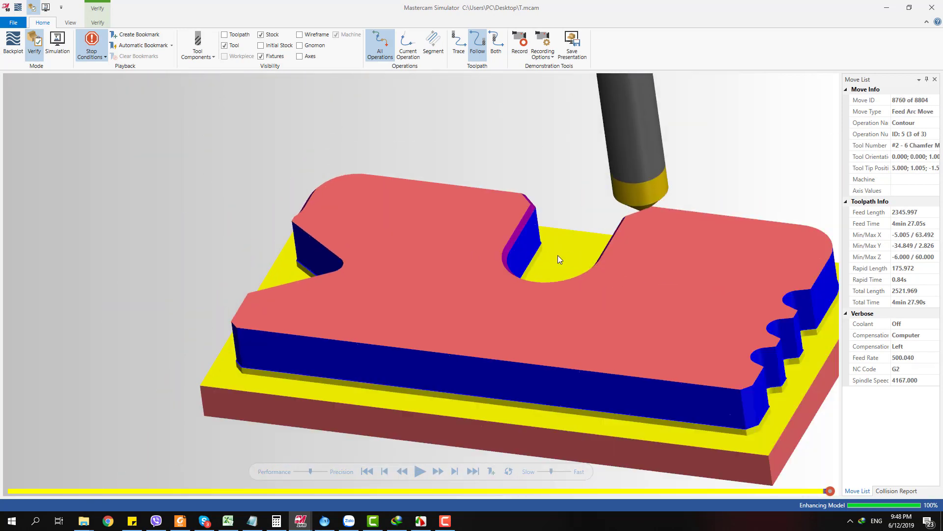
pyautogui.scroll(-5, 605, 273)
pyautogui.scroll(4, 540, 272)
pyautogui.scroll(4, 589, 249)
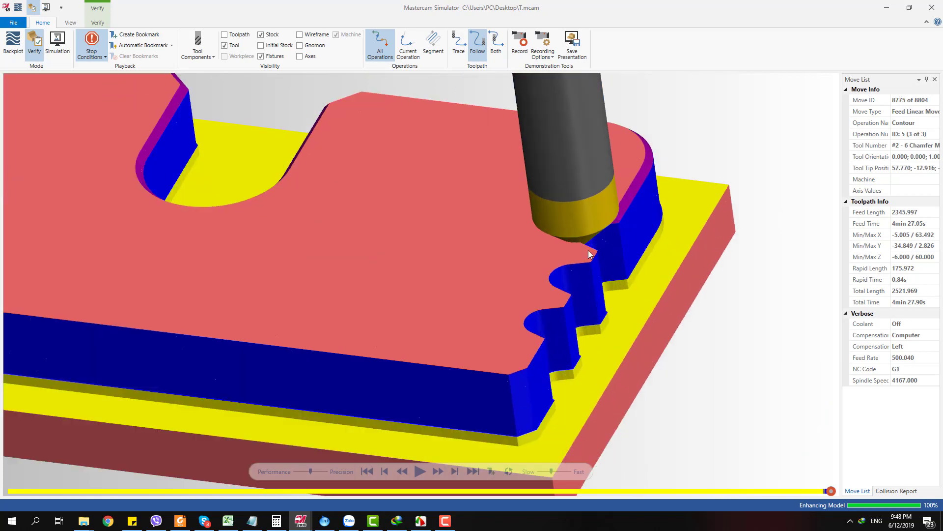
pyautogui.scroll(-3, 626, 255)
pyautogui.scroll(4, 674, 257)
pyautogui.scroll(-5, 674, 257)
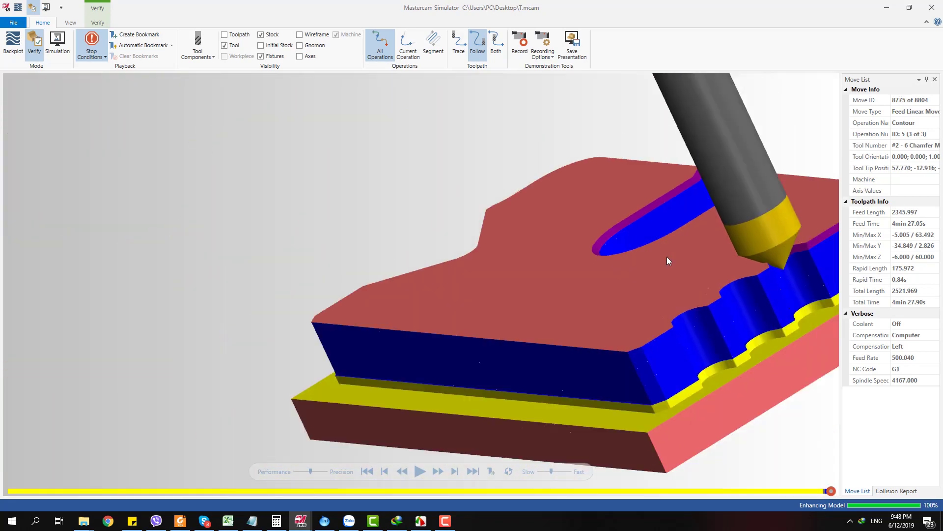
# Check the chamfer cut through the three small notches as the 6 Chamfer Mill reaches the part's front corner.
pyautogui.scroll(2, 728, 268)
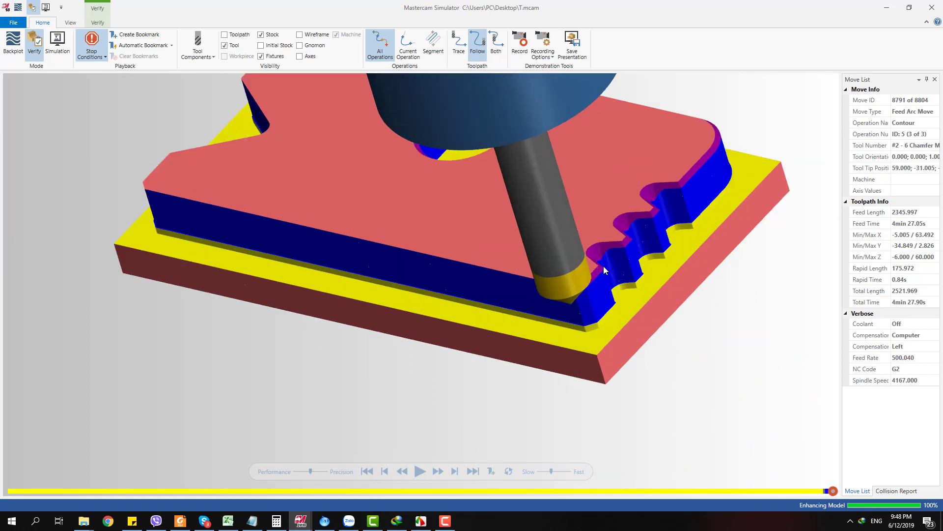
pyautogui.scroll(4, 602, 270)
pyautogui.scroll(-2, 604, 270)
pyautogui.scroll(-3, 606, 266)
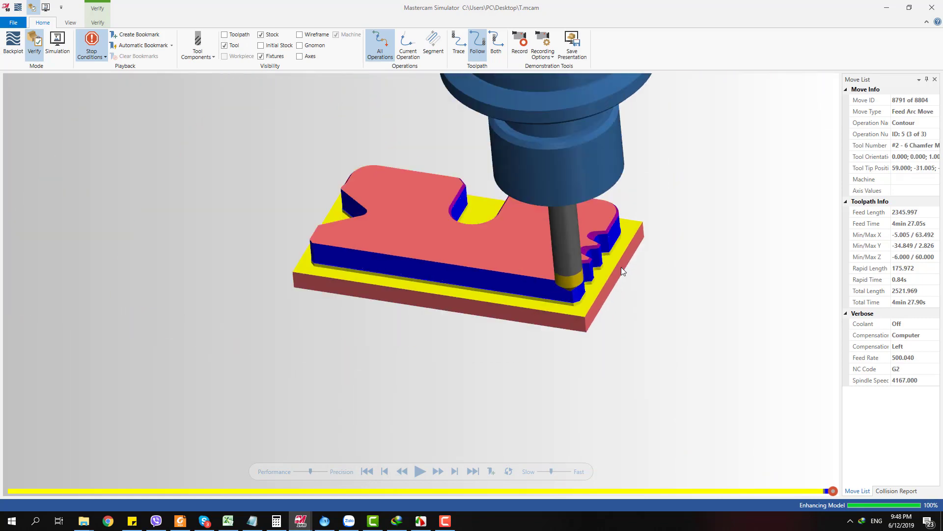
pyautogui.scroll(5, 361, 216)
pyautogui.scroll(4, 360, 210)
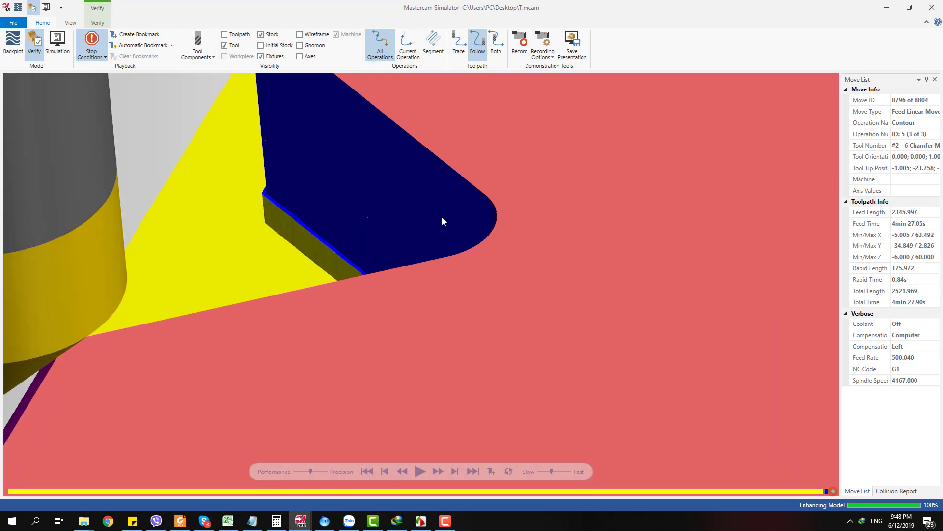
# Examine the chamfered edge around the V-notch in the simulation, and close Mastercam Simulator.
pyautogui.moveTo(470, 227); pyautogui.dragTo(465, 295, button='middle')
pyautogui.scroll(-5, 471, 347)
pyautogui.scroll(-3, 465, 294)
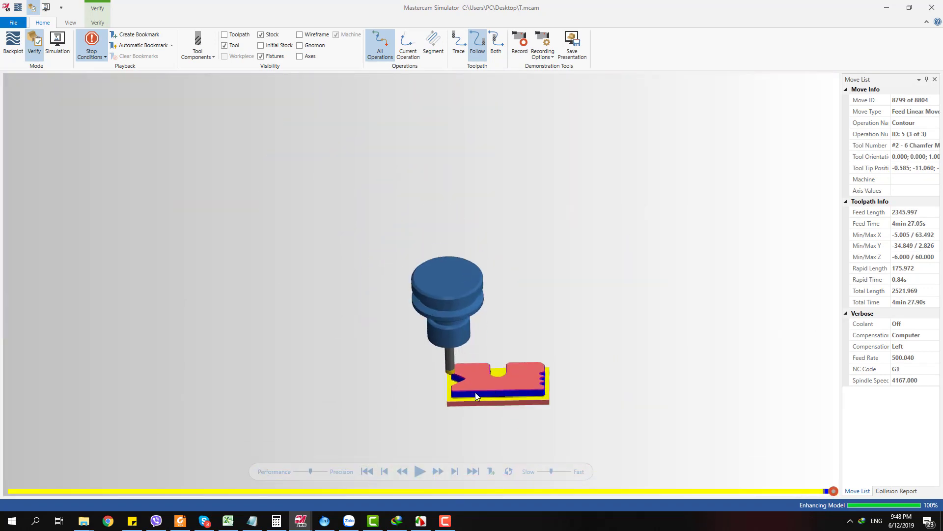
pyautogui.scroll(8, 417, 333)
pyautogui.moveTo(427, 336); pyautogui.dragTo(423, 317, button='middle')
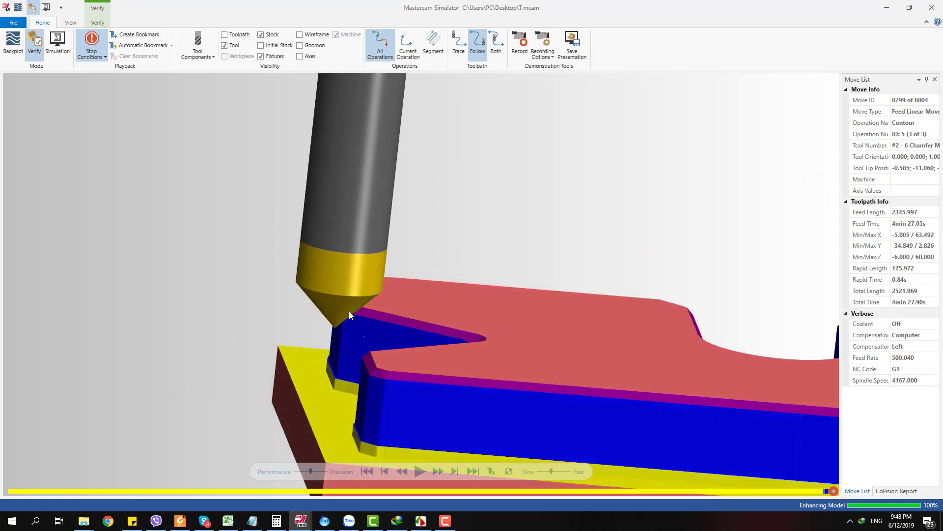
pyautogui.click(931, 8)
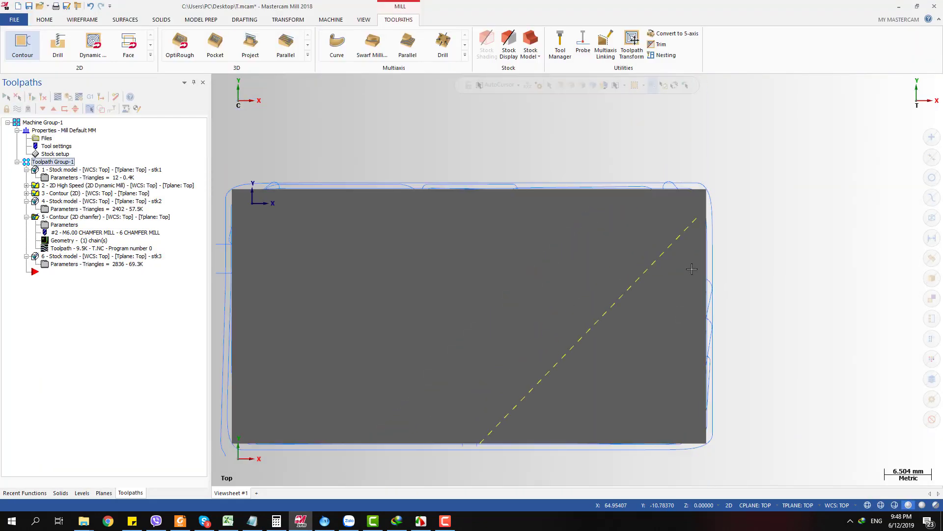
# Display the 2D contour toolpath of operation 3 and try to toggle the hidden part entities.
pyautogui.scroll(-2, 678, 265)
pyautogui.press('alt')
pyautogui.click(76, 197)
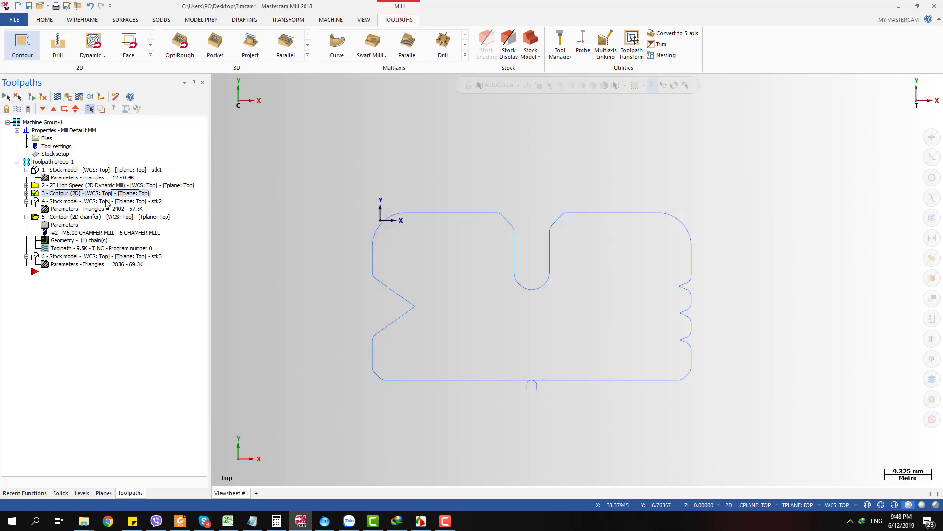
pyautogui.scroll(2, 442, 273)
pyautogui.hotkey('alt', 'e')
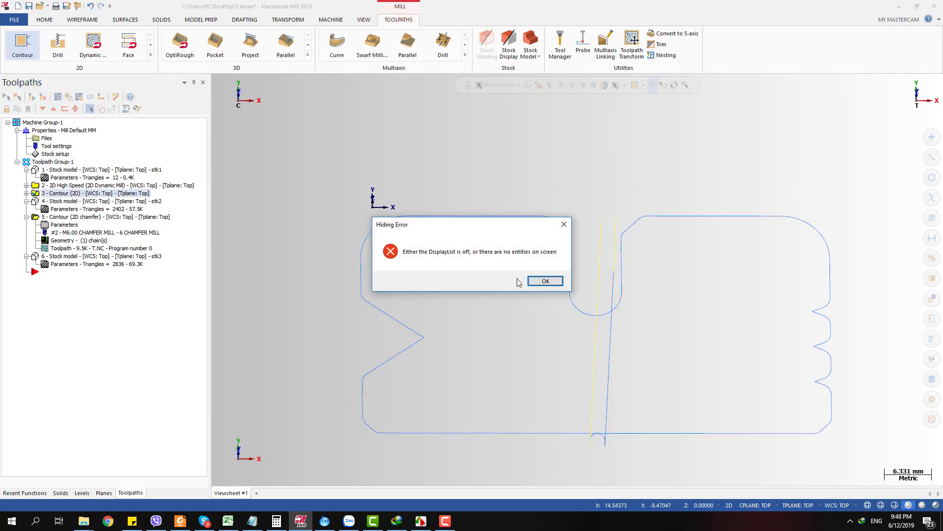
pyautogui.click(555, 283)
pyautogui.moveTo(556, 323); pyautogui.dragTo(583, 318, button='middle')
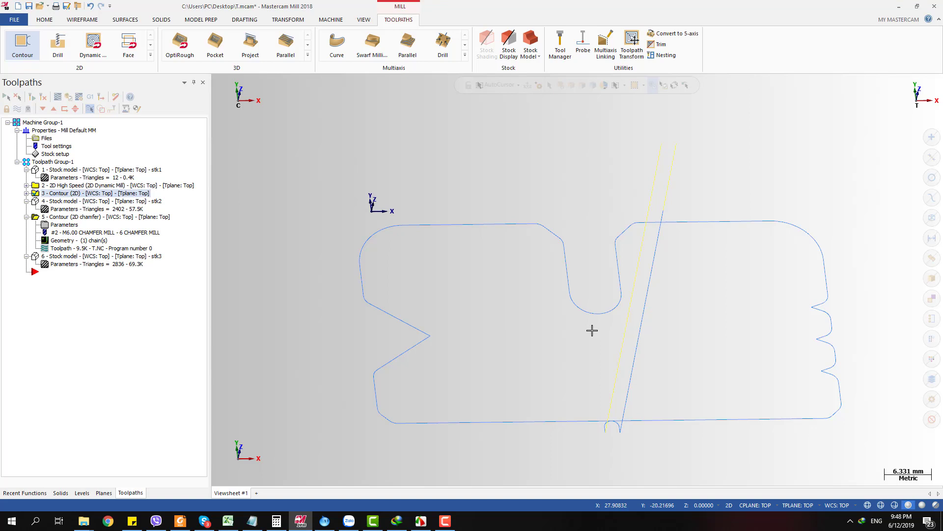
# Display the 2D chamfer toolpath of operation 5 and try again to toggle the hidden entities.
pyautogui.click(71, 219)
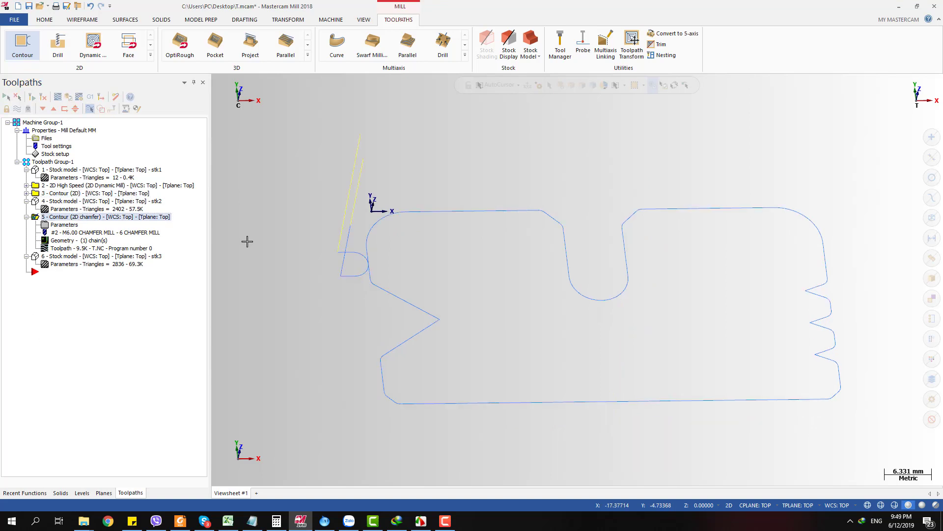
pyautogui.moveTo(468, 294); pyautogui.dragTo(465, 296, button='middle')
pyautogui.scroll(1, 460, 297)
pyautogui.hotkey('alt', 'e')
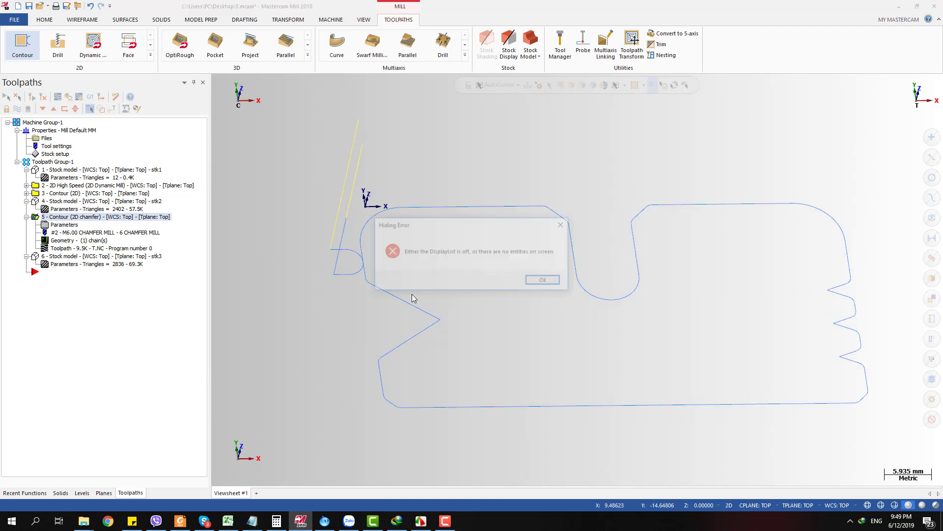
pyautogui.press('Escape')
# Make level 1 visible to show the part geometry with the chamfer toolpath.
pyautogui.click(80, 493)
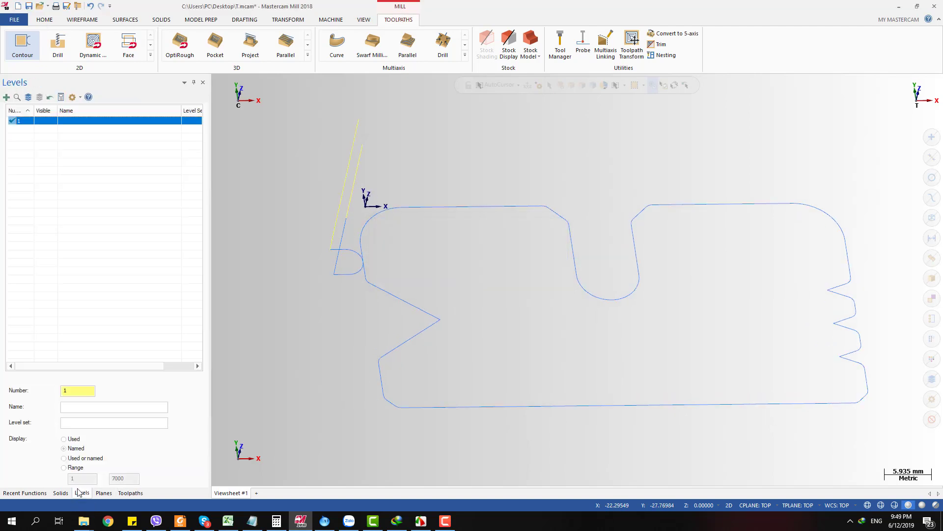
pyautogui.click(38, 120)
pyautogui.moveTo(456, 298)
pyautogui.mouseDown(button='middle')
pyautogui.moveTo(436, 283)
pyautogui.moveTo(444, 290)
pyautogui.mouseUp(button='middle')
# Set the 2D chamfer operation's cut parameters to use a bottom offset of 1.0, and regenerate the operation and stk3.
pyautogui.click(57, 226)
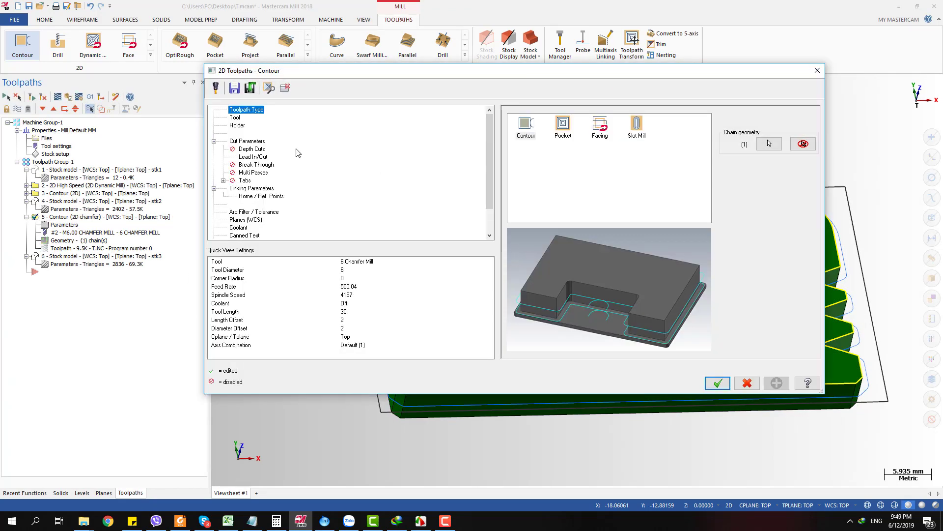
pyautogui.click(247, 141)
pyautogui.click(769, 226)
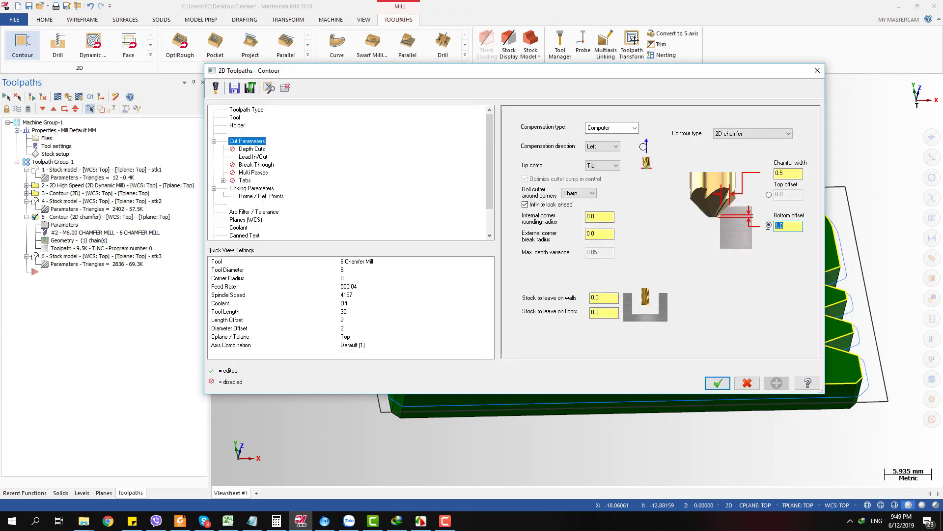
pyautogui.click(718, 382)
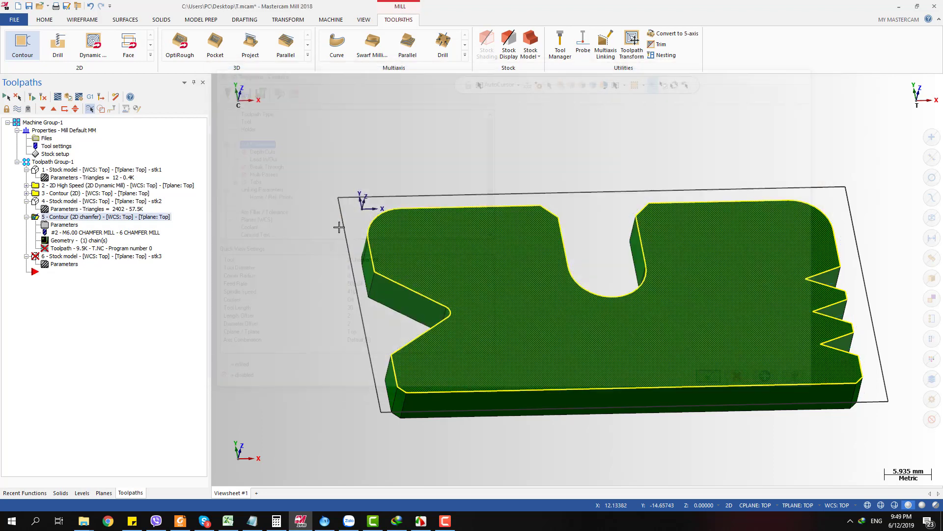
pyautogui.click(31, 97)
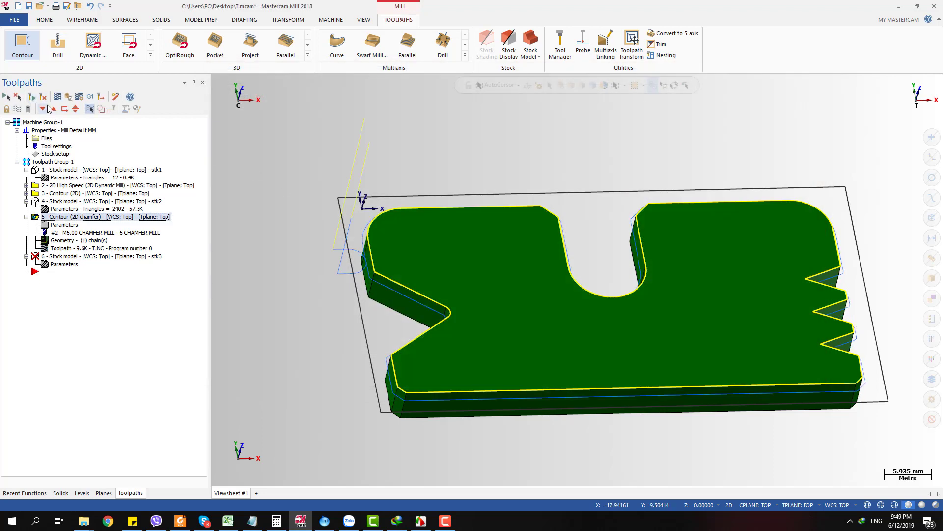
pyautogui.click(43, 97)
# Hide level 1 to leave only the stk3 stock model on display.
pyautogui.scroll(5, 445, 318)
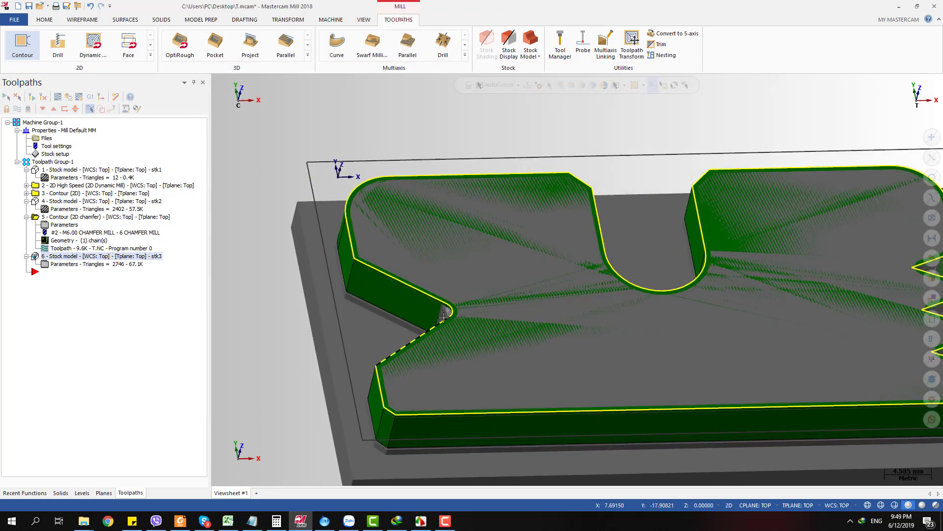
pyautogui.scroll(1, 444, 318)
pyautogui.click(81, 492)
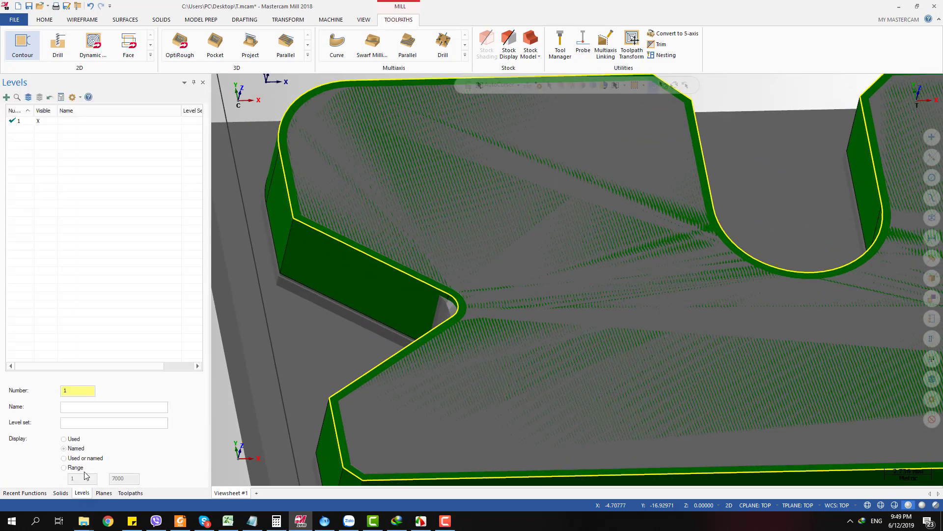
pyautogui.click(42, 121)
pyautogui.moveTo(497, 322); pyautogui.dragTo(457, 334, button='middle')
# Inspect the chamfer on the regenerated stk3 stock model in the small notches, along the slot and at the V-notch.
pyautogui.scroll(-5, 457, 334)
pyautogui.scroll(3, 695, 307)
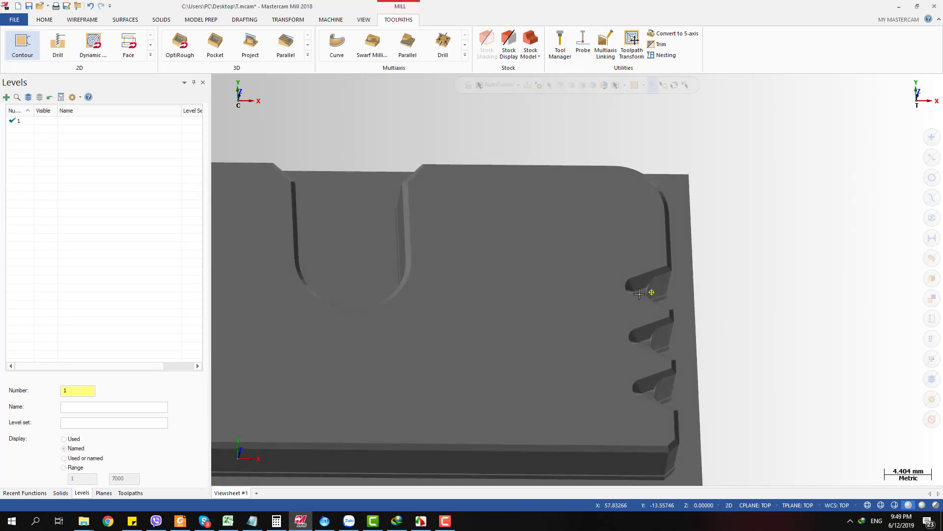
pyautogui.scroll(4, 615, 285)
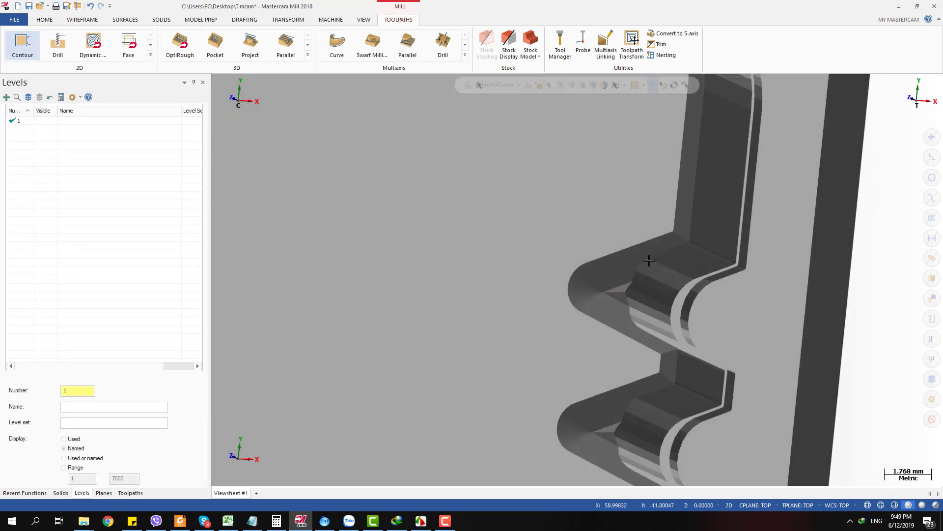
pyautogui.moveTo(643, 297); pyautogui.dragTo(666, 334, button='middle')
pyautogui.scroll(3, 613, 289)
pyautogui.scroll(-3, 666, 334)
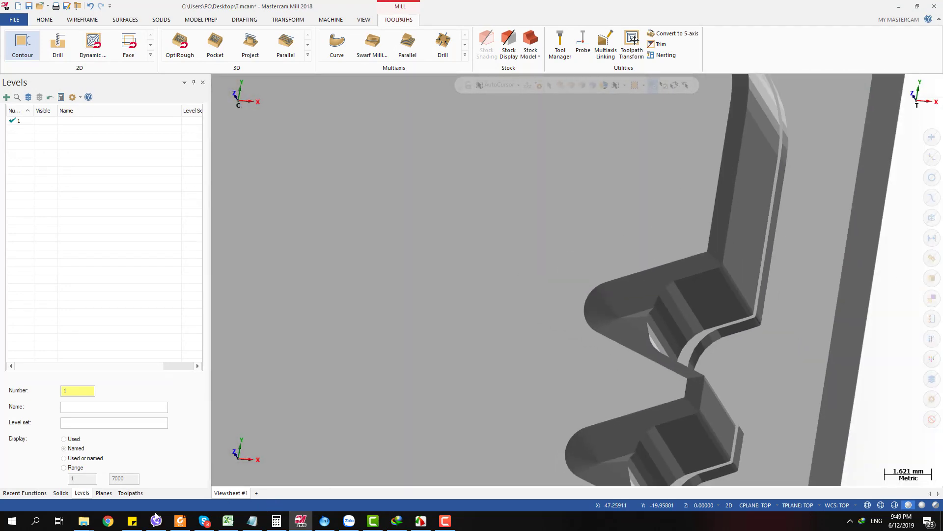
pyautogui.click(131, 492)
pyautogui.scroll(-5, 736, 323)
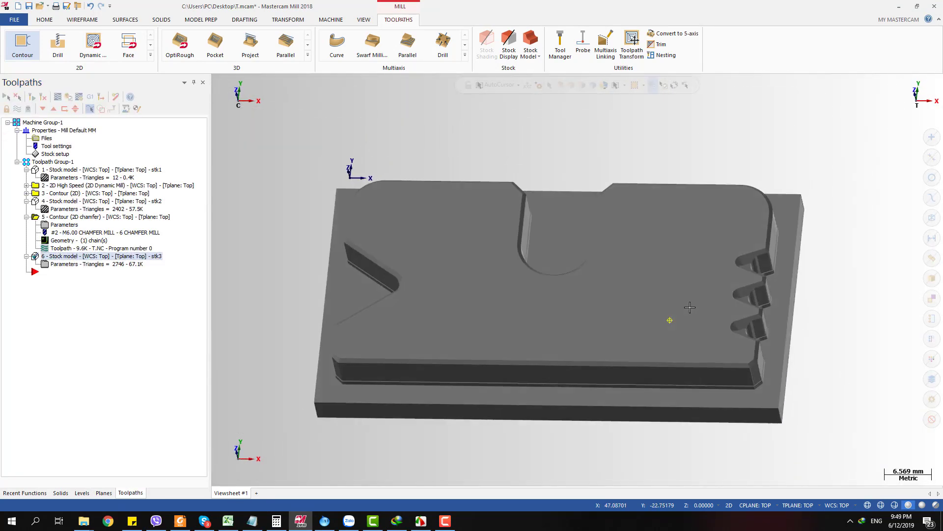
pyautogui.moveTo(737, 323); pyautogui.dragTo(701, 328, button='middle')
pyautogui.click(125, 277)
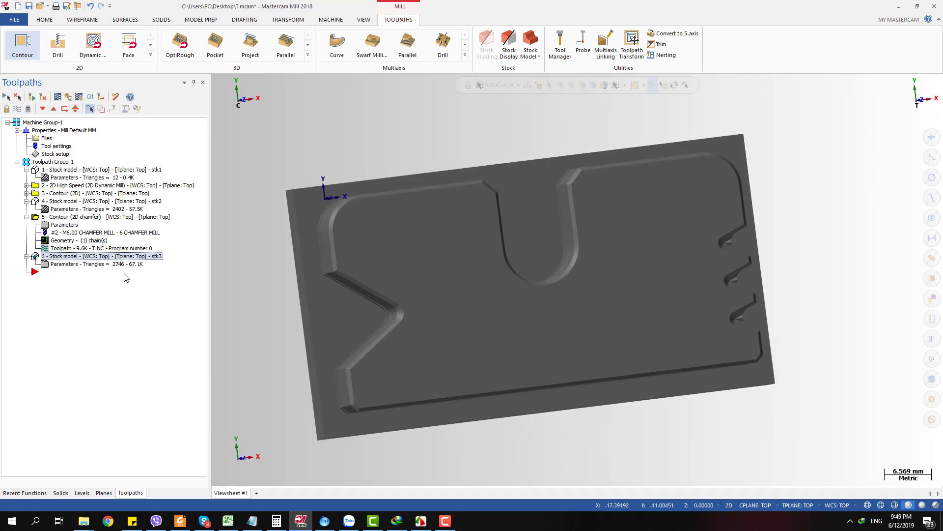
# Display the 2D chamfer toolpath together with level 1, with the part shaded in the top view.
pyautogui.click(77, 217)
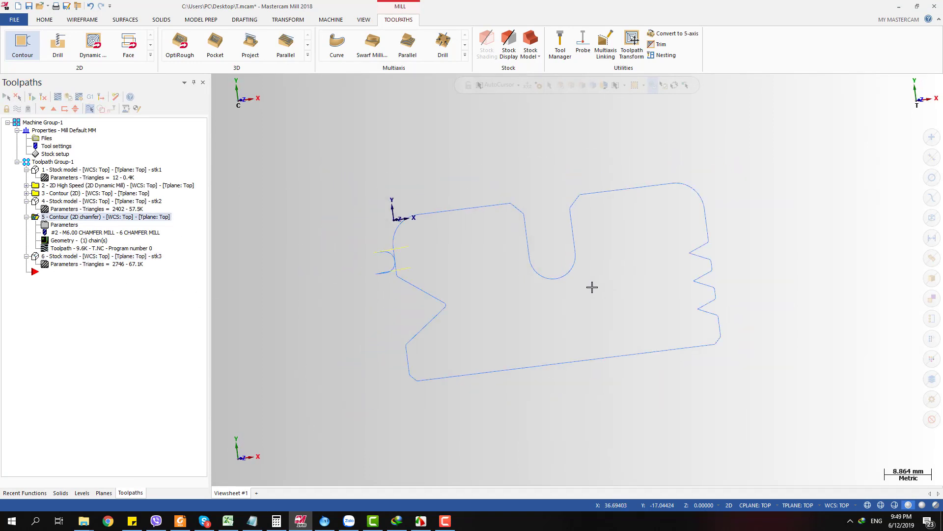
pyautogui.click(82, 493)
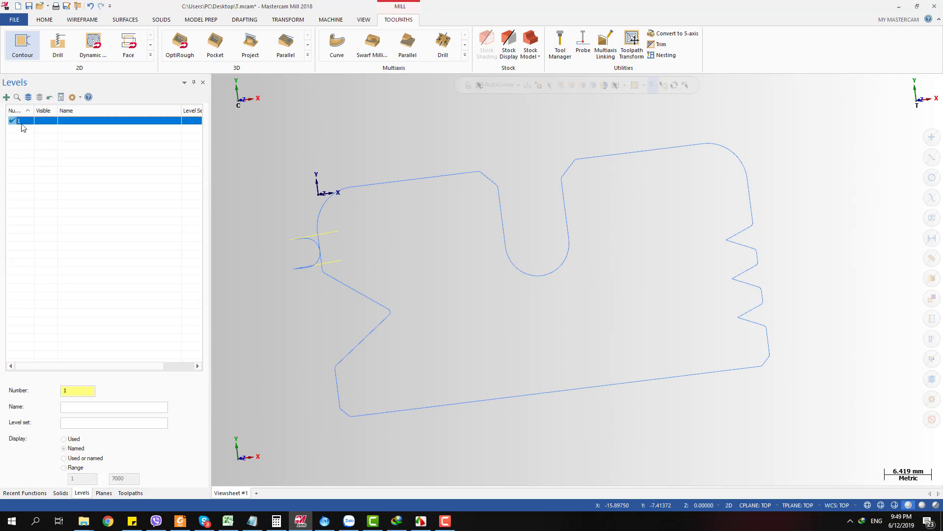
pyautogui.hotkey('alt', '1')
pyautogui.hotkey('alt', 's')
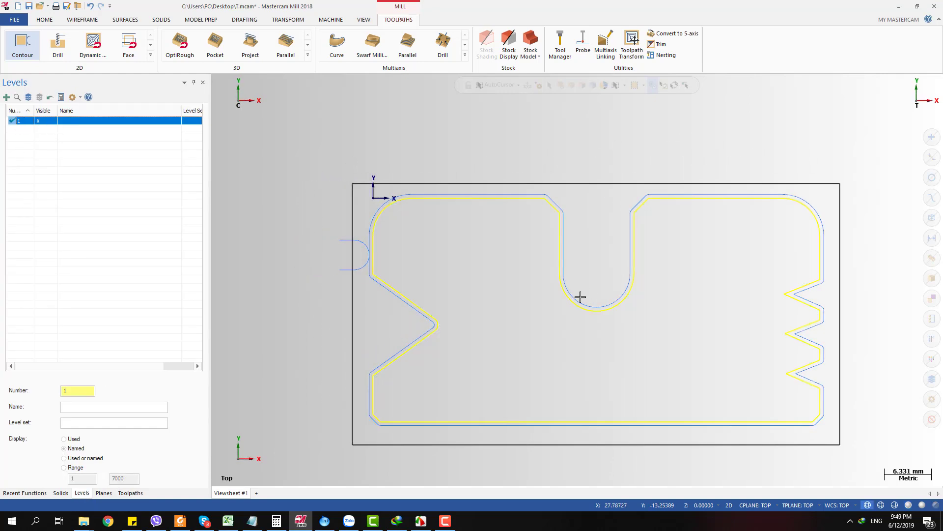
pyautogui.hotkey('alt', 's')
pyautogui.scroll(-2, 580, 297)
pyautogui.click(131, 492)
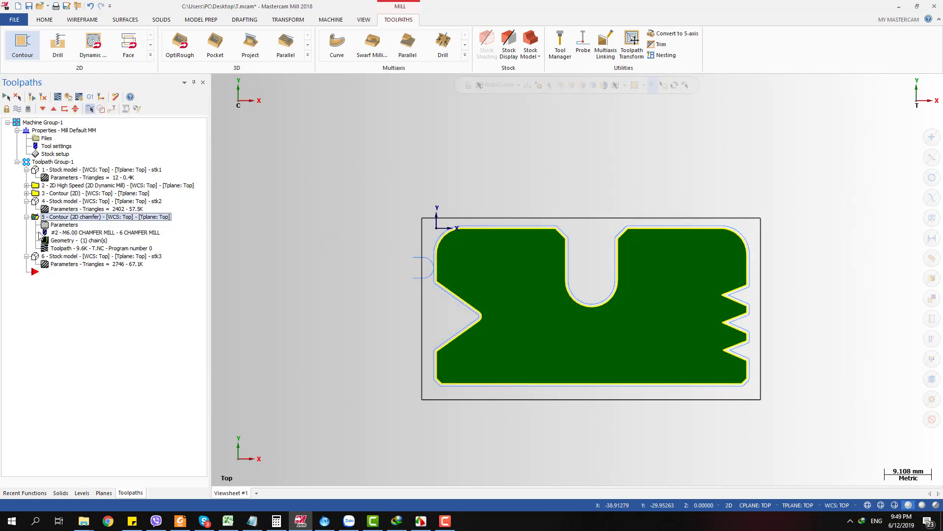
# Display the stk2 stock model over the part and examine the material left in the small notches before chamfering.
pyautogui.click(50, 203)
pyautogui.scroll(2, 712, 273)
pyautogui.moveTo(737, 310); pyautogui.dragTo(696, 289, button='middle')
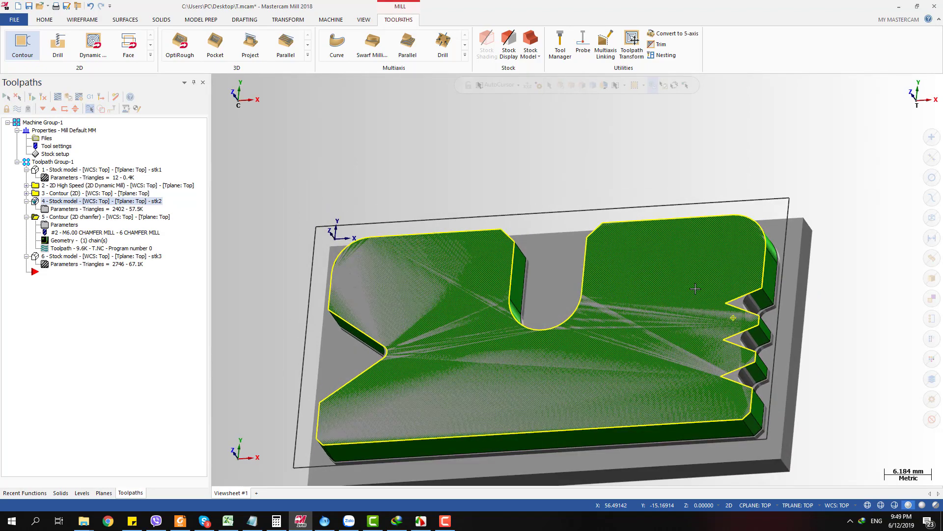
pyautogui.scroll(3, 815, 295)
pyautogui.scroll(3, 701, 302)
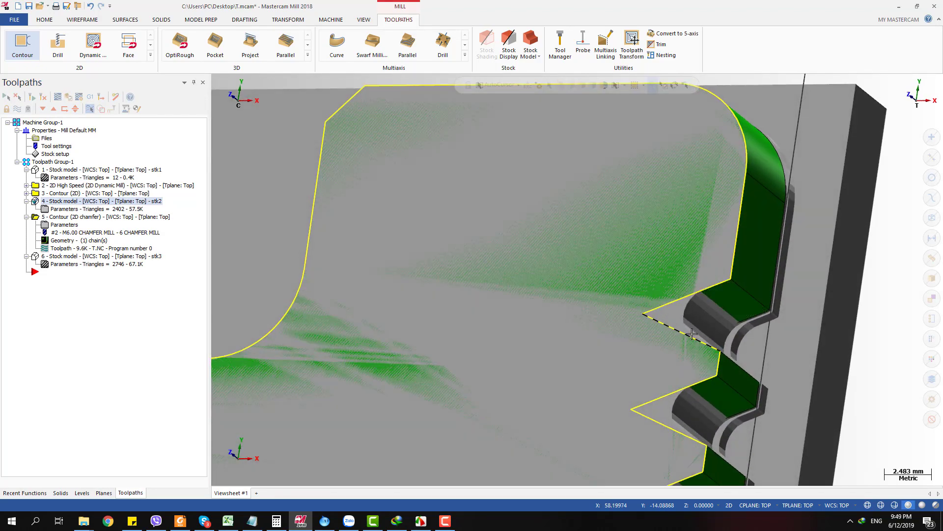
pyautogui.scroll(-3, 676, 319)
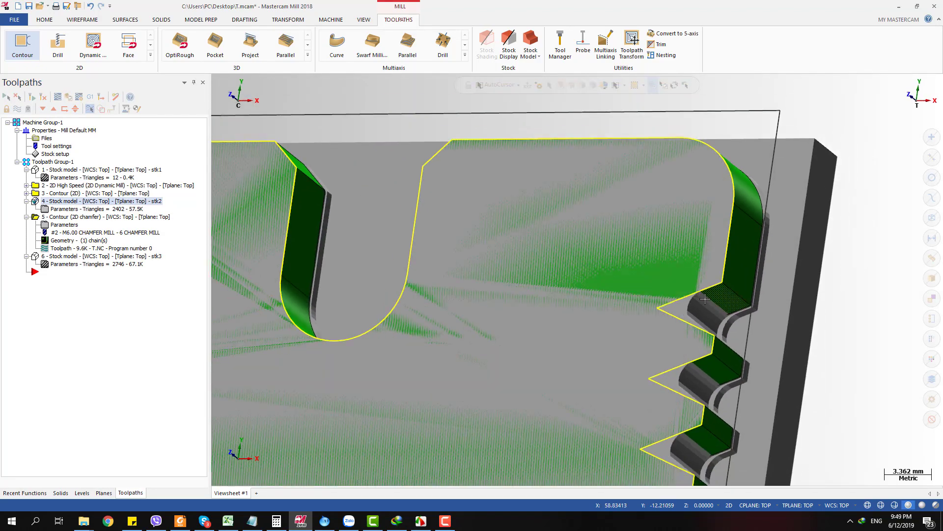
pyautogui.scroll(3, 705, 299)
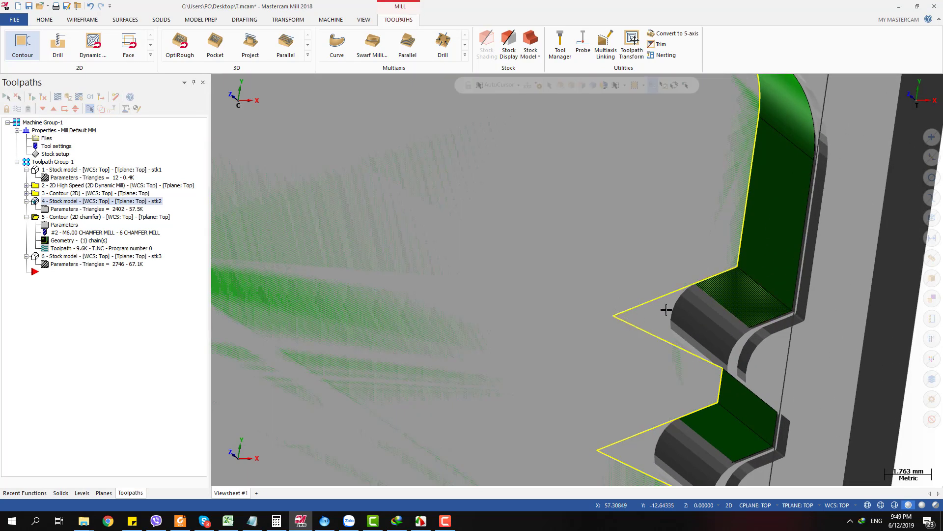
pyautogui.moveTo(677, 305); pyautogui.dragTo(680, 305, button='middle')
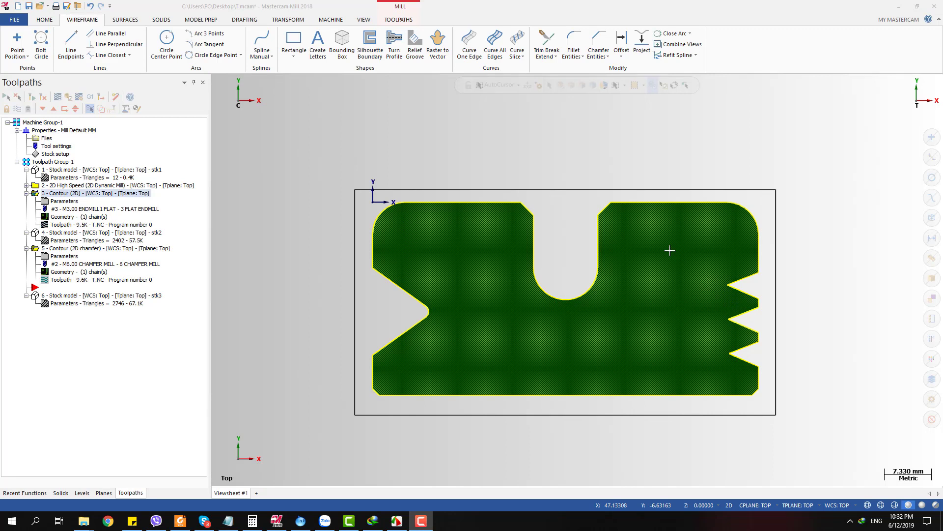
pyautogui.moveTo(662, 300); pyautogui.dragTo(639, 278, button='middle')
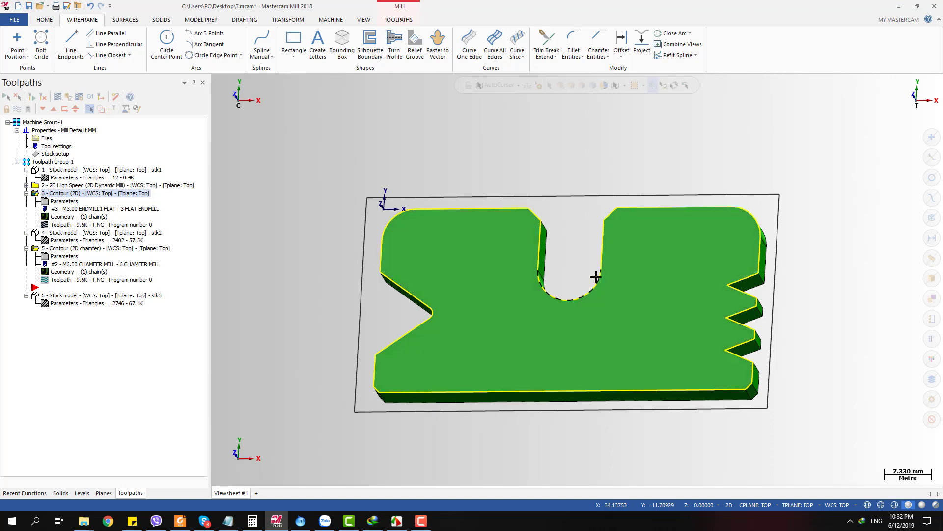
pyautogui.moveTo(596, 276)
pyautogui.mouseDown(button='middle')
pyautogui.moveTo(615, 276)
pyautogui.moveTo(608, 268)
pyautogui.mouseUp(button='middle')
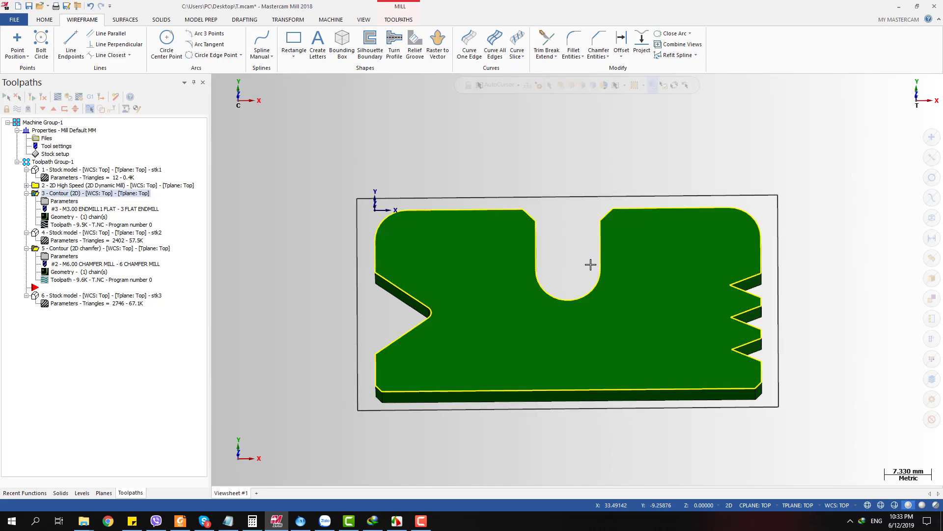
pyautogui.hotkey('alt', '1')
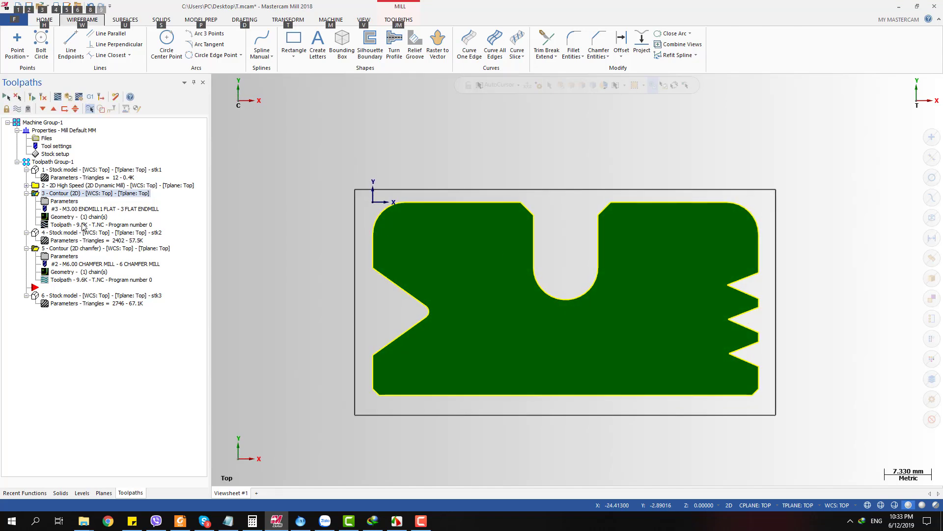
# Backplot the 2D contour toolpath of the 3 mm end mill and examine how far it reaches into the small notches.
pyautogui.hotkey('alt', 't')
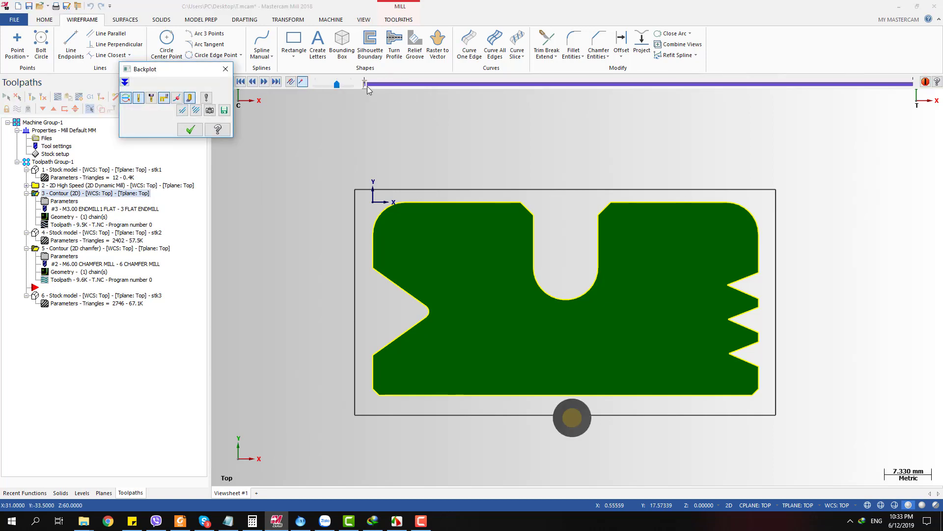
pyautogui.moveTo(364, 86); pyautogui.dragTo(758, 143)
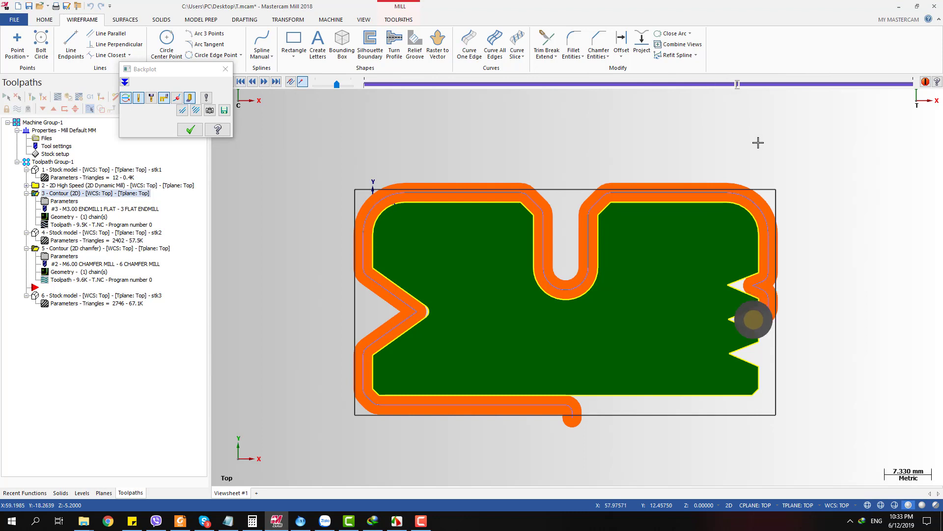
pyautogui.scroll(2, 825, 314)
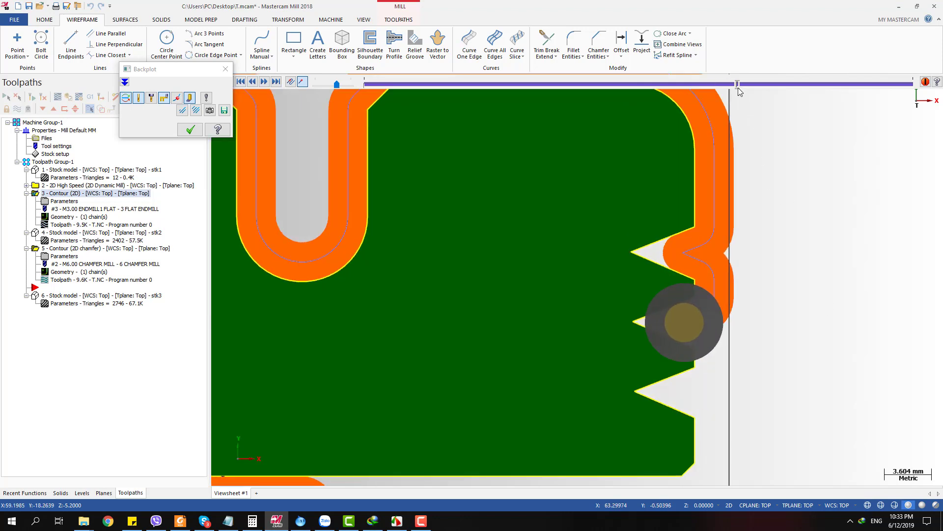
pyautogui.moveTo(744, 91); pyautogui.dragTo(912, 84)
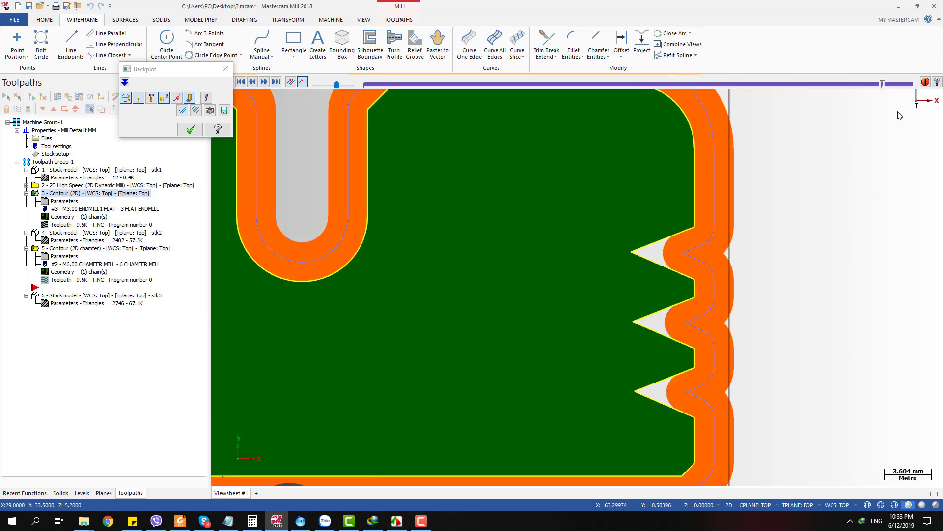
pyautogui.scroll(-2, 654, 294)
pyautogui.scroll(5, 655, 295)
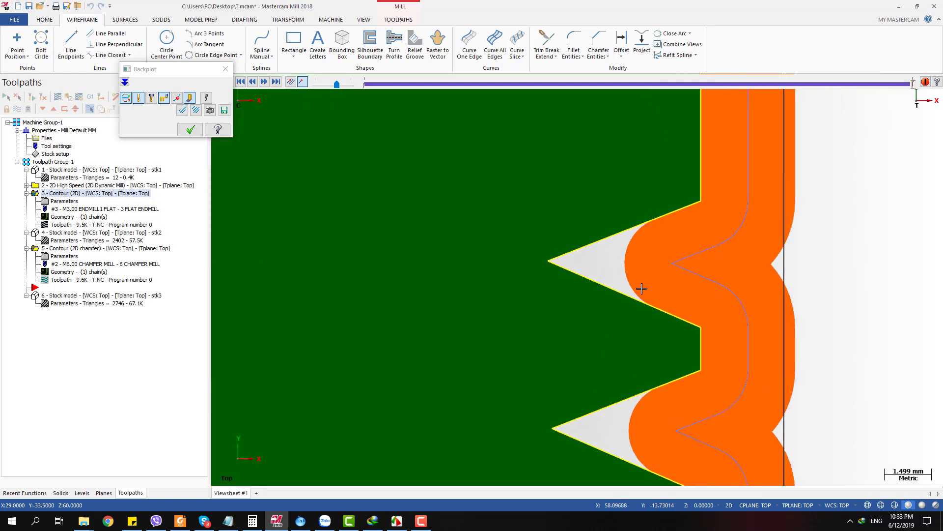
pyautogui.click(190, 129)
pyautogui.click(469, 45)
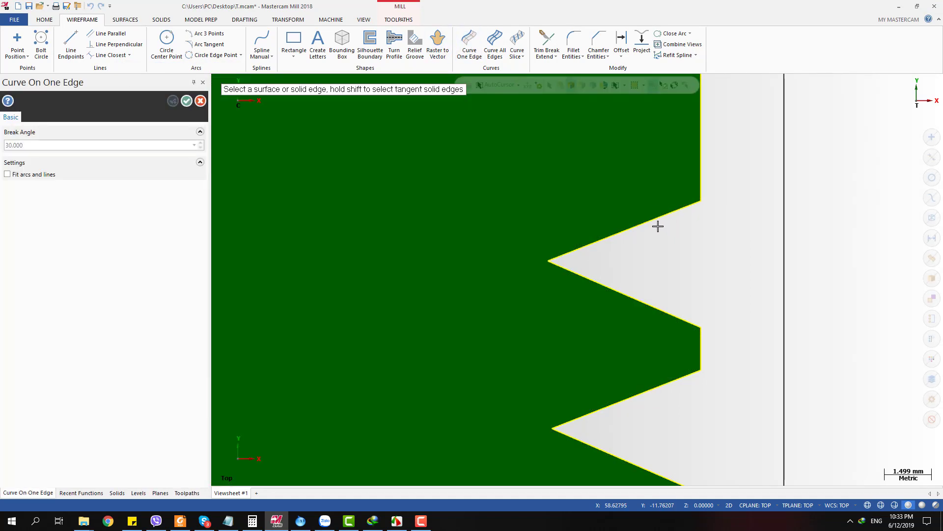
pyautogui.scroll(-3, 669, 240)
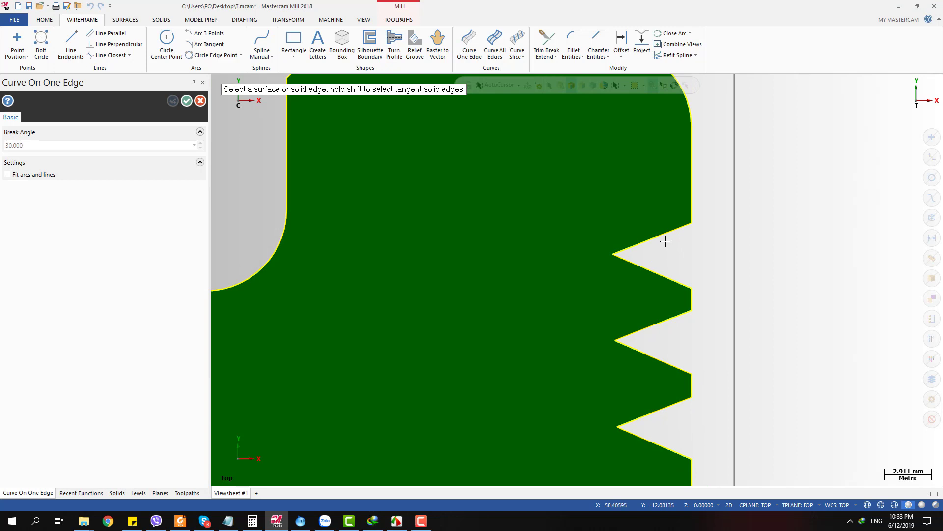
pyautogui.moveTo(686, 248); pyautogui.dragTo(668, 248, button='middle')
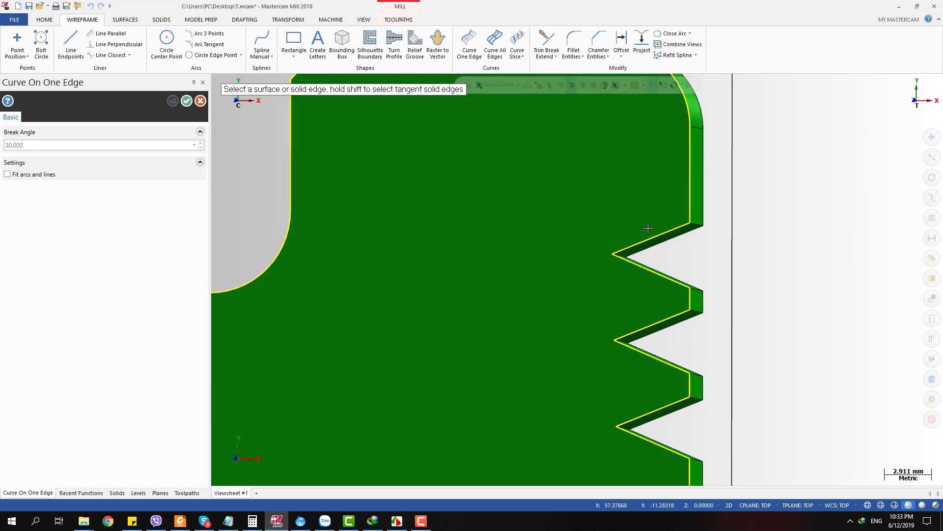
pyautogui.moveTo(617, 230); pyautogui.dragTo(627, 223, button='middle')
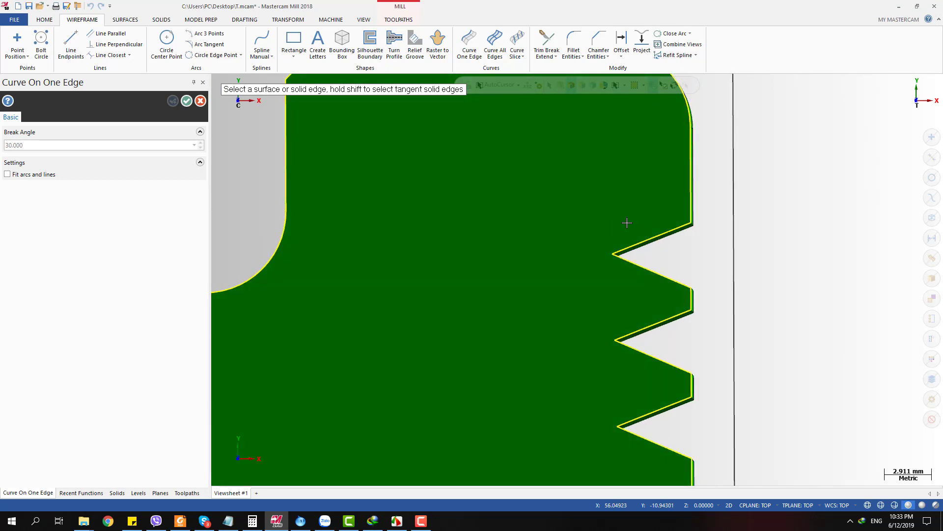
pyautogui.hotkey('alt', '1')
pyautogui.press('Escape')
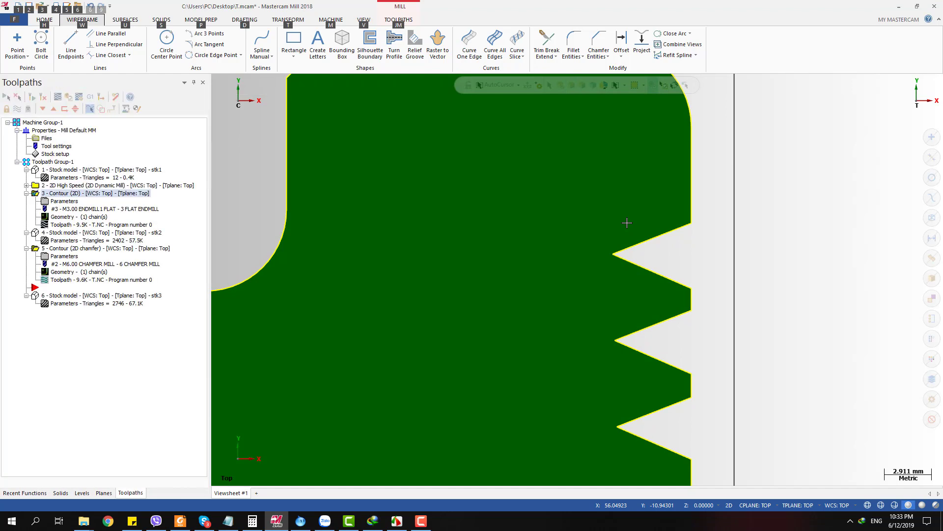
# Add 1.5 mm radius fillet arcs between the edges of the three small notches, without trimming the entities.
pyautogui.click(574, 44)
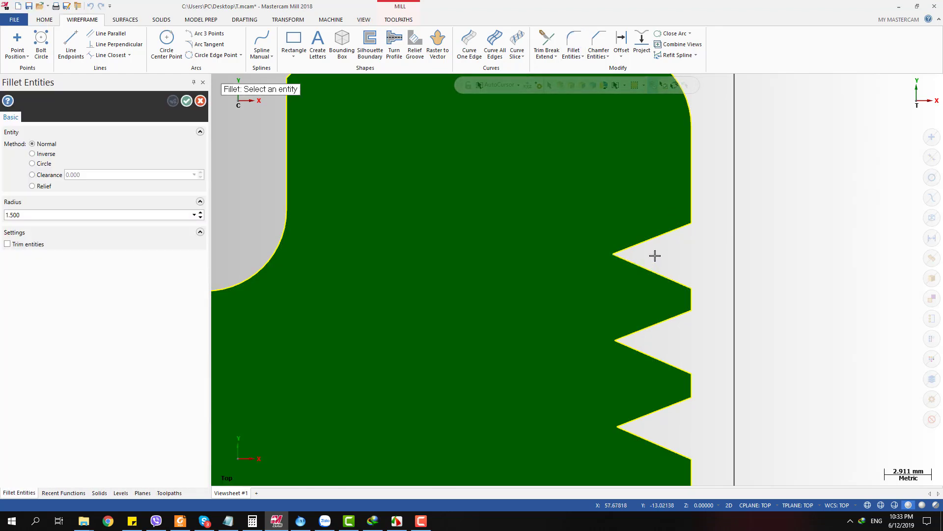
pyautogui.click(660, 242)
pyautogui.click(655, 265)
pyautogui.click(671, 320)
pyautogui.click(666, 362)
pyautogui.scroll(-2, 707, 329)
pyautogui.scroll(2, 657, 421)
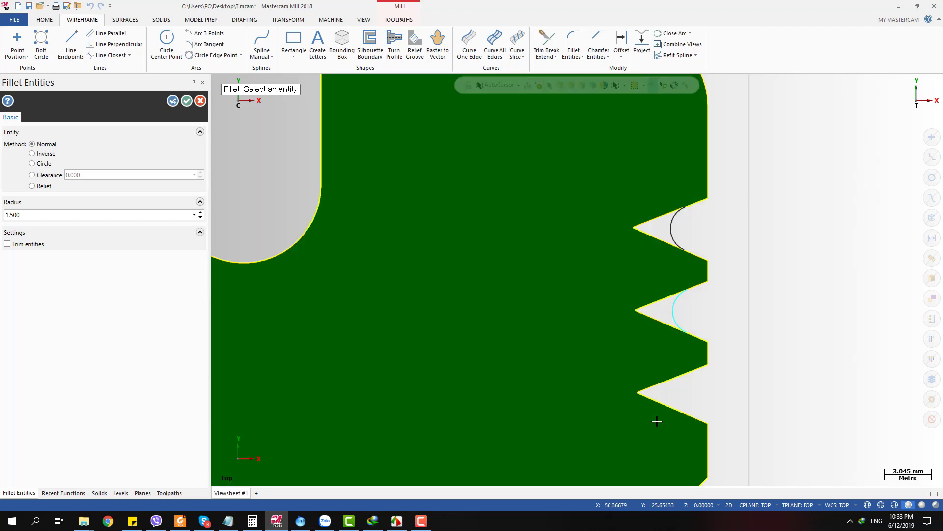
pyautogui.click(690, 378)
pyautogui.click(692, 414)
pyautogui.scroll(-3, 771, 347)
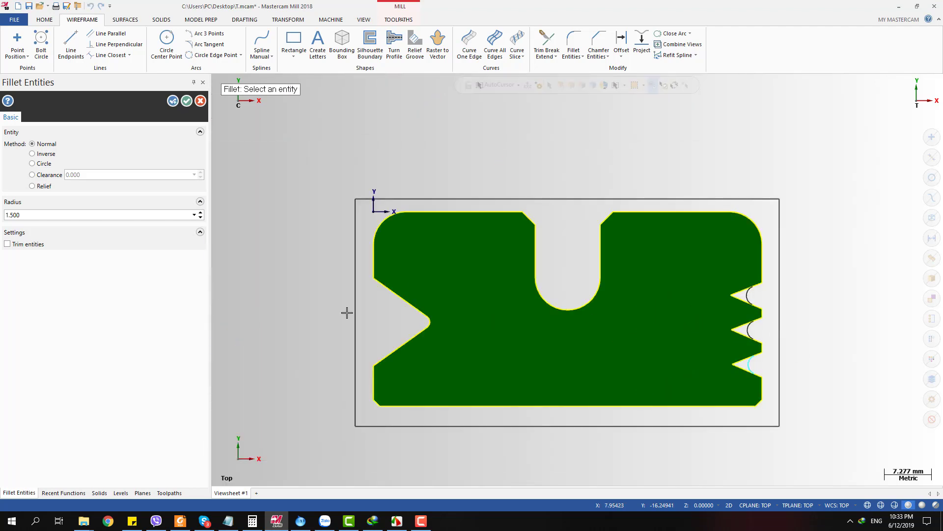
# Add an untrimmed 1.5 mm fillet arc between the two slanted edges of the large V-notch.
pyautogui.scroll(4, 348, 311)
pyautogui.click(461, 297)
pyautogui.click(470, 363)
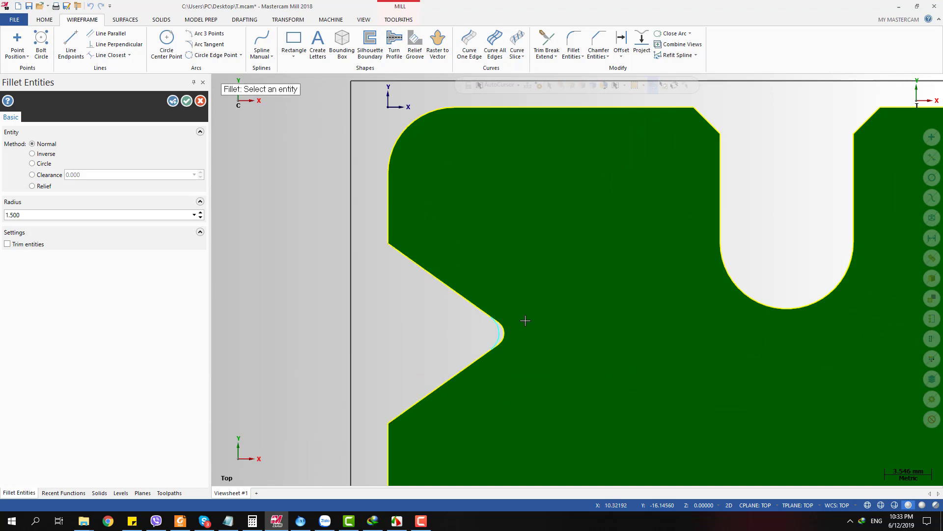
pyautogui.scroll(5, 512, 328)
pyautogui.scroll(-4, 484, 326)
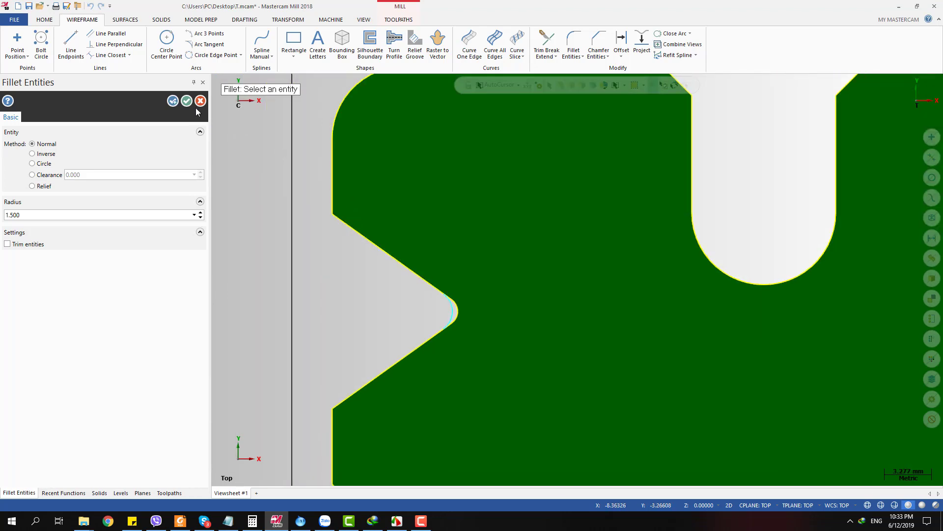
pyautogui.click(187, 100)
# Display the stk2 stock model over the part and compare its uncut corners with the fillet arcs in the small notches.
pyautogui.scroll(-4, 339, 201)
pyautogui.moveTo(685, 250); pyautogui.dragTo(706, 236, button='middle')
pyautogui.click(59, 234)
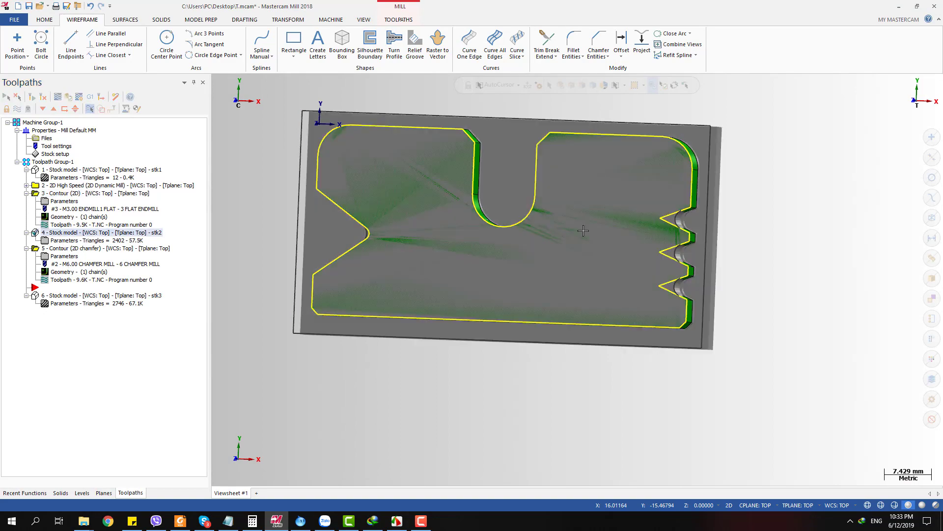
pyautogui.scroll(5, 653, 192)
pyautogui.scroll(3, 653, 190)
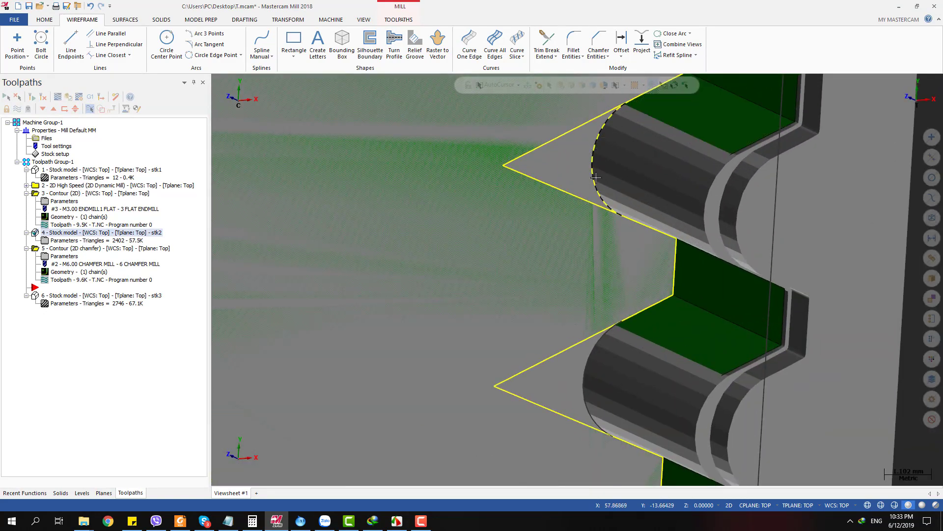
pyautogui.scroll(-3, 596, 184)
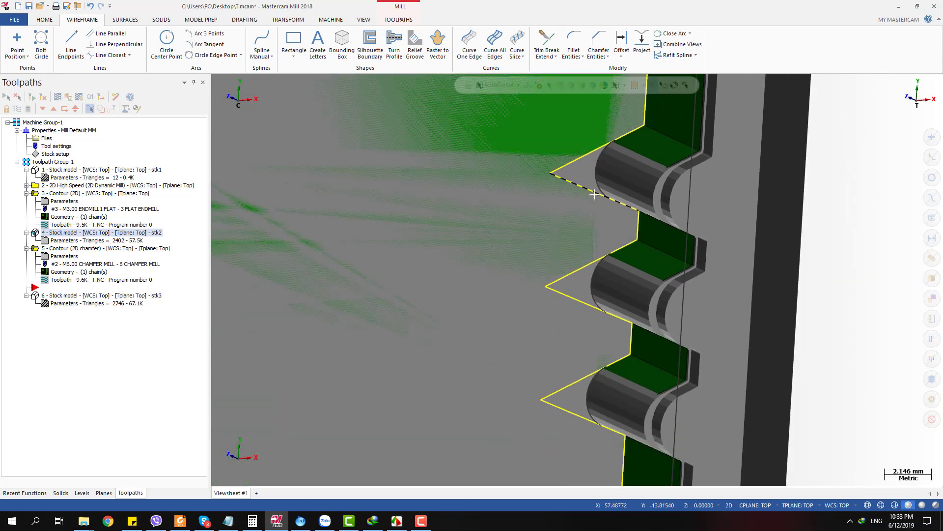
pyautogui.scroll(-2, 661, 226)
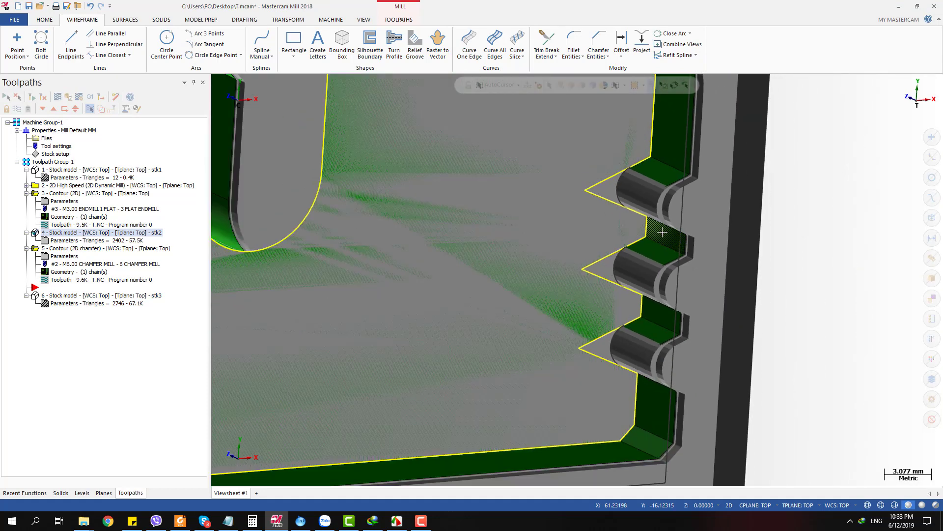
pyautogui.scroll(-3, 663, 232)
# Backplot the 2D chamfer toolpath in the top view and compare its path with the fillet arcs in the small notches.
pyautogui.hotkey('alt', '1')
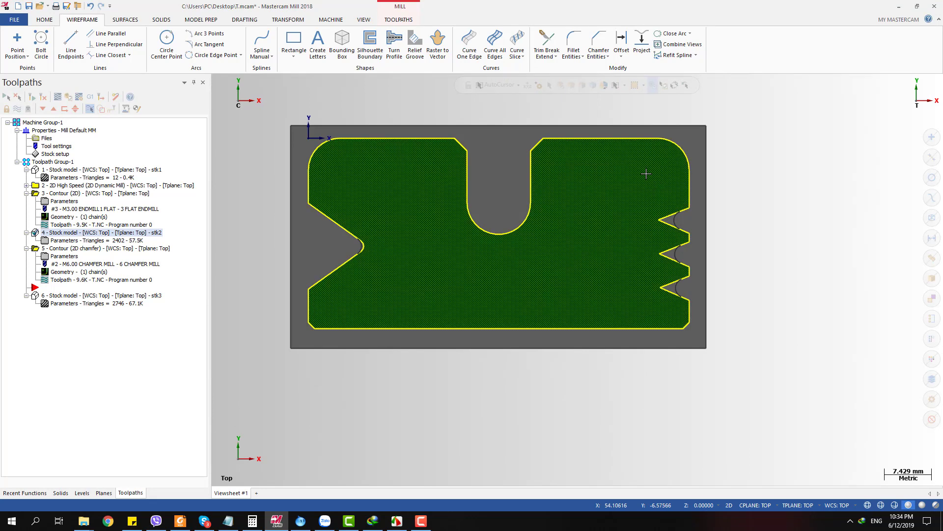
pyautogui.click(53, 282)
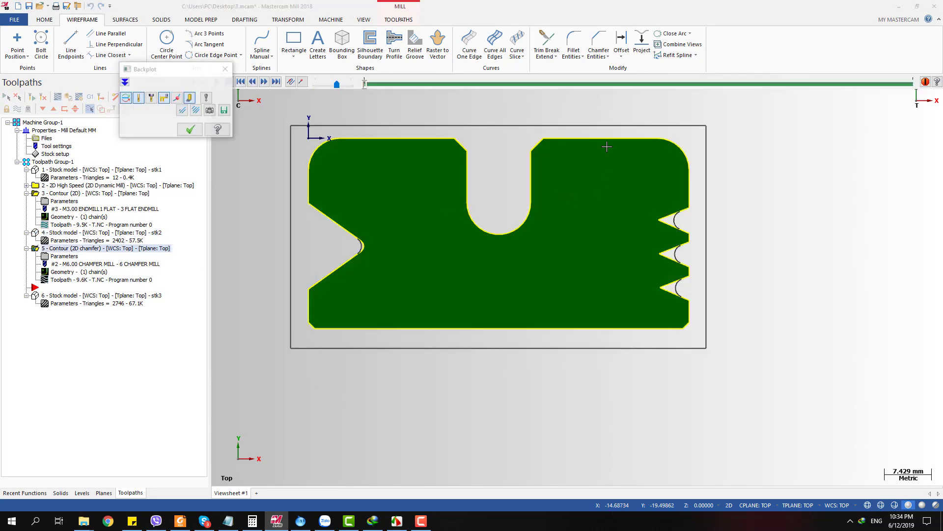
pyautogui.moveTo(366, 87); pyautogui.dragTo(733, 92)
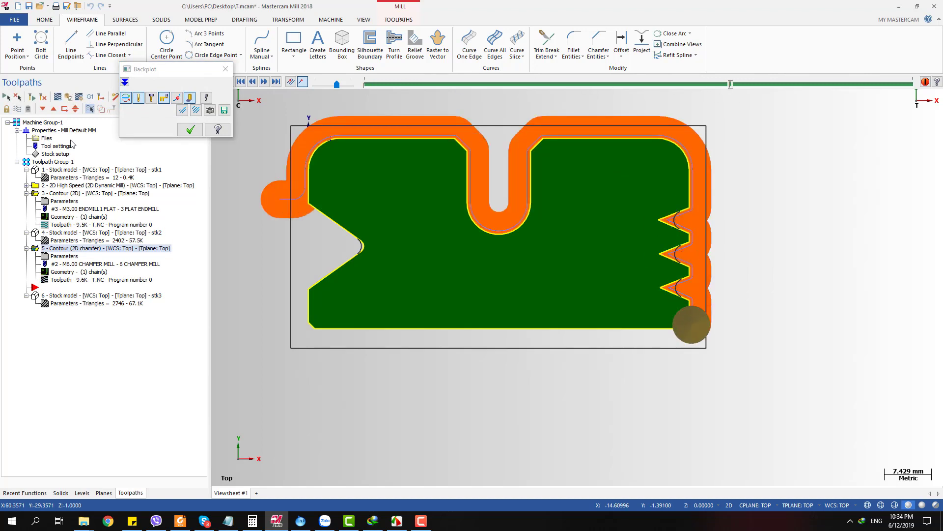
pyautogui.scroll(5, 691, 209)
pyautogui.scroll(1, 693, 207)
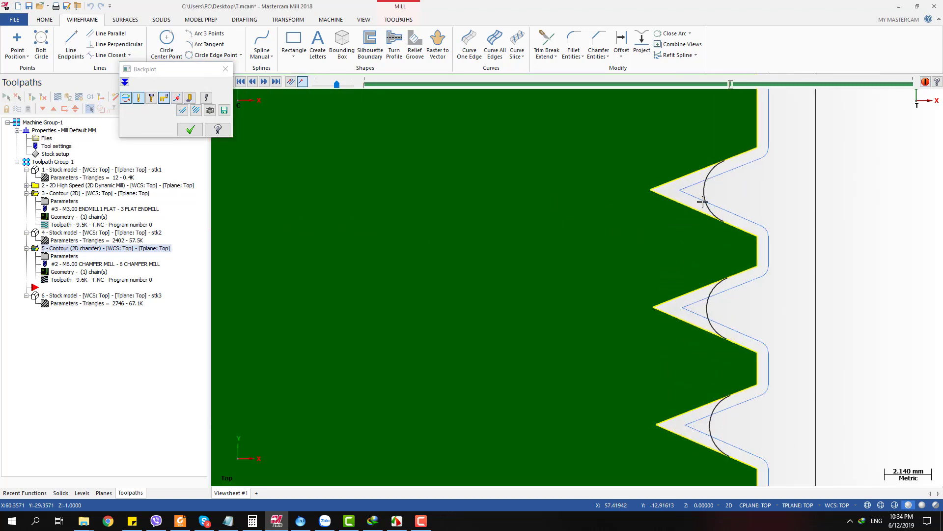
pyautogui.click(190, 129)
# Examine the fillet arcs against the top edges and walls of the three small notches from above and at an angle.
pyautogui.scroll(-2, 646, 269)
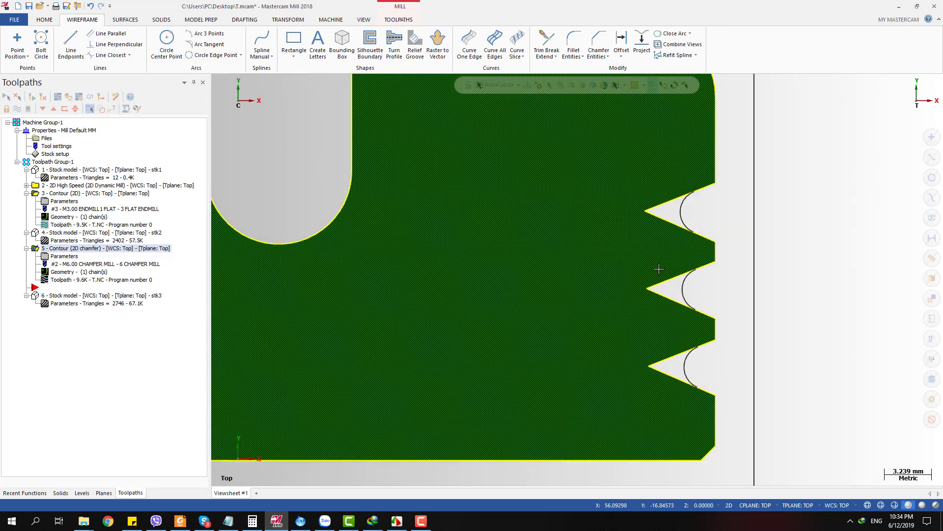
pyautogui.scroll(-3, 722, 278)
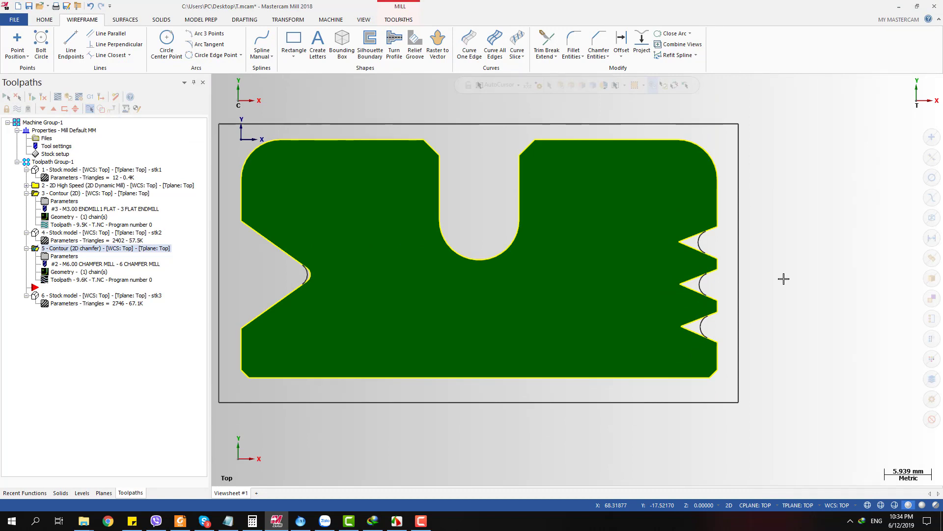
pyautogui.scroll(2, 740, 239)
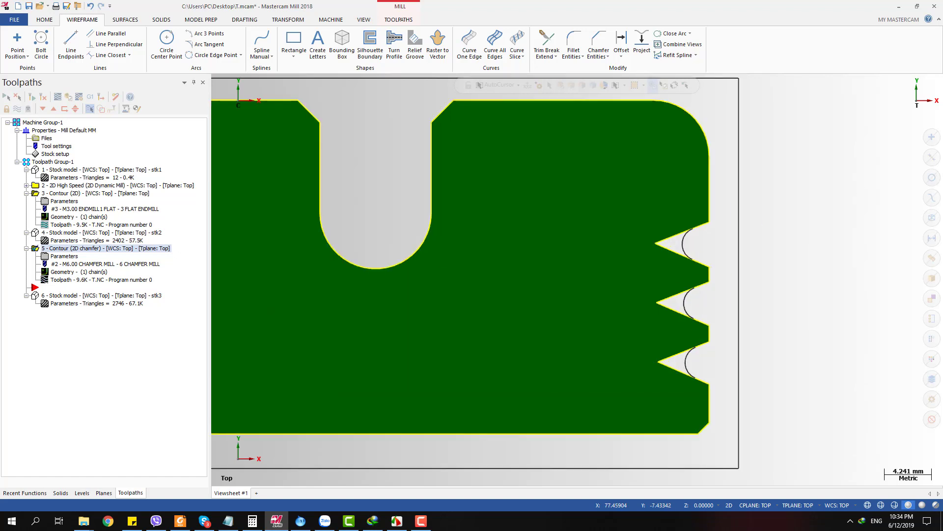
pyautogui.scroll(-2, 868, 188)
pyautogui.scroll(1, 841, 218)
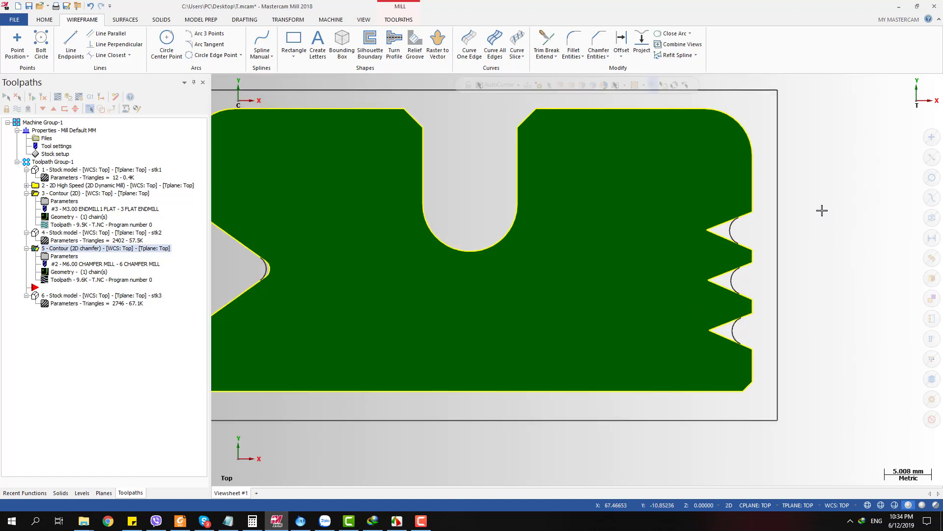
pyautogui.scroll(-3, 822, 210)
pyautogui.moveTo(827, 210); pyautogui.dragTo(749, 211, button='middle')
pyautogui.scroll(7, 749, 211)
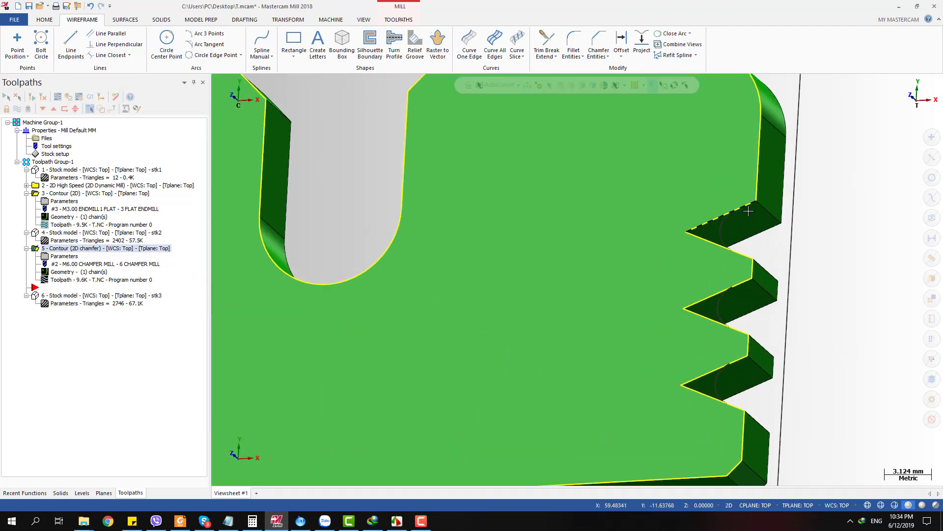
pyautogui.scroll(2, 748, 211)
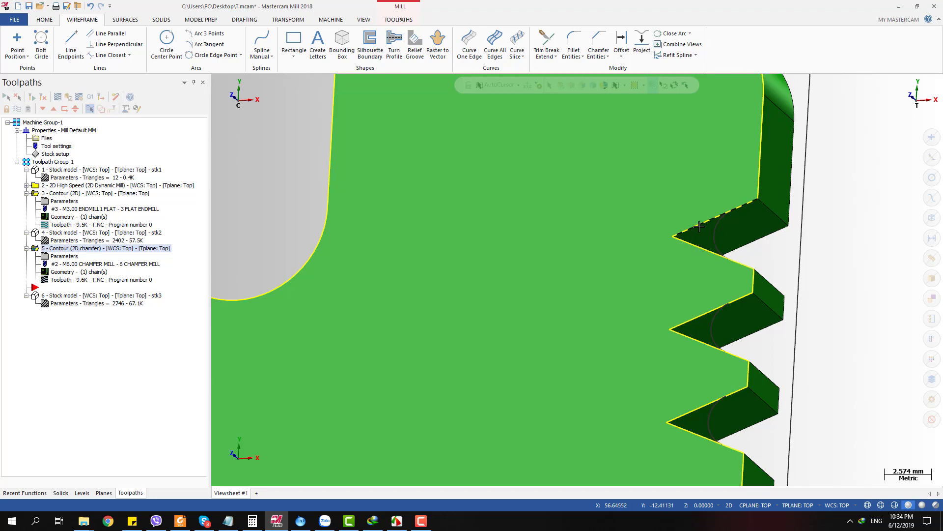
pyautogui.scroll(-6, 699, 226)
pyautogui.scroll(3, 719, 215)
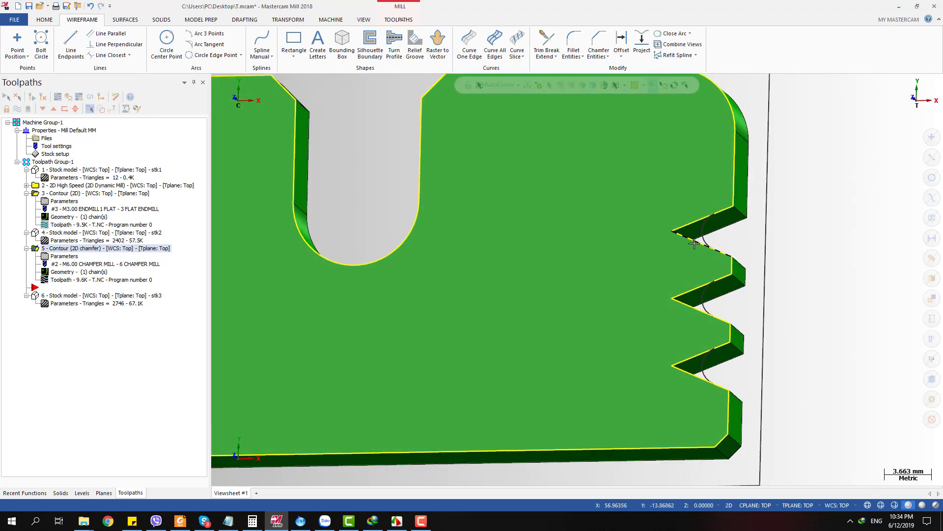
pyautogui.scroll(-3, 692, 220)
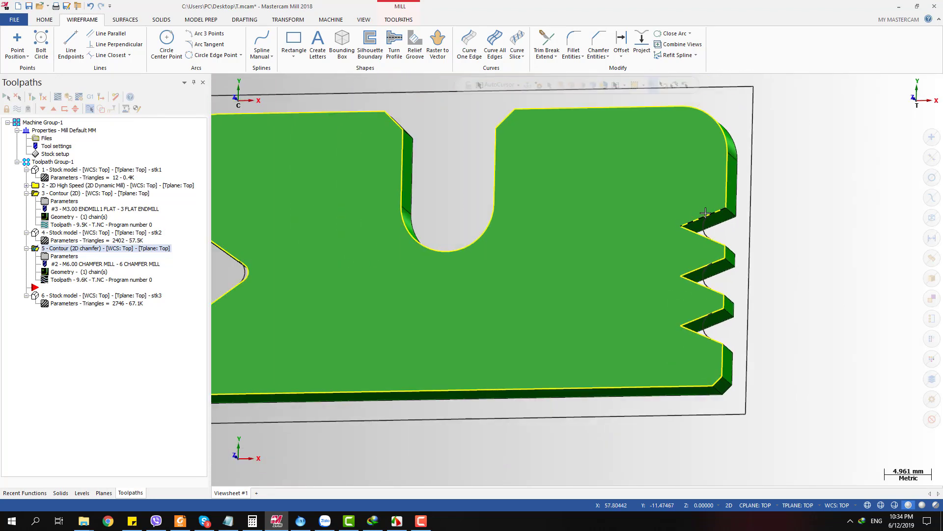
pyautogui.moveTo(692, 220); pyautogui.dragTo(724, 226, button='middle')
pyautogui.scroll(4, 724, 226)
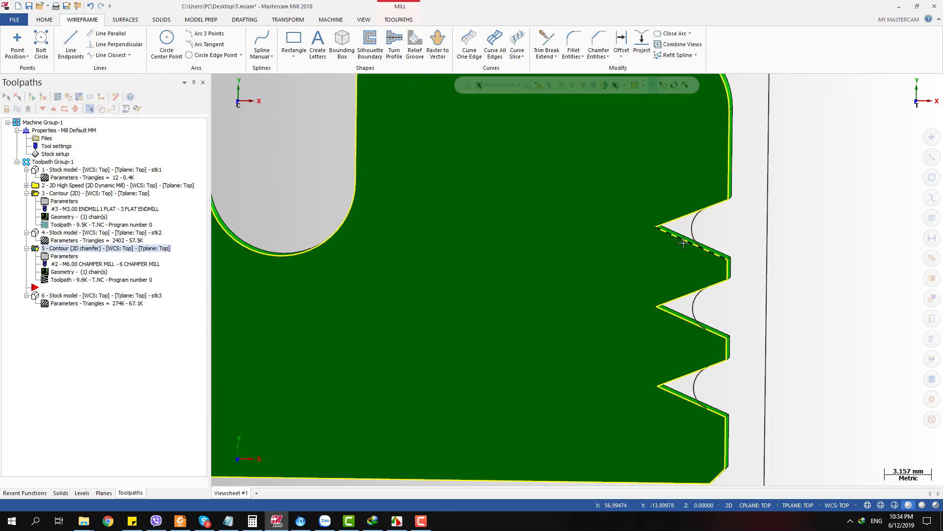
pyautogui.click(574, 44)
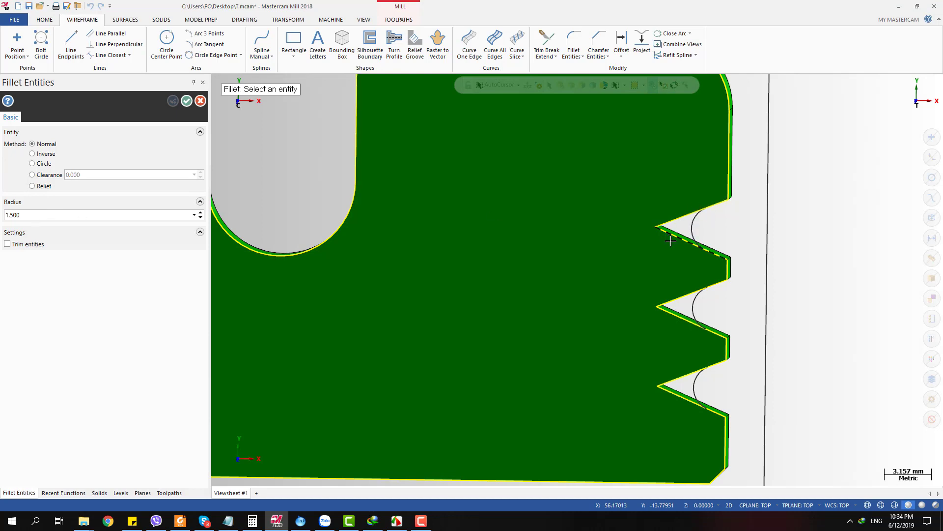
pyautogui.click(186, 100)
pyautogui.scroll(-4, 766, 189)
pyautogui.moveTo(792, 197); pyautogui.dragTo(775, 170, button='middle')
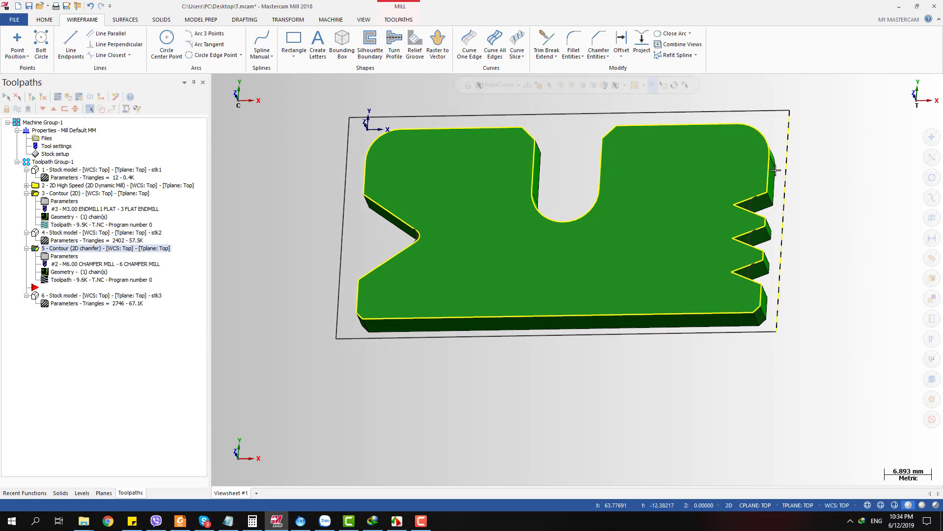
pyautogui.moveTo(619, 225)
pyautogui.mouseDown(button='middle')
pyautogui.moveTo(655, 235)
pyautogui.moveTo(651, 218)
pyautogui.mouseUp(button='middle')
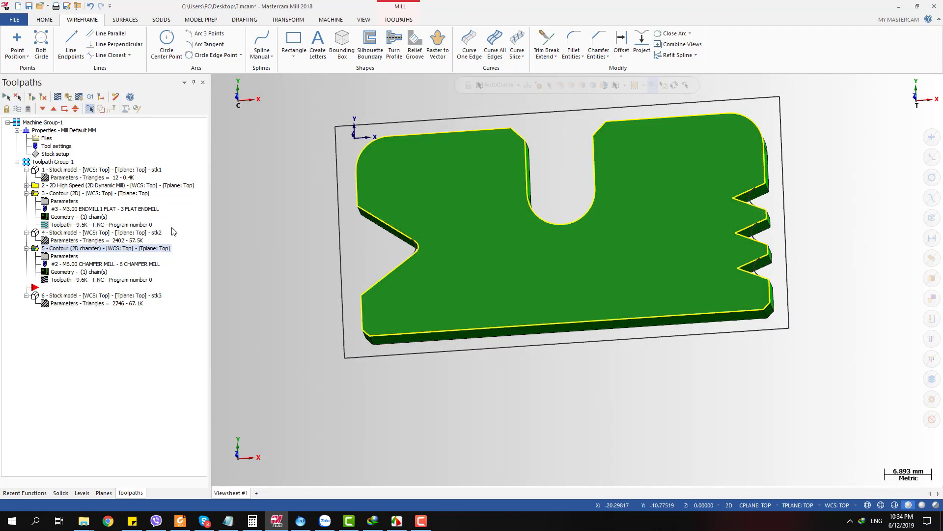
# Inspect the 6 mm chamfer mill's geometry in the 2D chamfer contour operation, checking its chamfer angle and tip diameter.
pyautogui.click(60, 256)
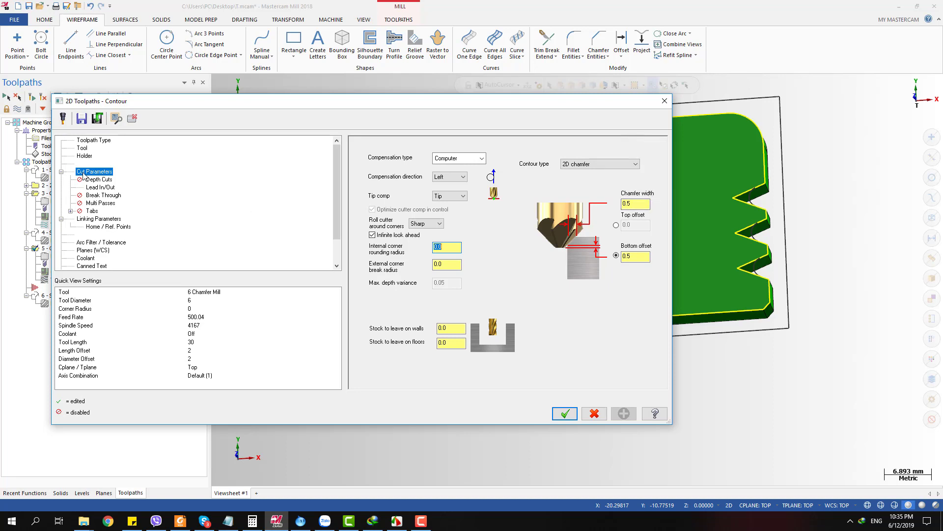
pyautogui.click(84, 148)
pyautogui.doubleClick(414, 179)
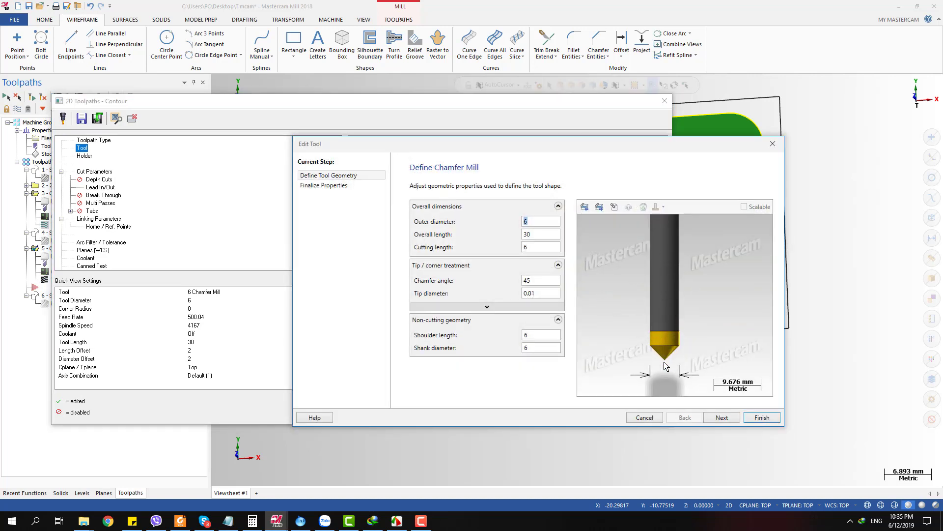
pyautogui.click(534, 282)
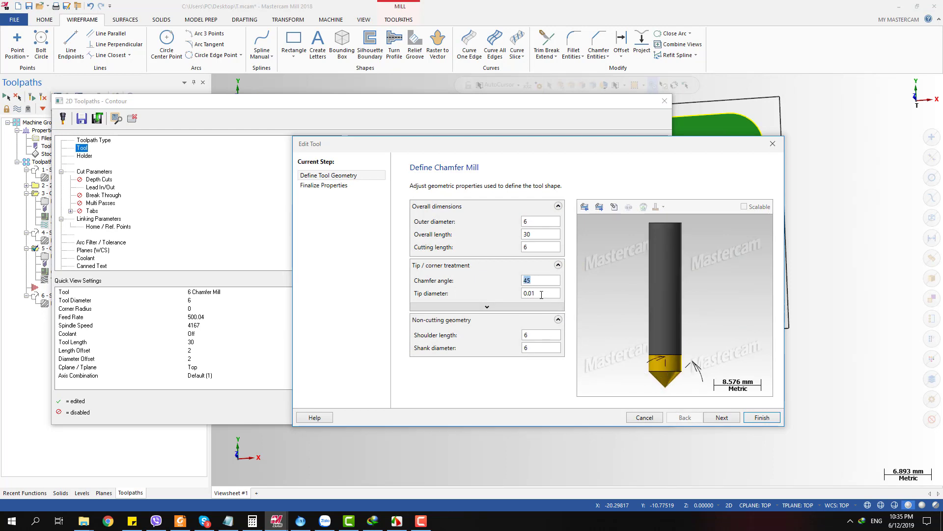
pyautogui.click(541, 294)
pyautogui.moveTo(531, 292); pyautogui.dragTo(539, 293)
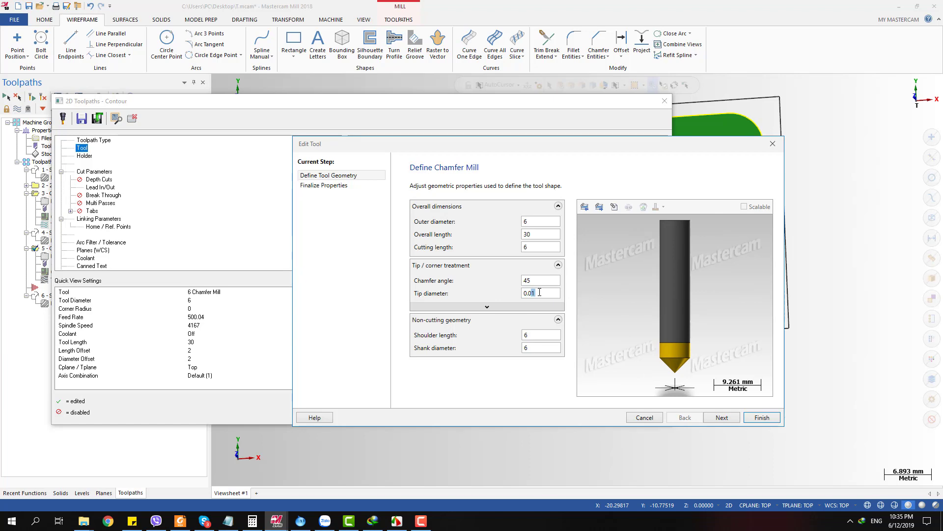
pyautogui.click(772, 145)
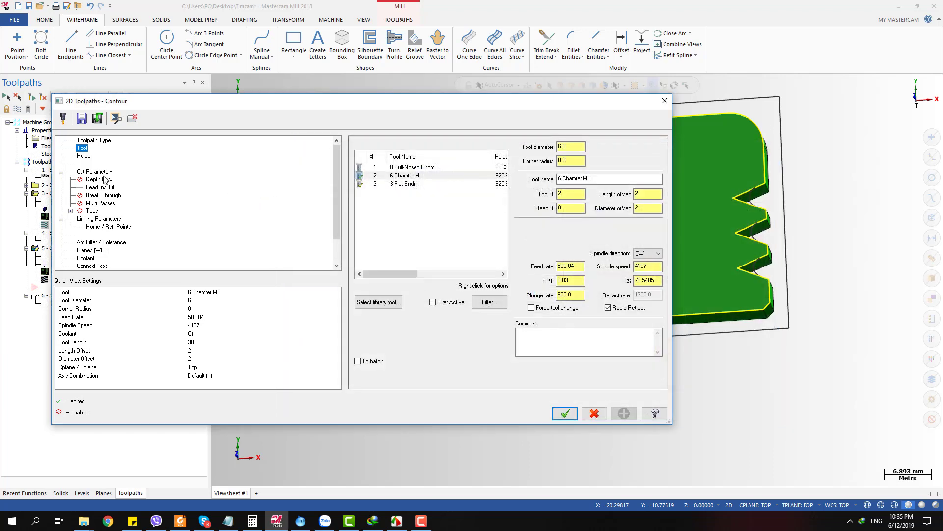
# Review the chamfer width and bottom offset in the 2D chamfer operation's cut parameters, leaving without saving changes.
pyautogui.click(94, 171)
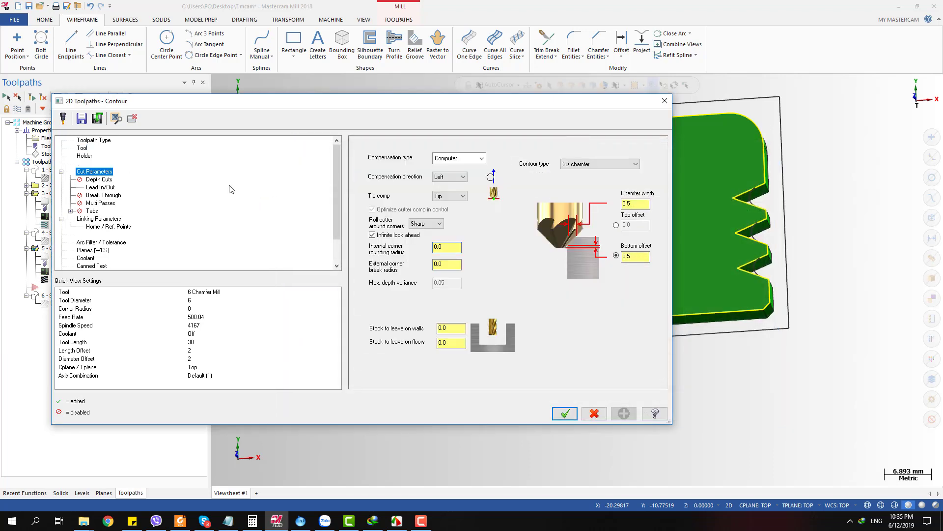
pyautogui.click(622, 204)
pyautogui.click(625, 257)
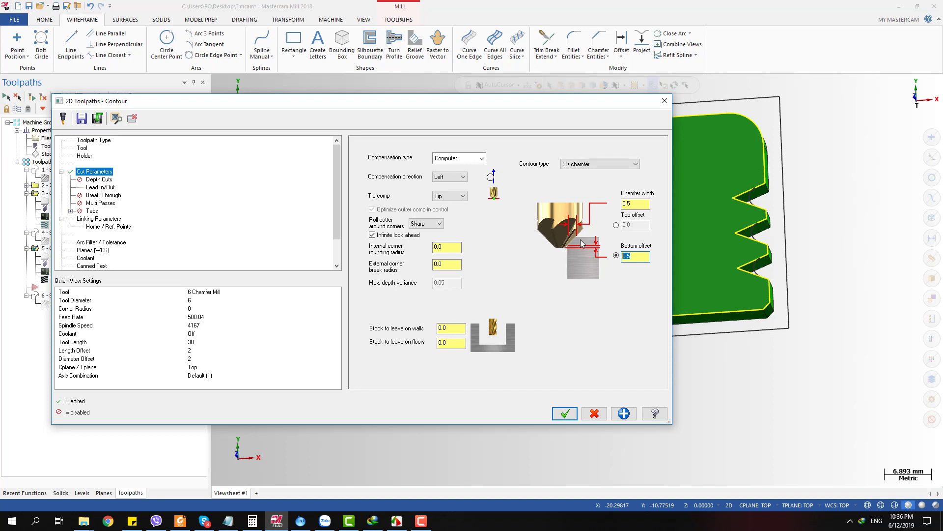
pyautogui.click(665, 101)
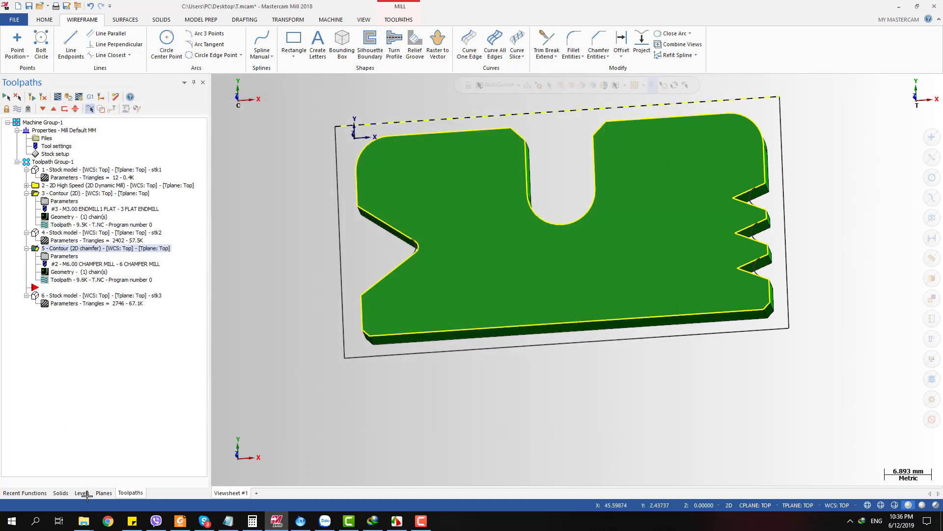
# Make the tool profile level visible and show the chamfer mill's tip in the top view.
pyautogui.click(82, 492)
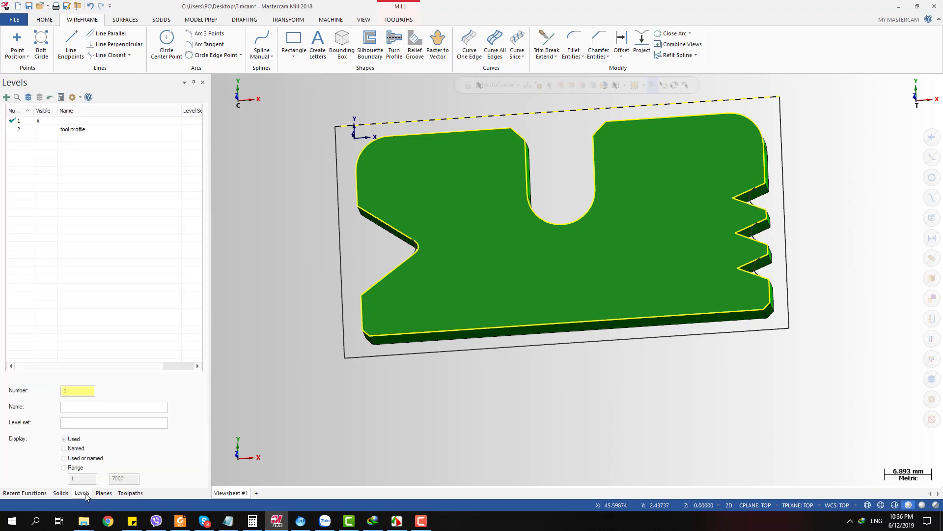
pyautogui.click(40, 129)
pyautogui.scroll(-3, 553, 428)
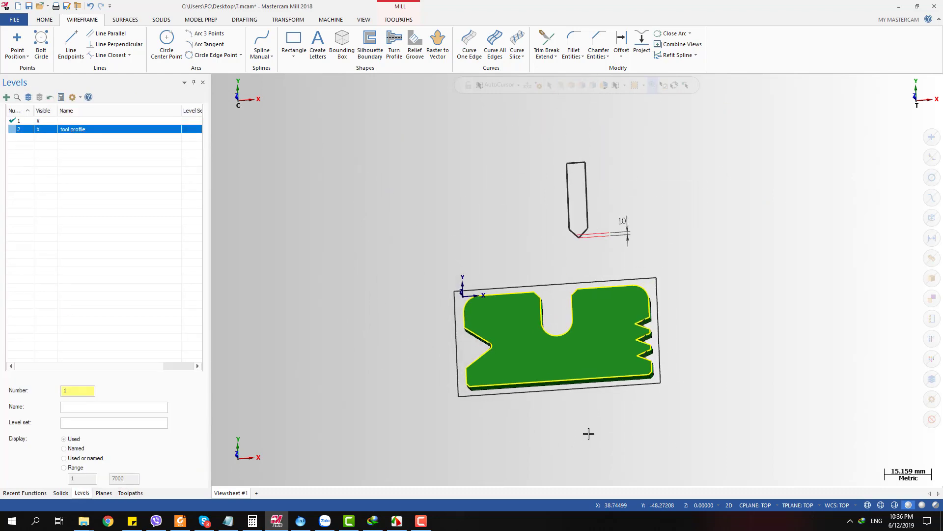
pyautogui.hotkey('alt', '1')
pyautogui.scroll(-2, 588, 434)
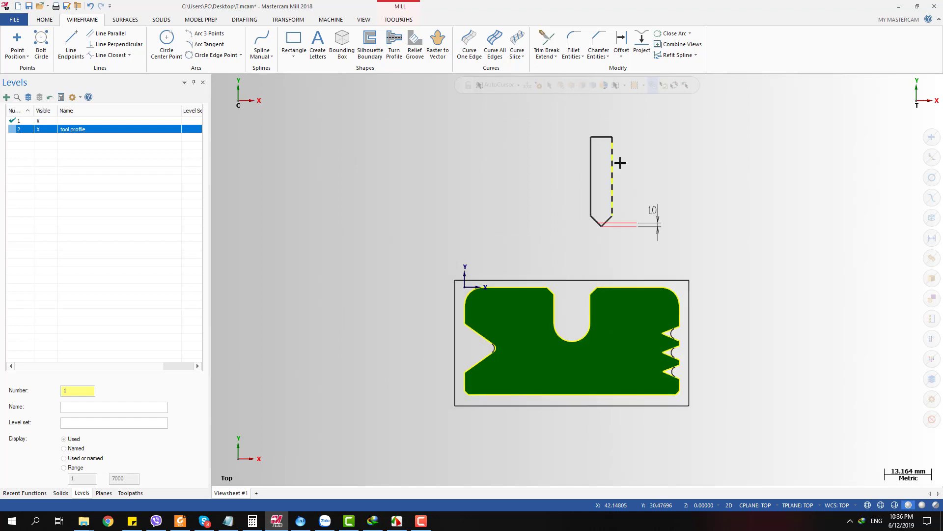
pyautogui.scroll(7, 623, 242)
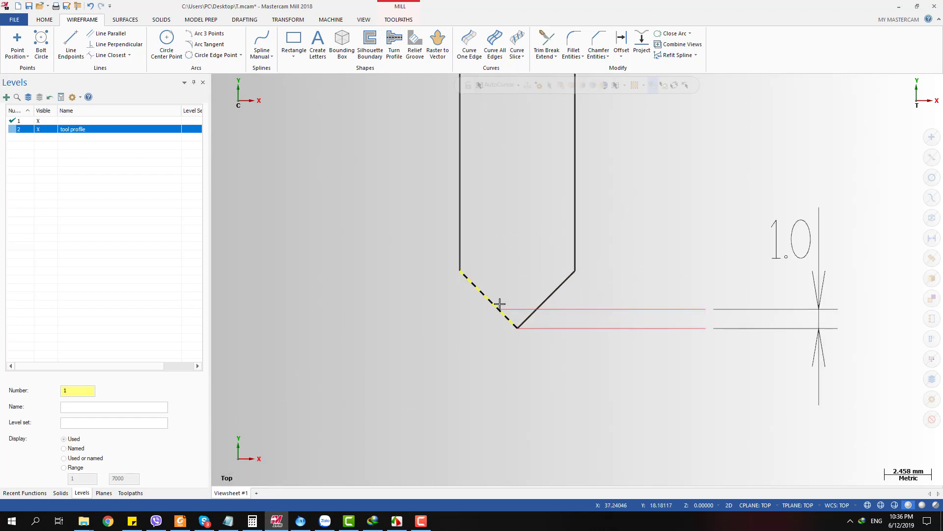
pyautogui.scroll(-1, 661, 342)
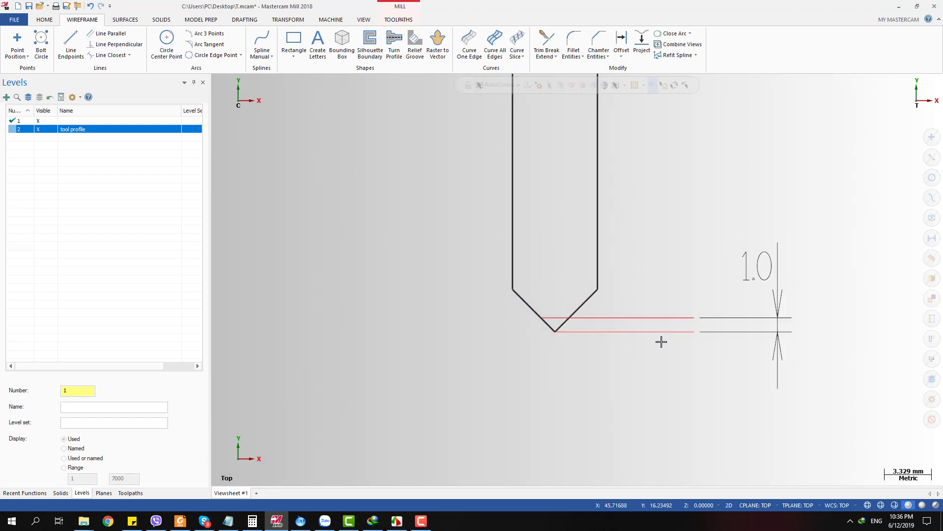
# Add a horizontal dimension between the two slanted tip edges of the tool profile where the upper red line crosses them.
pyautogui.press('d')
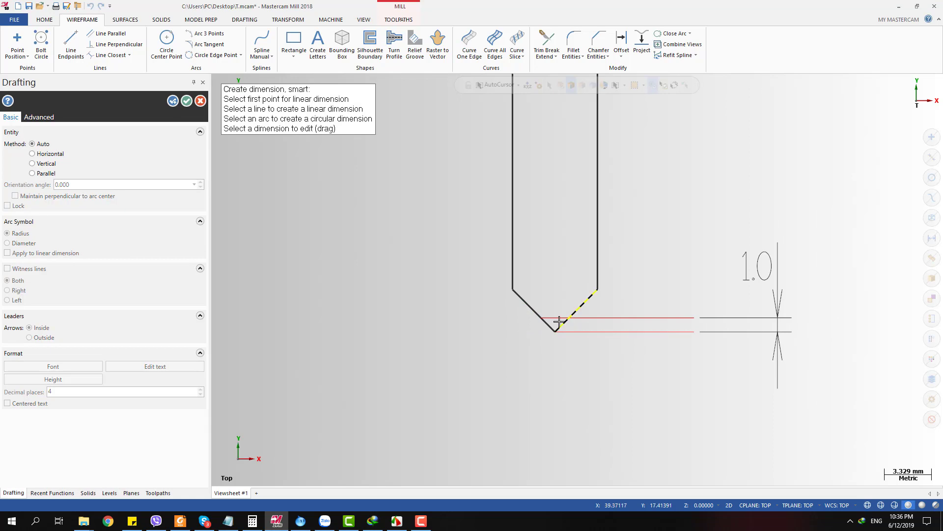
pyautogui.click(568, 318)
pyautogui.click(569, 318)
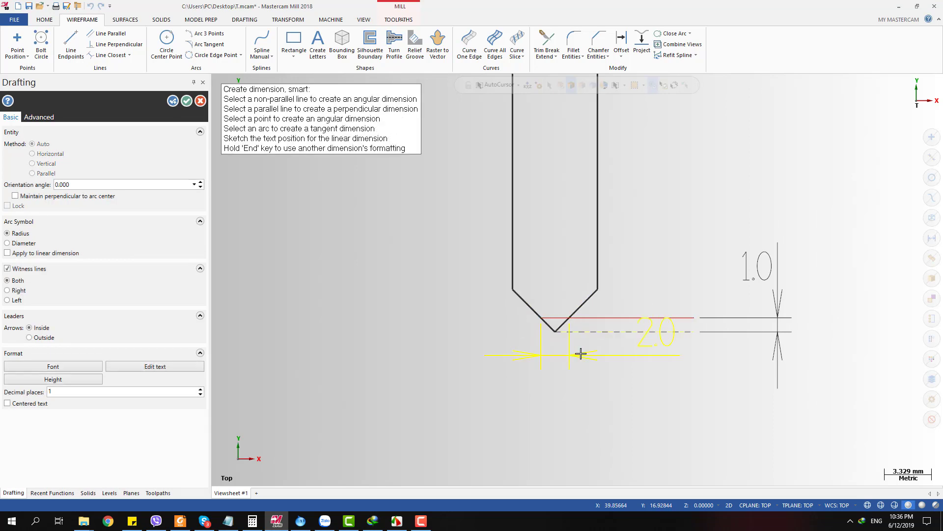
pyautogui.scroll(-3, 580, 364)
pyautogui.scroll(3, 558, 287)
pyautogui.click(558, 295)
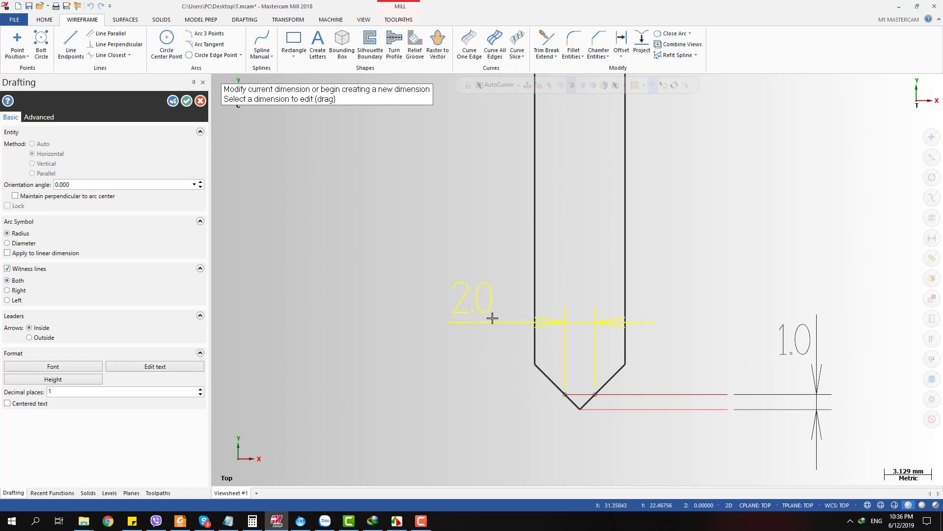
pyautogui.scroll(-2, 530, 307)
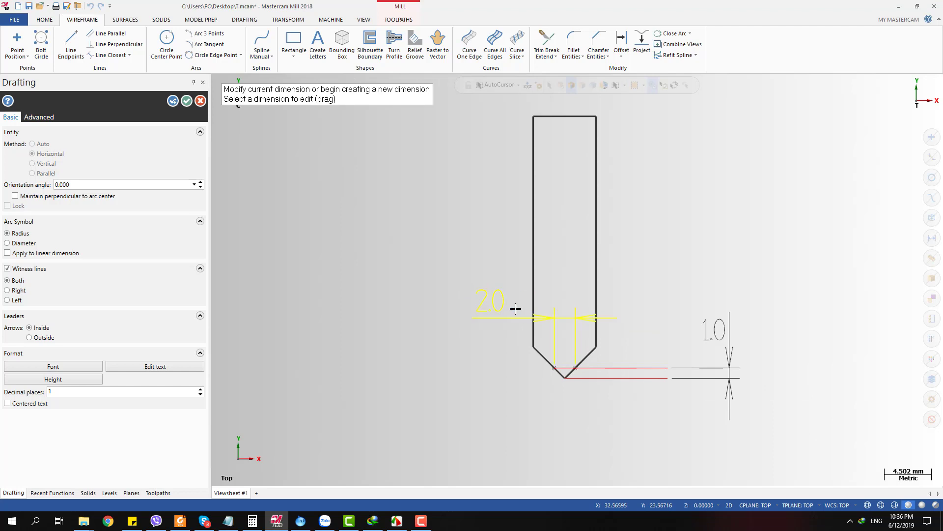
pyautogui.click(188, 104)
# Examine the width and height dimensions at the chamfer mill profile's tip in relation to the part.
pyautogui.scroll(-2, 609, 332)
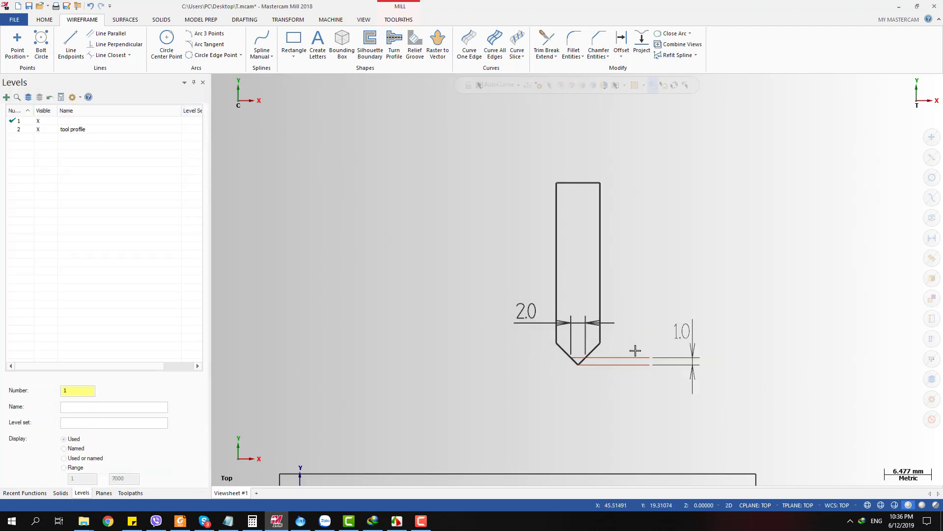
pyautogui.moveTo(636, 350); pyautogui.dragTo(637, 274, button='middle')
pyautogui.scroll(-1, 558, 323)
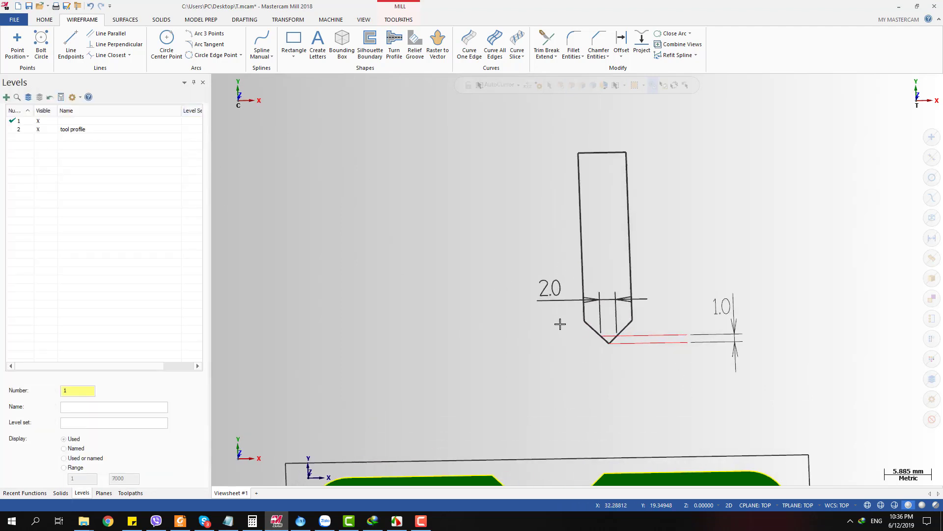
pyautogui.scroll(3, 533, 272)
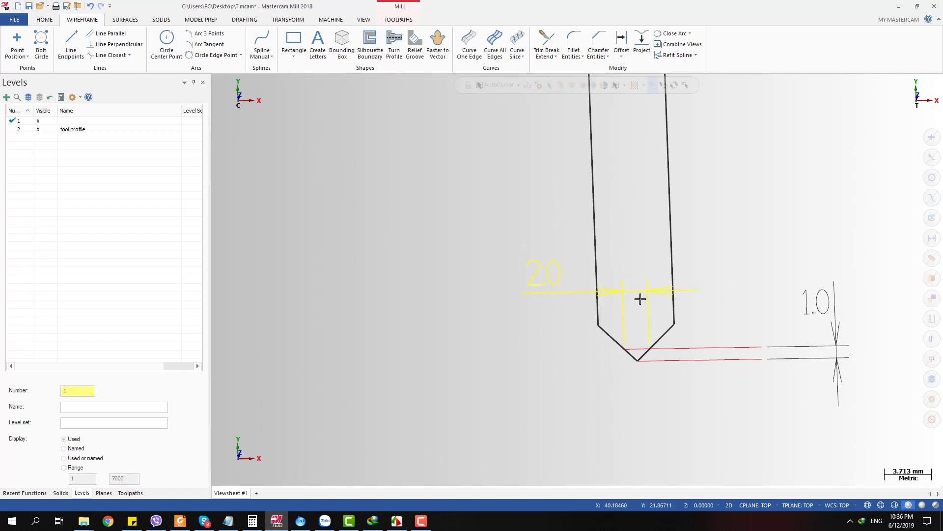
pyautogui.scroll(-3, 685, 251)
pyautogui.scroll(-5, 692, 255)
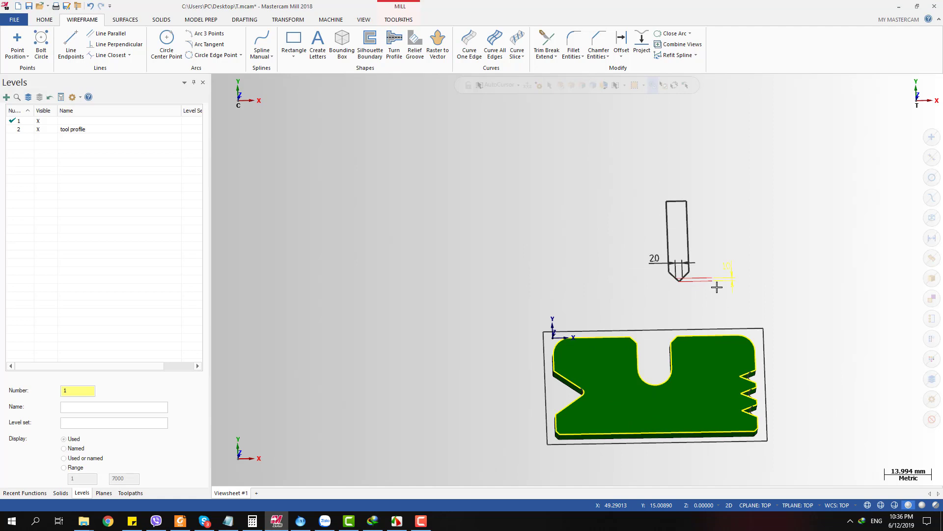
pyautogui.scroll(4, 717, 287)
pyautogui.scroll(-4, 717, 288)
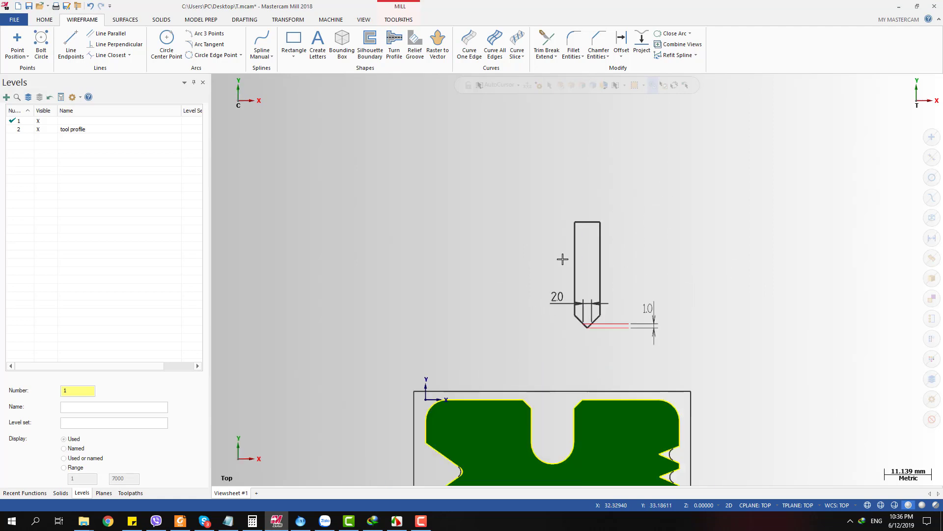
# Offset copies of the fillet arcs in the upper and middle small notches by 0.5 mm toward the notch tips.
pyautogui.scroll(6, 602, 286)
pyautogui.scroll(2, 585, 259)
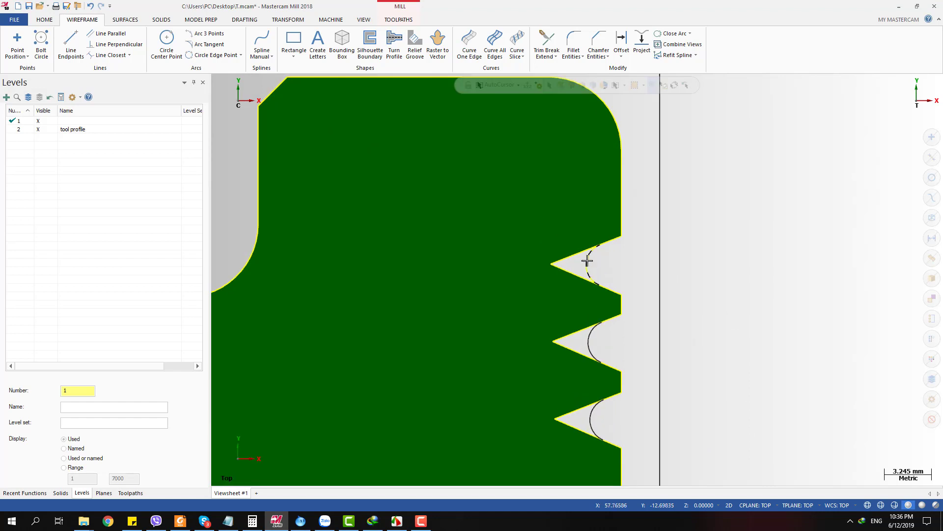
pyautogui.moveTo(611, 276)
pyautogui.mouseDown(button='middle')
pyautogui.moveTo(624, 264)
pyautogui.moveTo(623, 275)
pyautogui.mouseUp(button='middle')
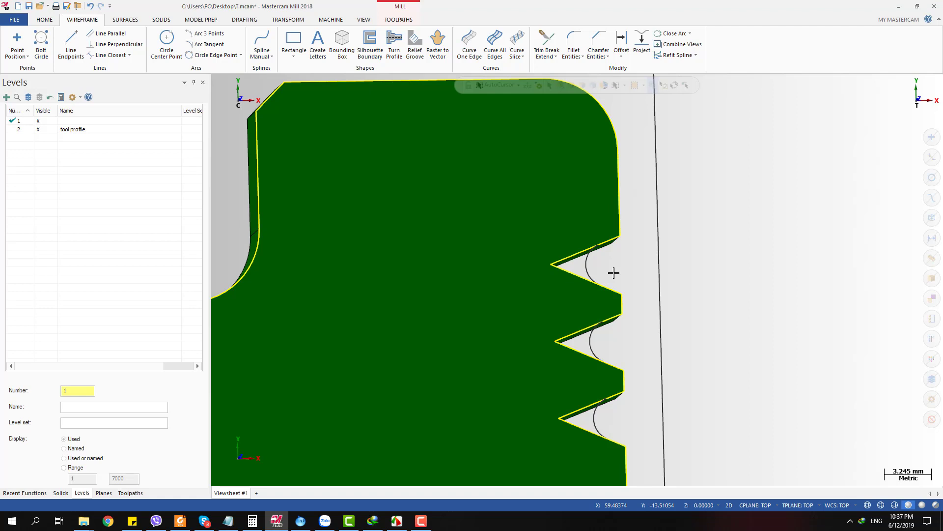
pyautogui.write('o')
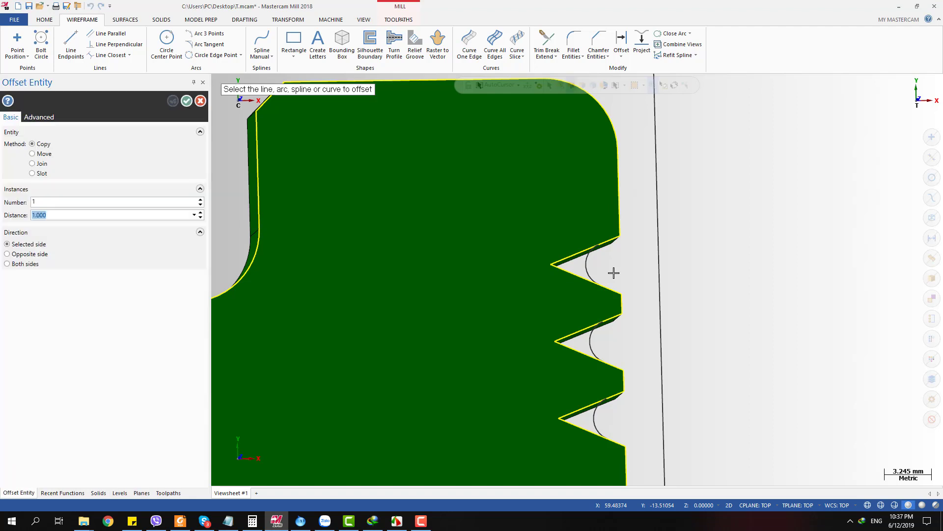
pyautogui.write('0.5')
pyautogui.press('Return')
pyautogui.scroll(3, 615, 275)
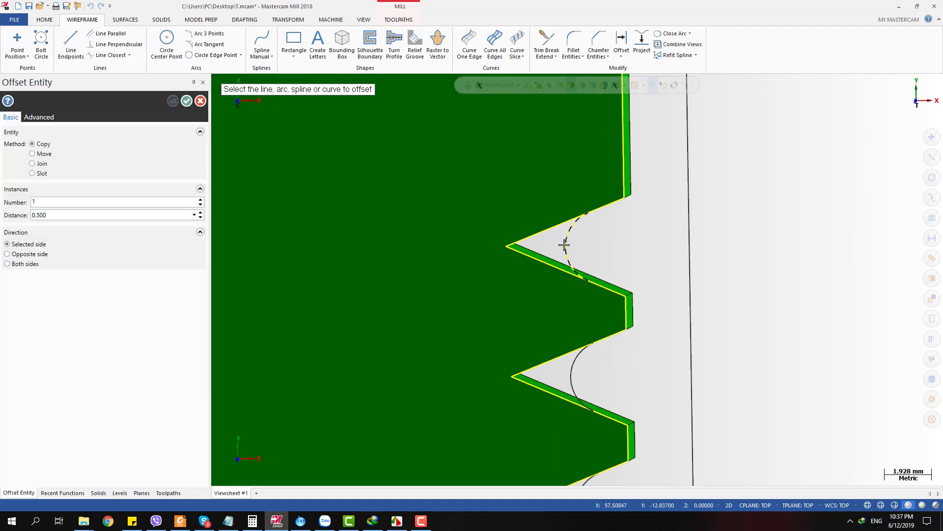
pyautogui.click(564, 244)
pyautogui.click(553, 244)
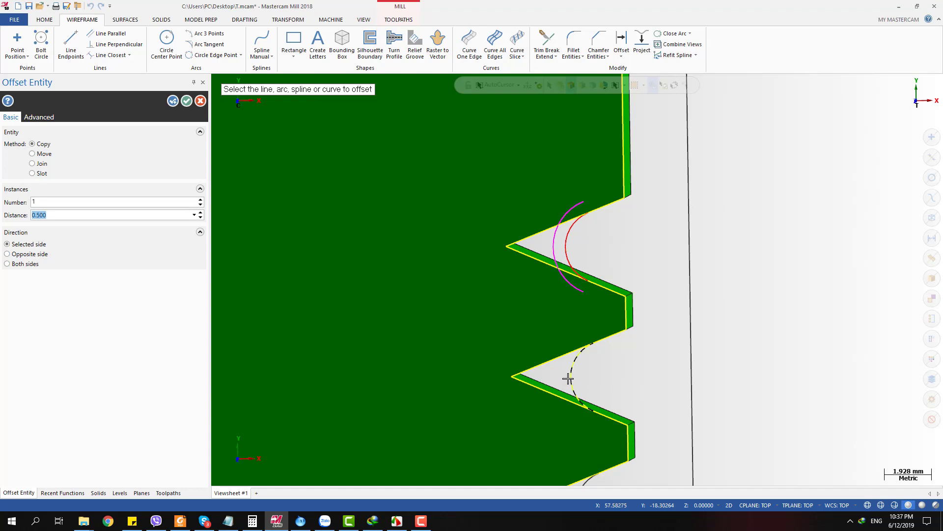
pyautogui.click(568, 378)
pyautogui.click(558, 375)
pyautogui.scroll(-2, 596, 316)
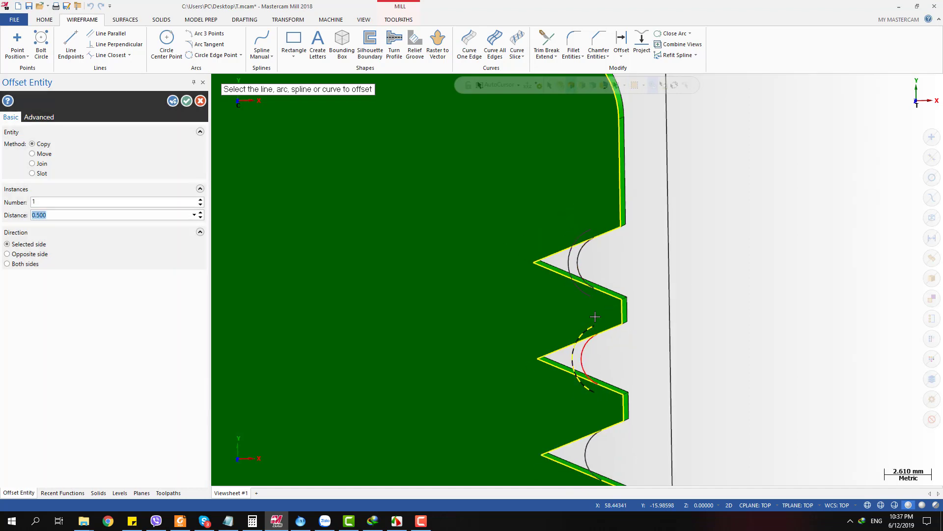
pyautogui.click(196, 101)
# Analyze the offset arc in the uppermost small notch, checking its radius and diameter.
pyautogui.scroll(3, 543, 246)
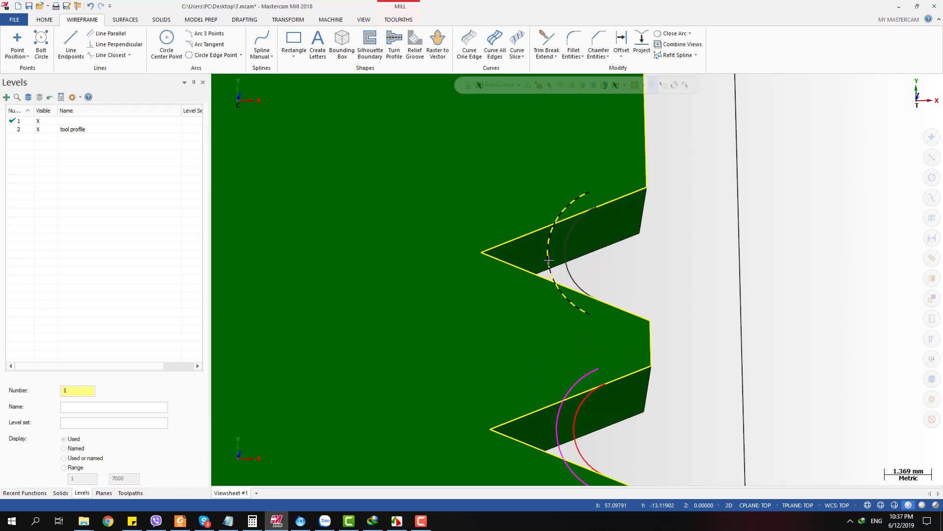
pyautogui.scroll(-2, 551, 256)
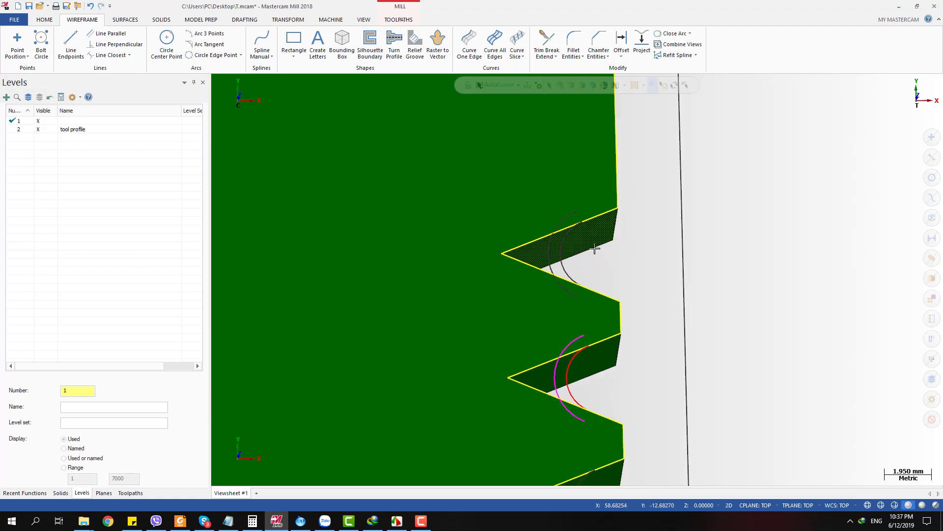
pyautogui.scroll(-2, 616, 253)
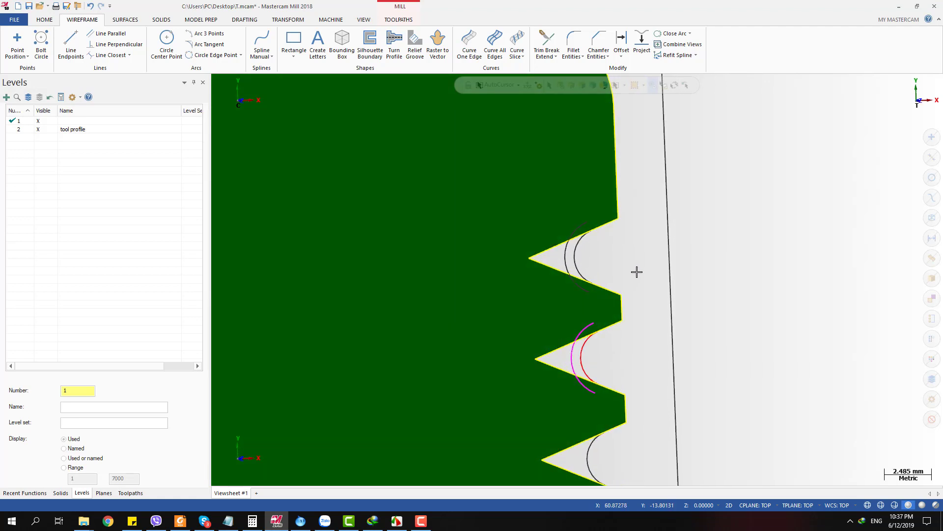
pyautogui.press('F4')
pyautogui.scroll(2, 754, 292)
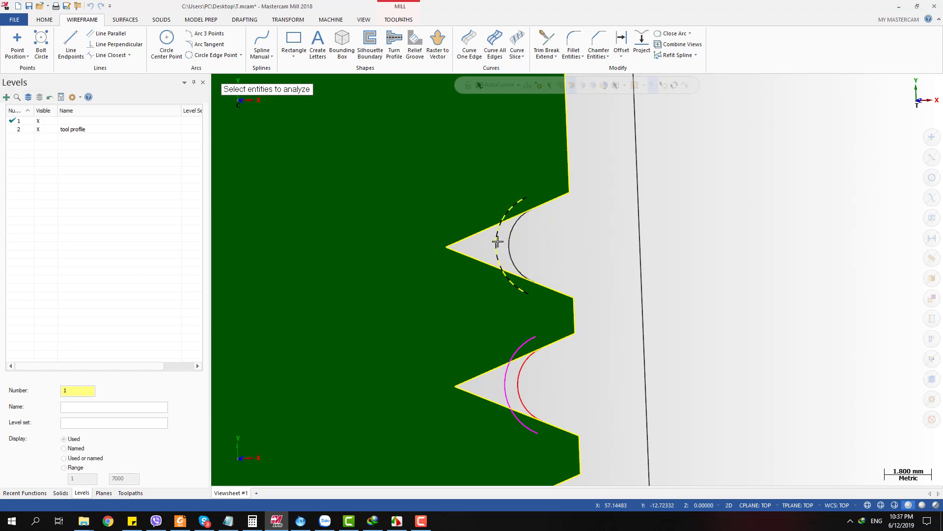
pyautogui.click(495, 245)
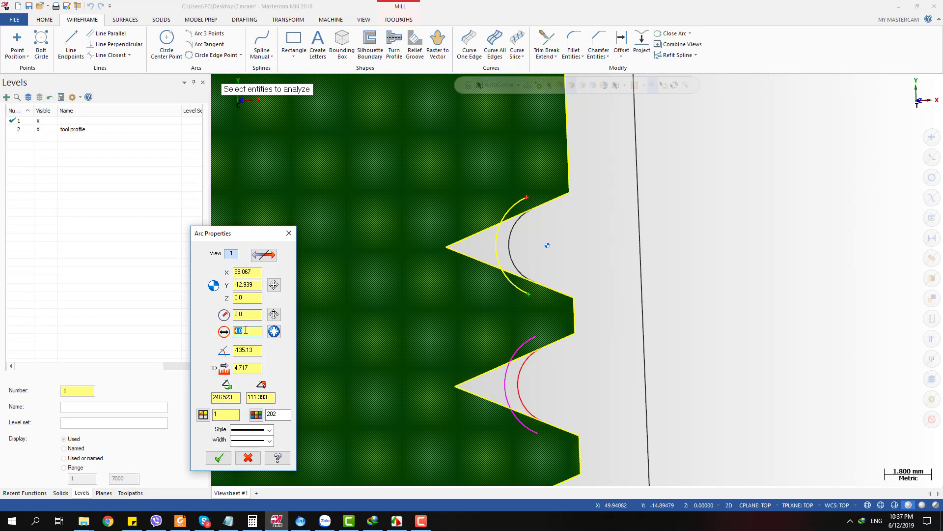
pyautogui.doubleClick(237, 313)
pyautogui.moveTo(249, 314); pyautogui.dragTo(236, 315)
pyautogui.click(289, 233)
# Return to the list of toolpath operations with all three small notches in view.
pyautogui.scroll(-2, 621, 235)
pyautogui.scroll(-2, 657, 235)
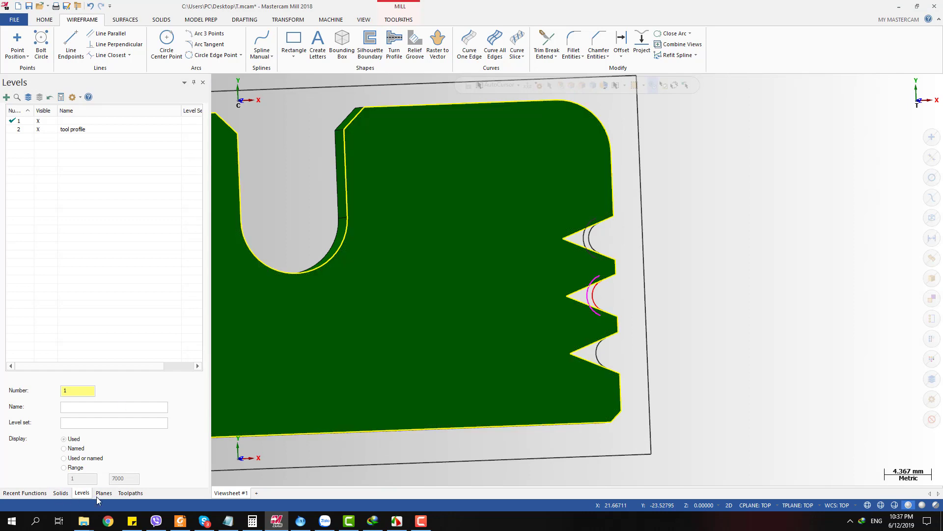
pyautogui.click(127, 495)
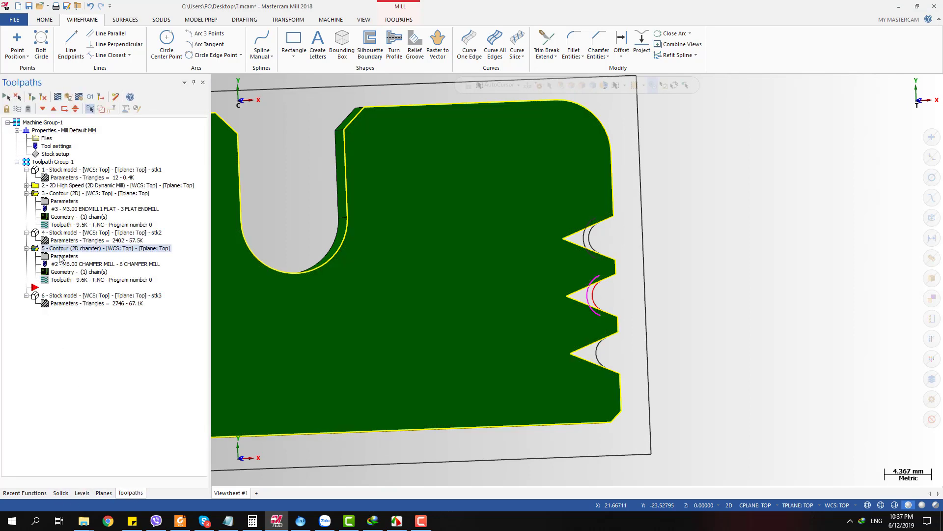
# Check the chamfer width in the 2D chamfer contour operation's cut parameters without changing it.
pyautogui.click(60, 257)
pyautogui.click(639, 203)
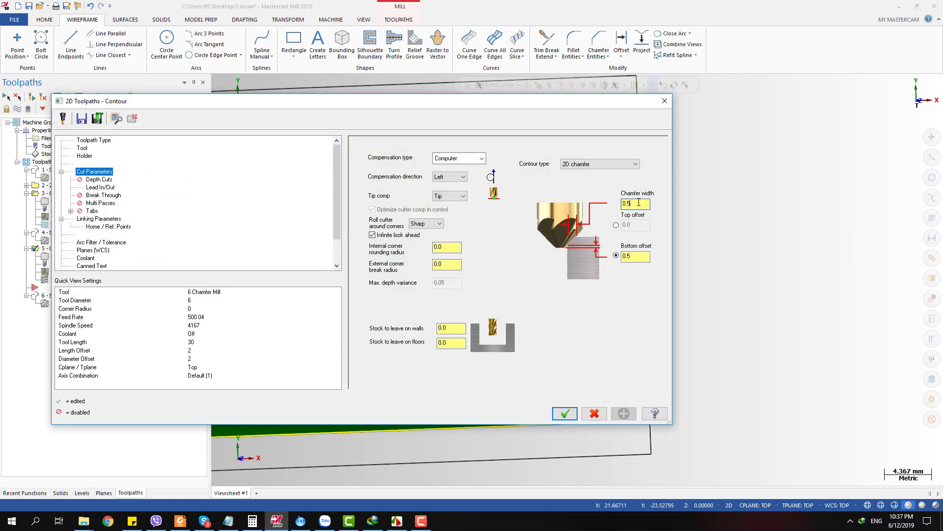
pyautogui.click(665, 100)
# Analyze the offset arc in the uppermost small notch to read its radius and diameter.
pyautogui.scroll(5, 554, 245)
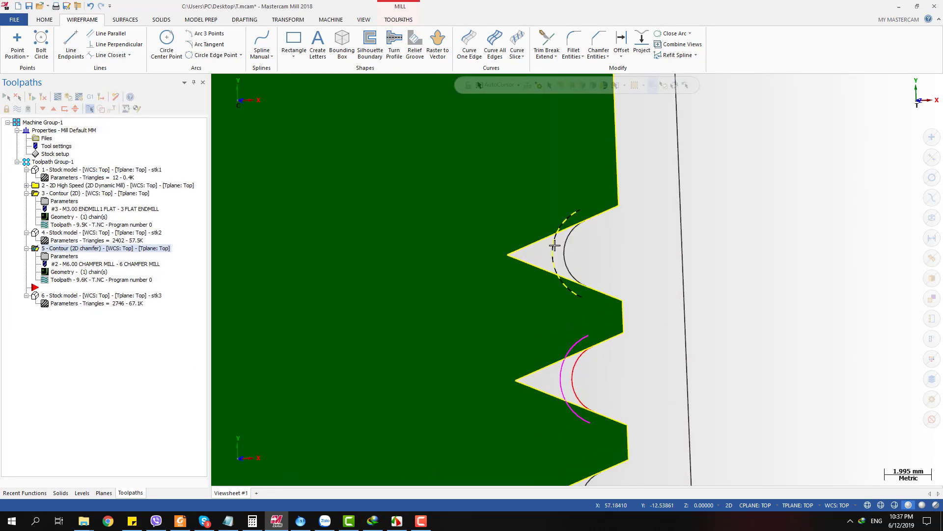
pyautogui.press('F4')
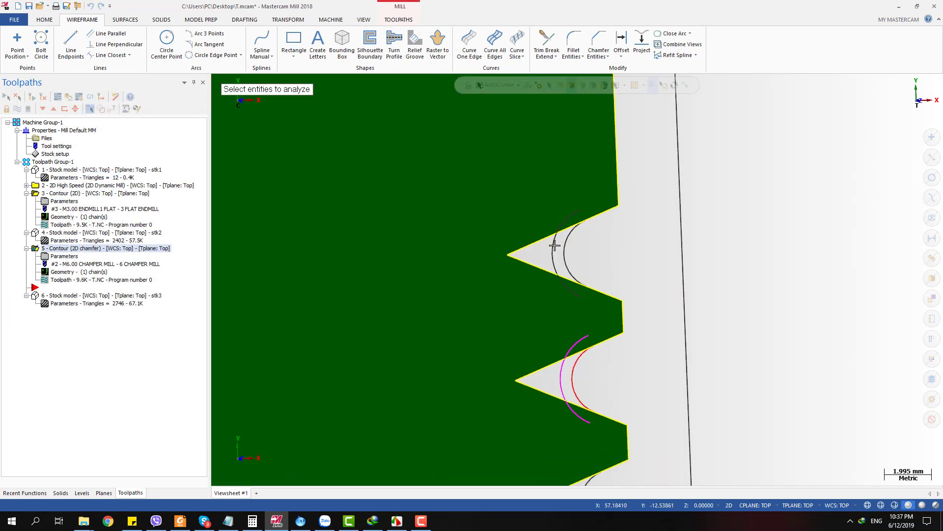
pyautogui.click(552, 249)
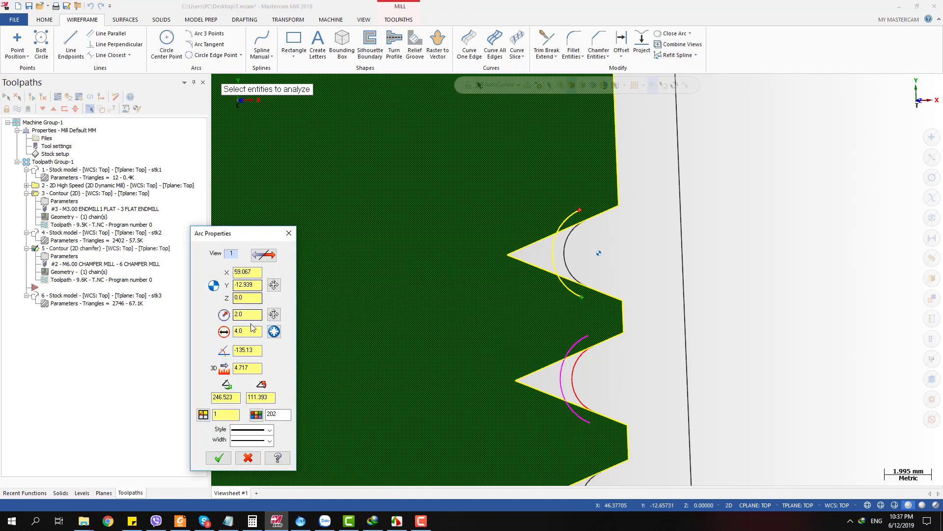
pyautogui.click(289, 233)
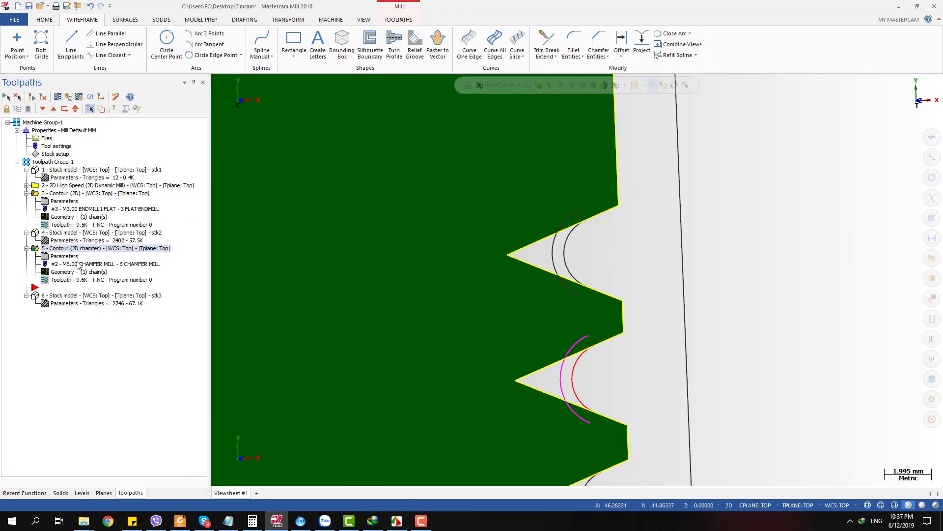
# Examine the width dimension at the chamfer mill profile's tip in relation to the notch arcs on the part.
pyautogui.scroll(-6, 721, 396)
pyautogui.scroll(1, 495, 147)
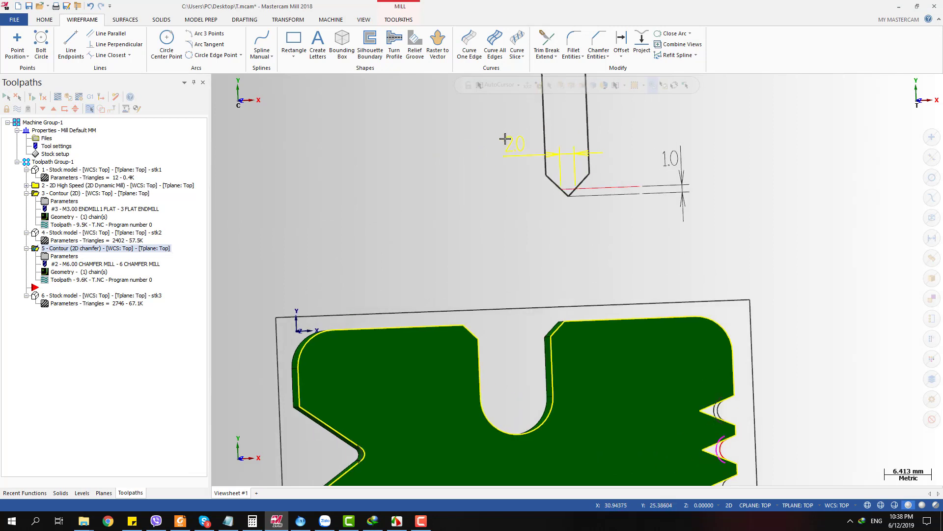
pyautogui.scroll(-1, 563, 159)
pyautogui.scroll(1, 532, 164)
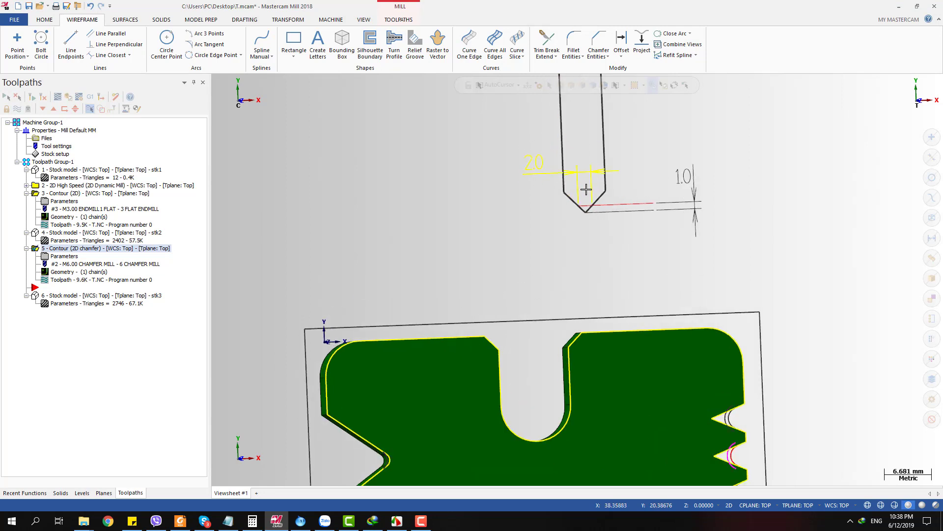
pyautogui.scroll(1, 584, 191)
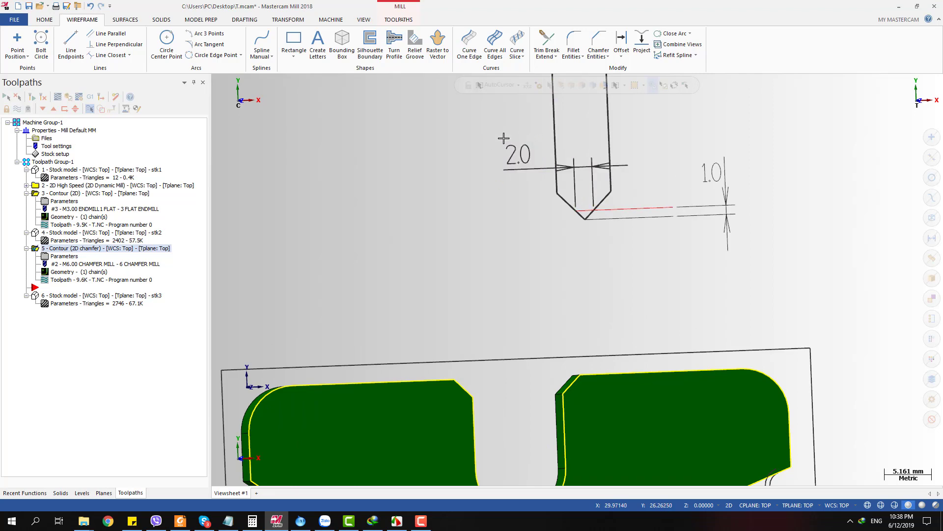
pyautogui.scroll(-2, 486, 165)
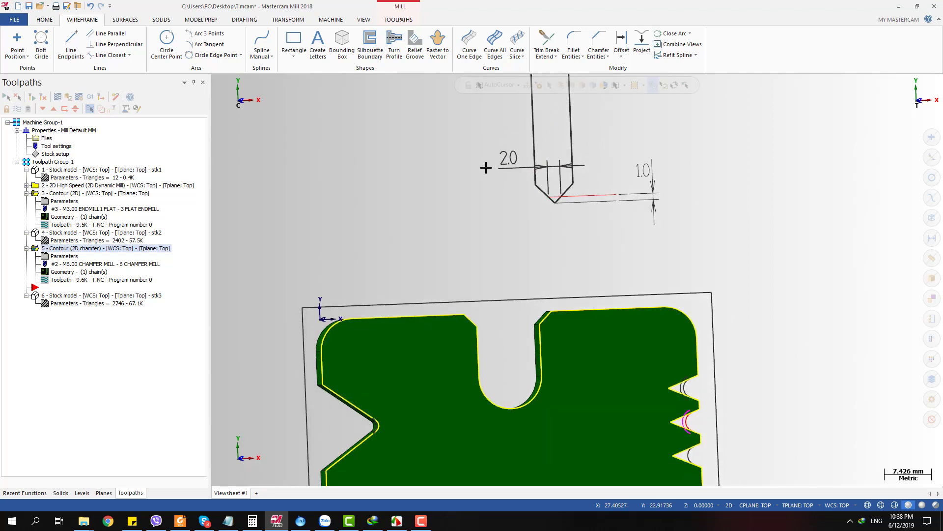
pyautogui.scroll(1, 612, 292)
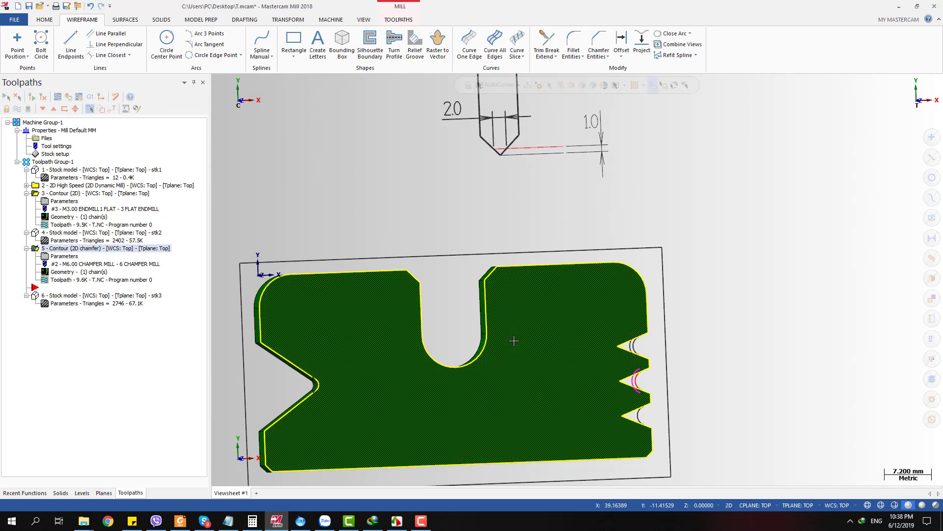
# Add a radius dimension to the offset arc in the uppermost small notch, placing its text outside the stock boundary.
pyautogui.press('d')
pyautogui.scroll(5, 616, 364)
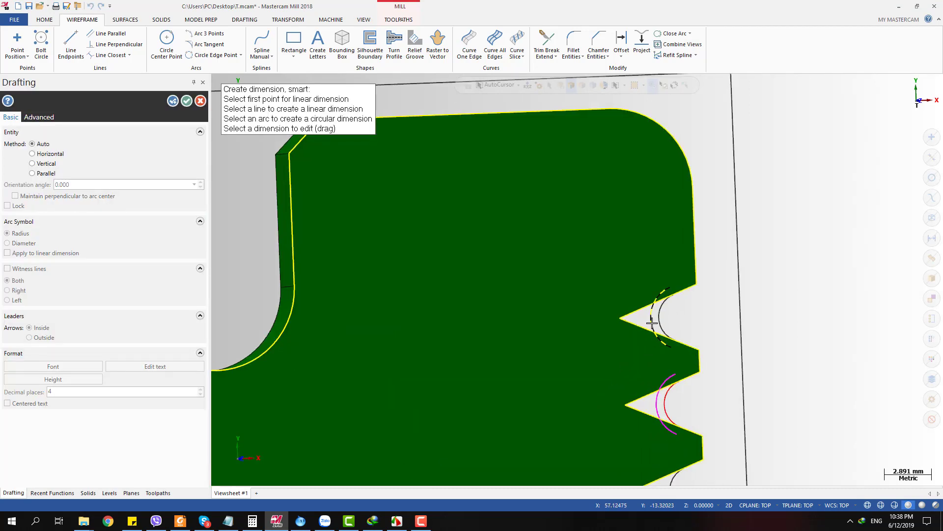
pyautogui.click(653, 322)
pyautogui.scroll(-4, 678, 329)
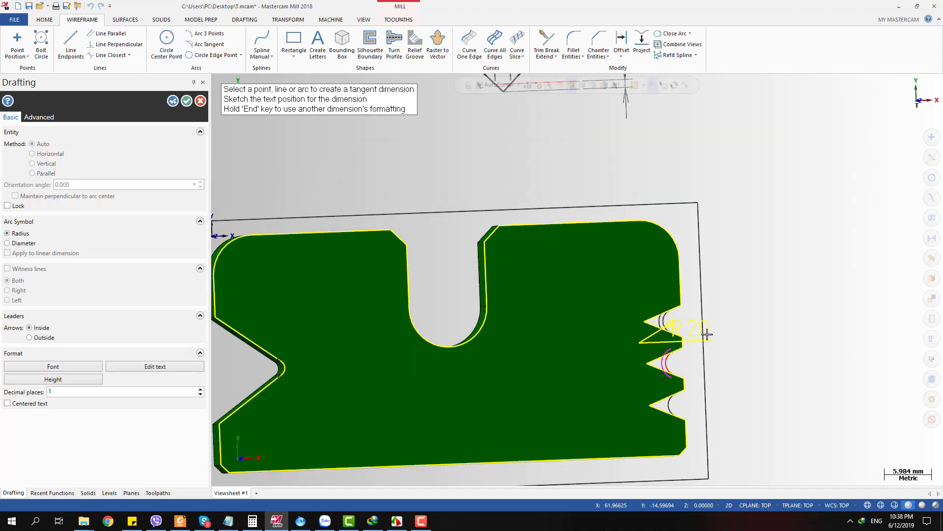
pyautogui.click(782, 321)
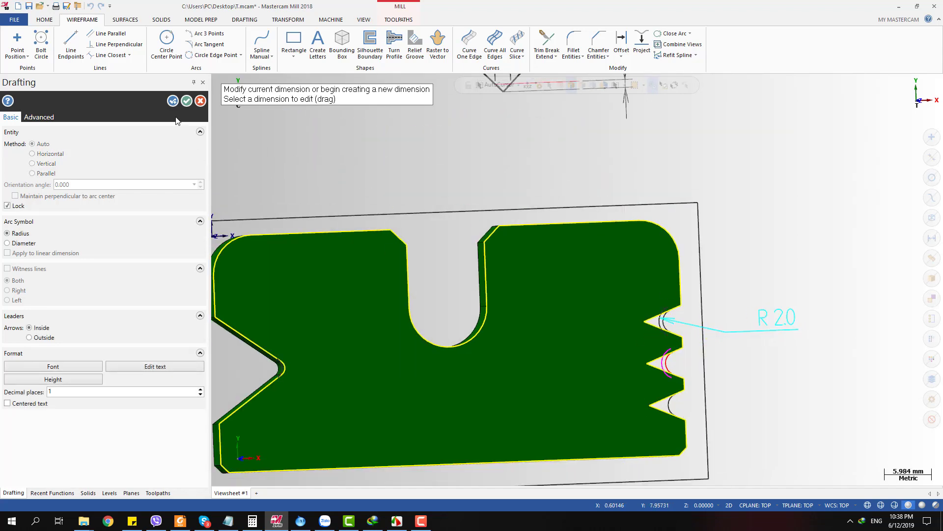
pyautogui.click(187, 101)
# Set the internal corner rounding radius of the 2D chamfer contour operation to 1.
pyautogui.scroll(1, 761, 322)
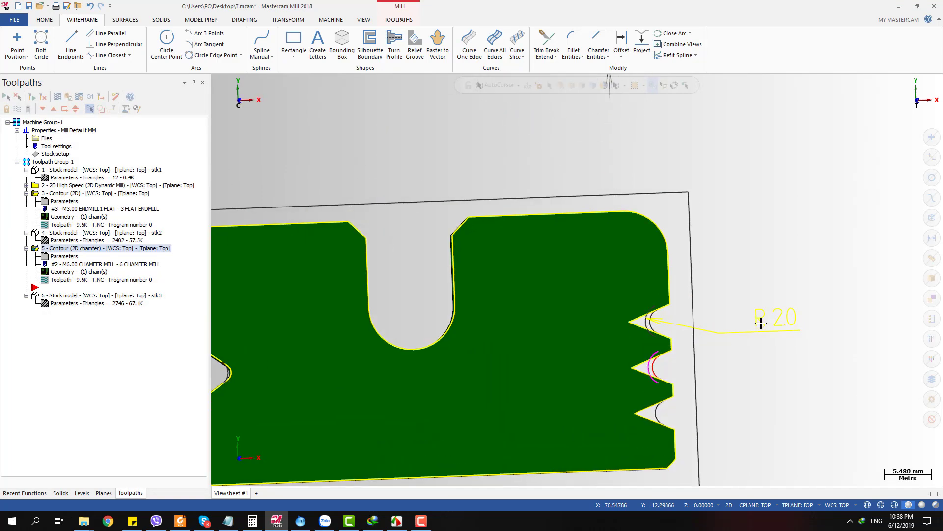
pyautogui.scroll(-3, 762, 353)
pyautogui.scroll(1, 630, 240)
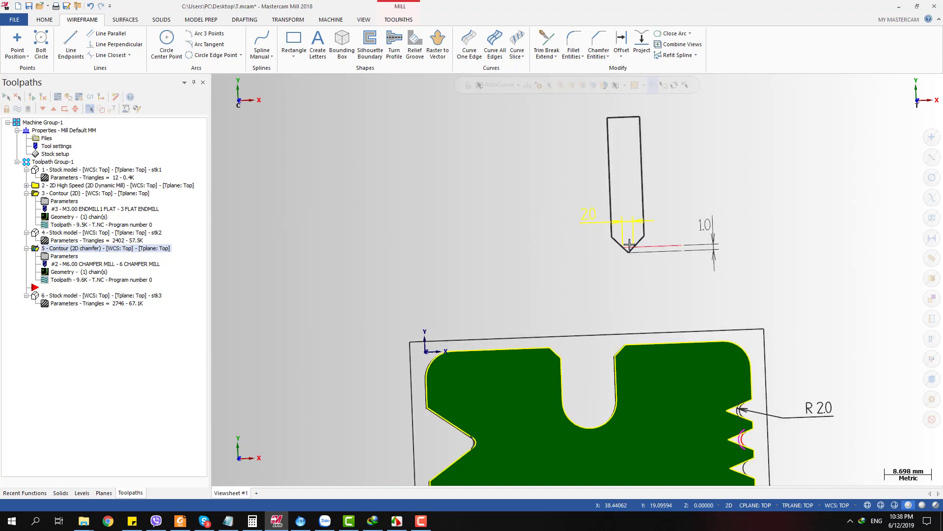
pyautogui.scroll(-2, 627, 241)
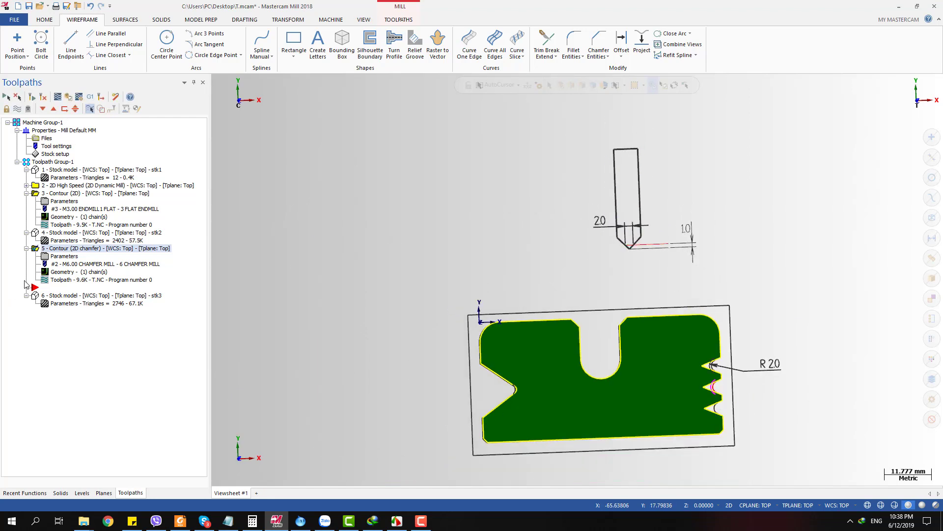
pyautogui.click(71, 255)
pyautogui.moveTo(456, 249); pyautogui.dragTo(420, 247)
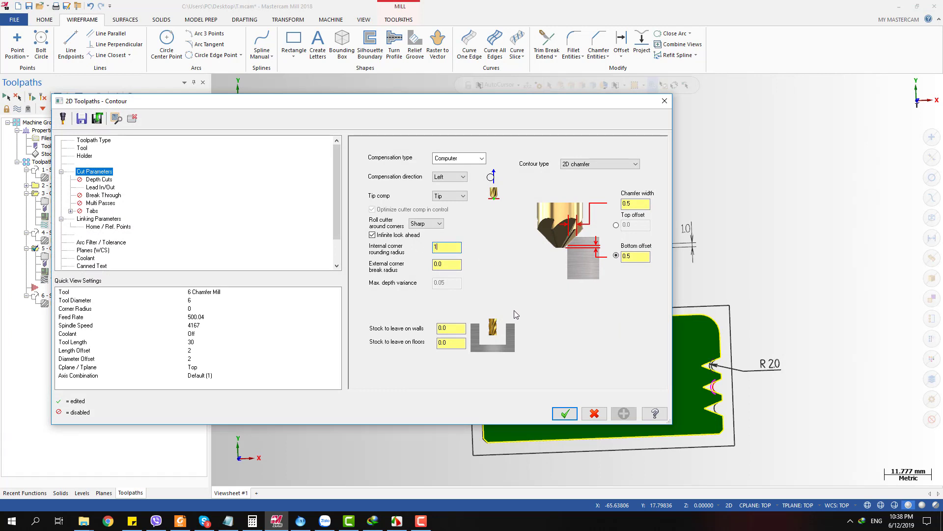
pyautogui.click(560, 413)
pyautogui.click(564, 414)
# Recheck the 2D chamfer operation's internal corner rounding radius and regenerate its toolpath.
pyautogui.scroll(3, 726, 354)
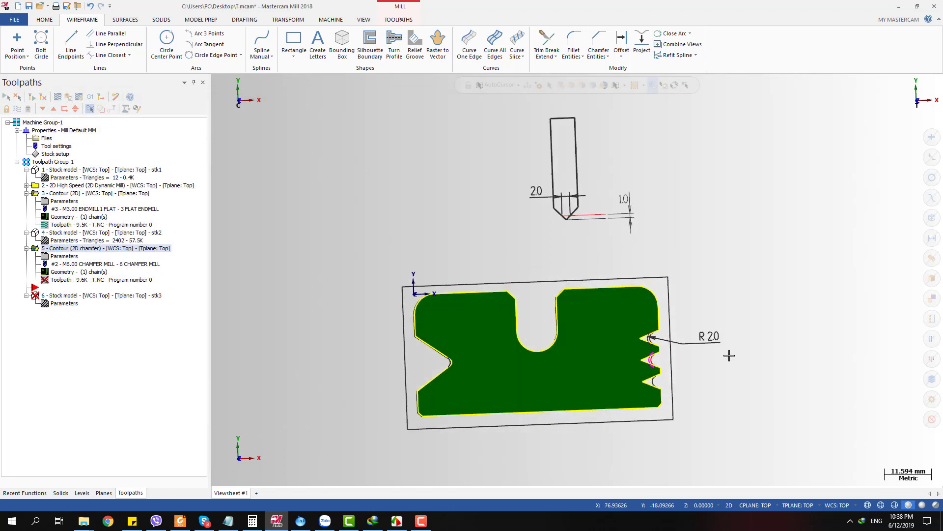
pyautogui.scroll(-4, 754, 272)
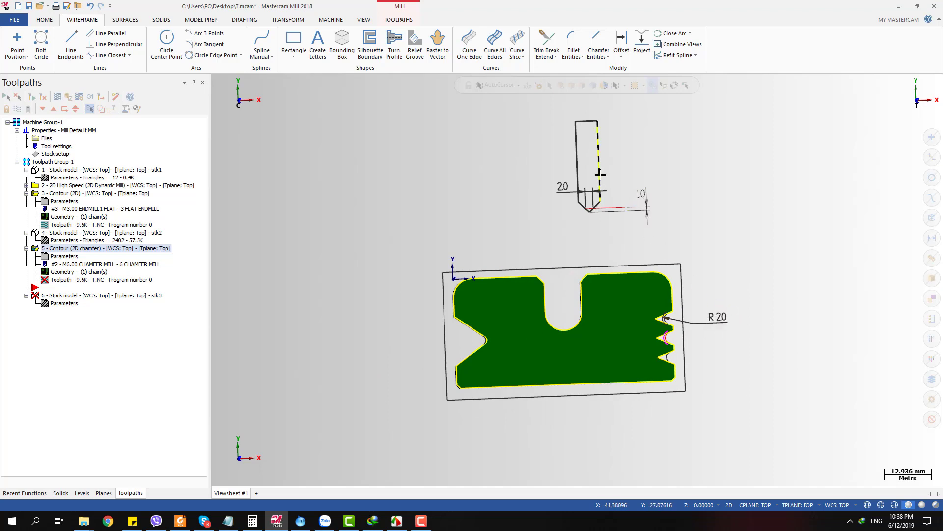
pyautogui.scroll(1, 602, 182)
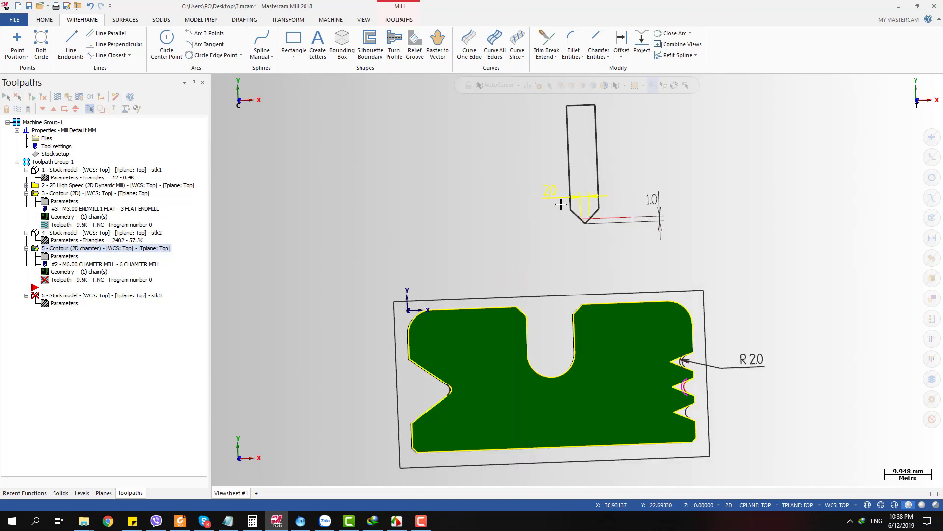
pyautogui.click(64, 256)
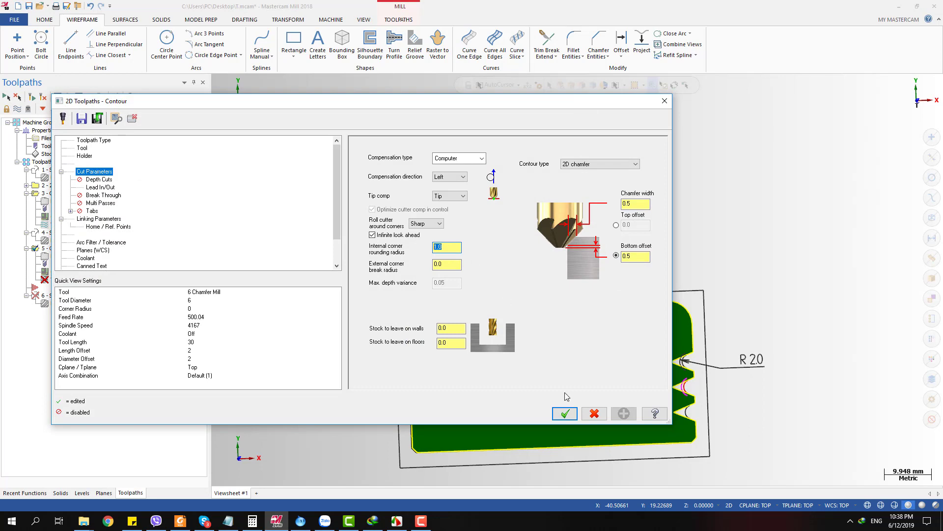
pyautogui.click(565, 413)
pyautogui.click(32, 97)
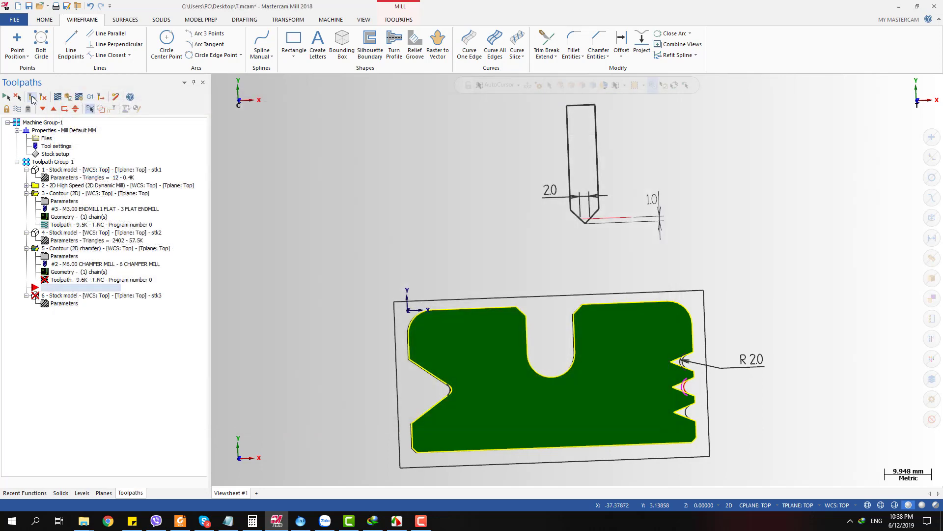
# Backplot the regenerated chamfer toolpath and examine its path around the uppermost small notch and the whole contour.
pyautogui.scroll(3, 669, 336)
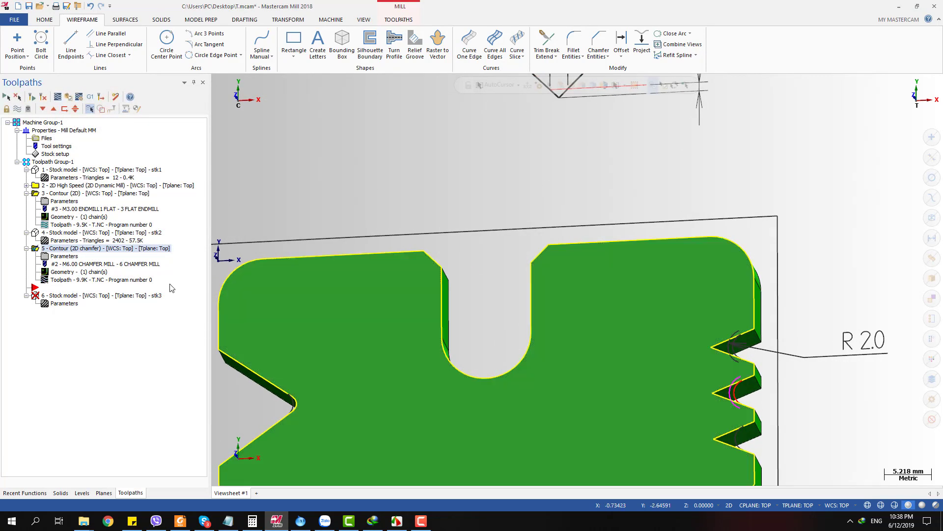
pyautogui.click(64, 279)
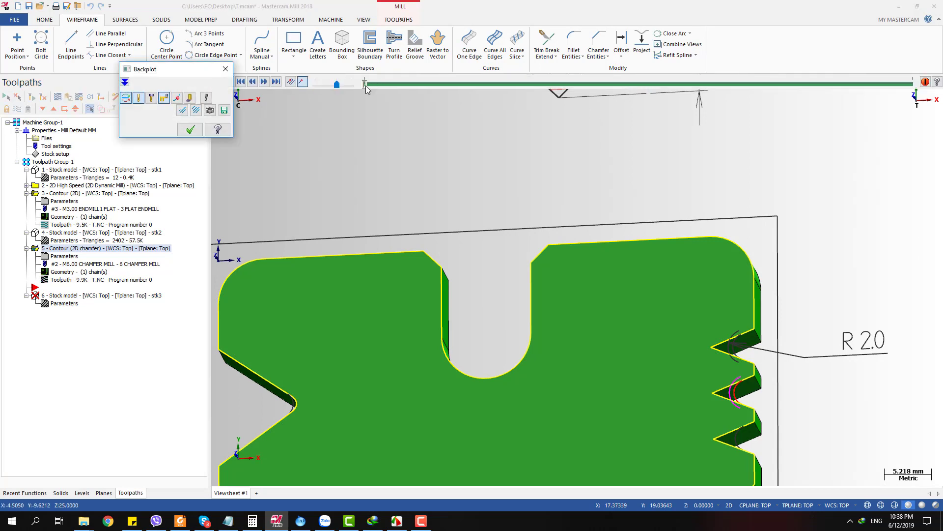
pyautogui.scroll(6, 717, 358)
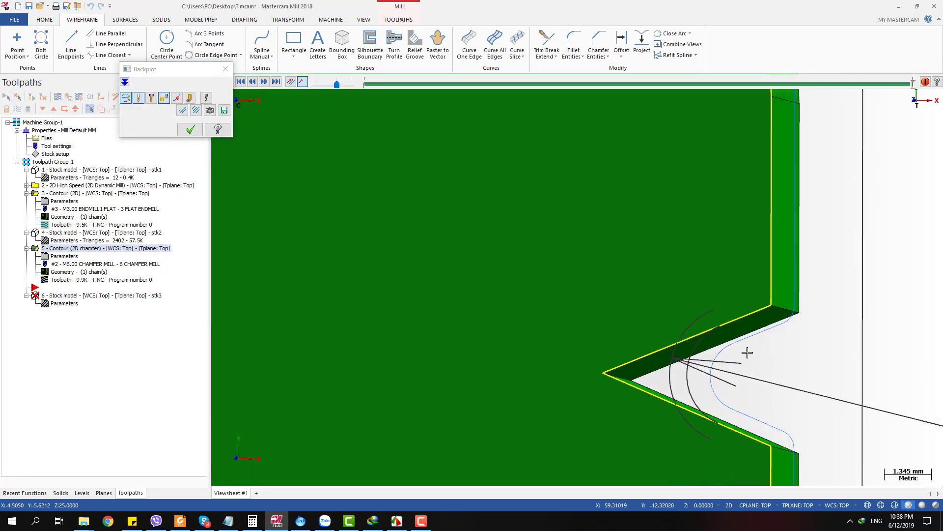
pyautogui.scroll(-1, 737, 351)
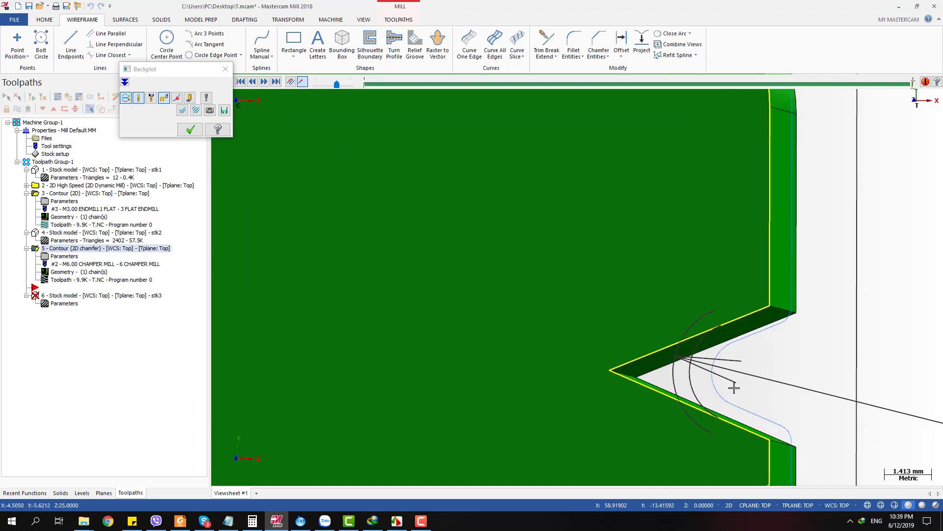
pyautogui.scroll(-7, 742, 313)
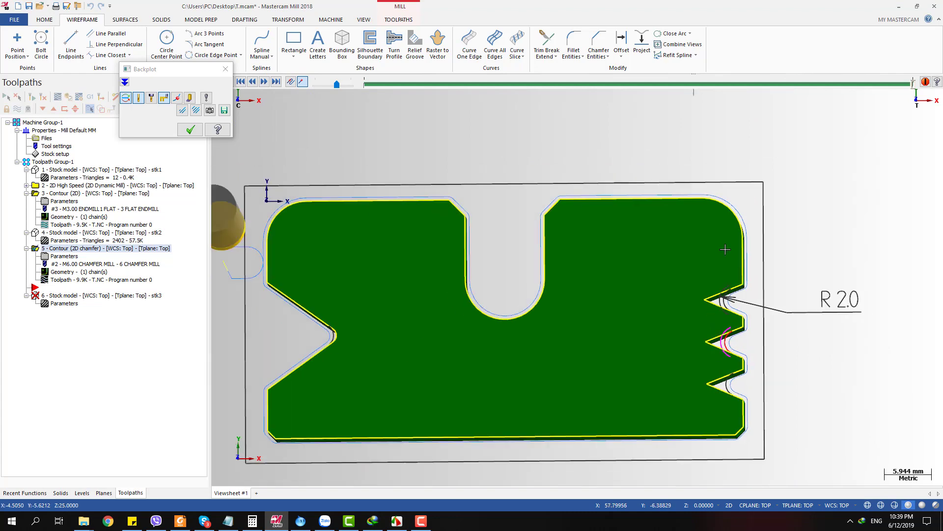
pyautogui.click(190, 129)
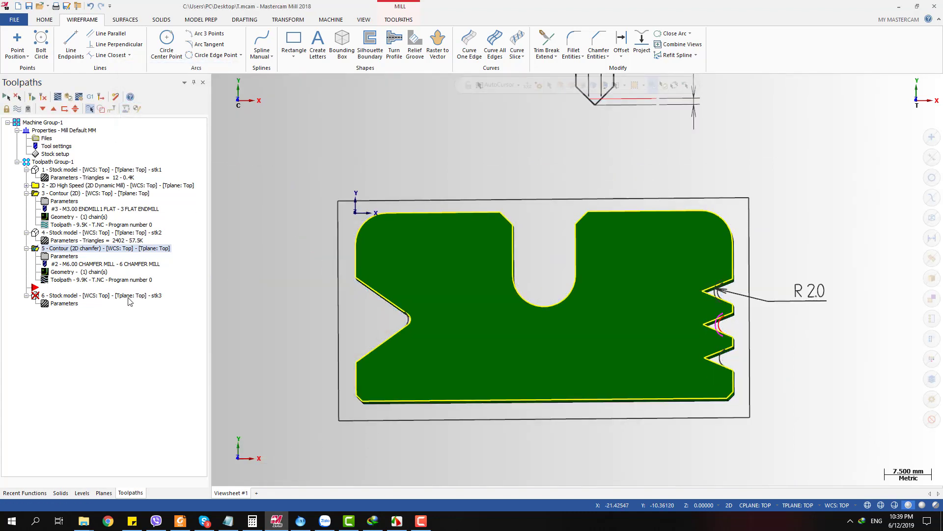
# Regenerate the stk3 stock model following the 2D chamfer operation.
pyautogui.click(73, 295)
pyautogui.click(43, 109)
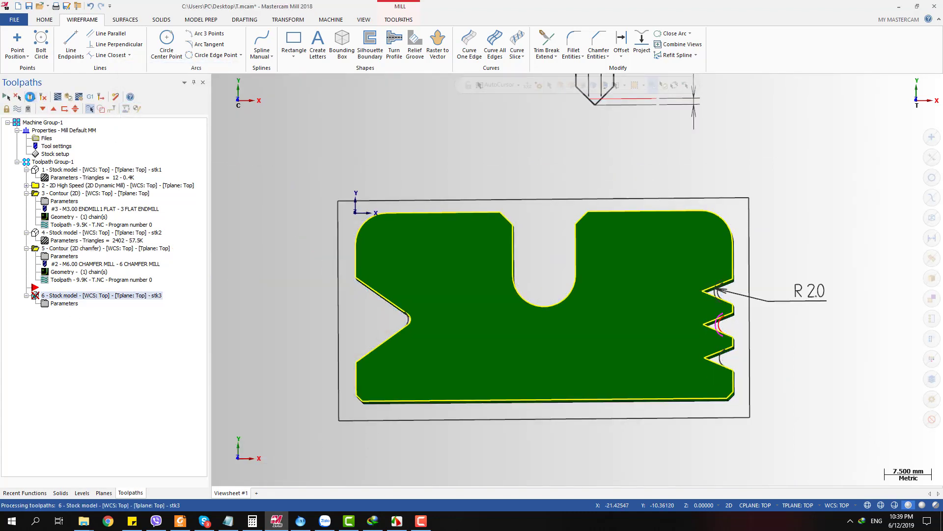
pyautogui.scroll(4, 719, 304)
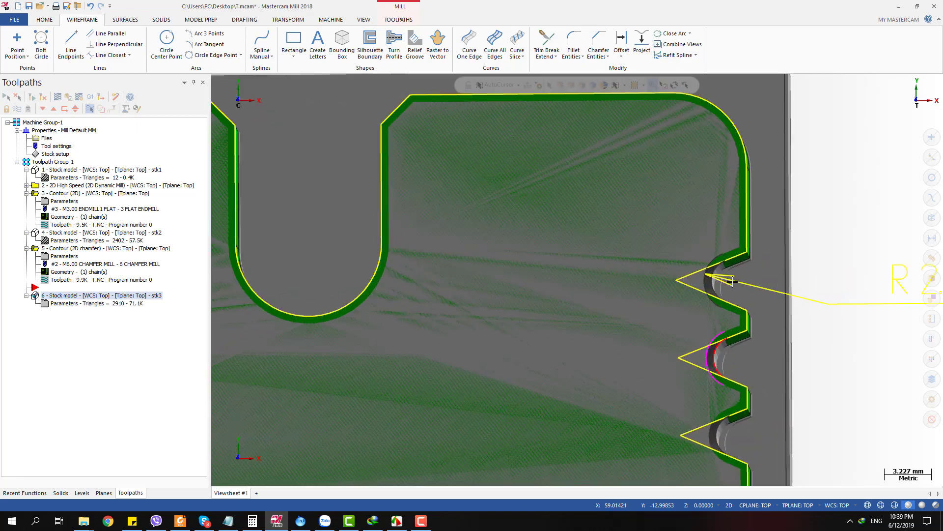
# Examine the chamfered edges of the updated stock model against the offset arcs in the three small notches.
pyautogui.moveTo(729, 280); pyautogui.dragTo(692, 268, button='middle')
pyautogui.scroll(6, 695, 265)
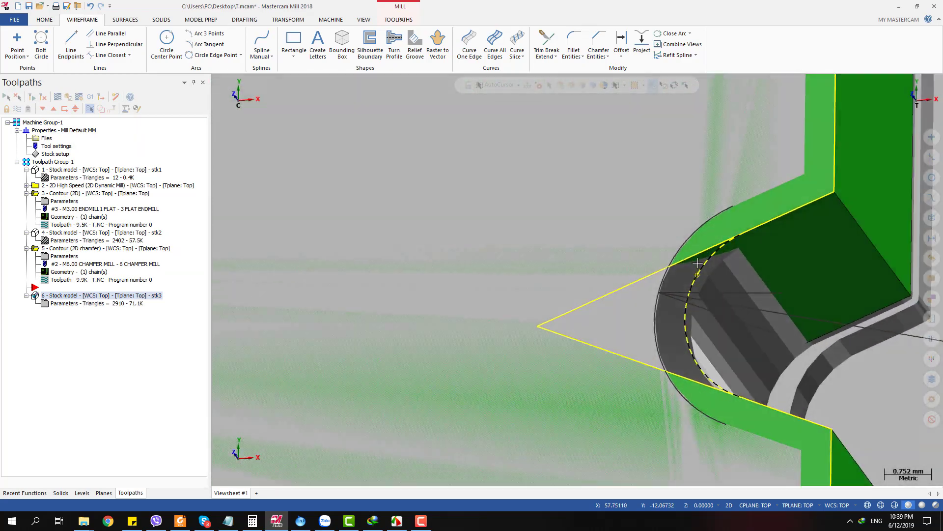
pyautogui.scroll(-3, 698, 264)
pyautogui.moveTo(698, 263)
pyautogui.mouseDown(button='middle')
pyautogui.moveTo(698, 294)
pyautogui.moveTo(720, 243)
pyautogui.mouseUp(button='middle')
pyautogui.scroll(-3, 721, 243)
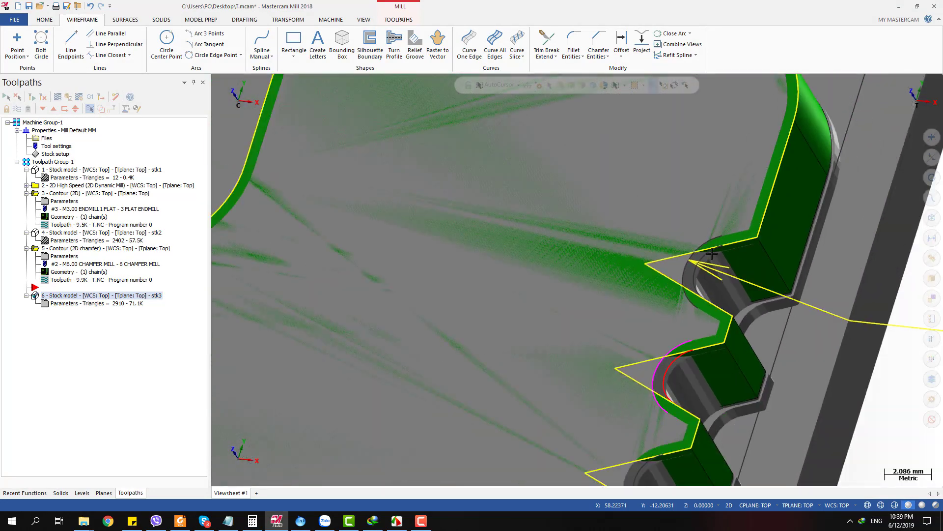
pyautogui.scroll(1, 686, 290)
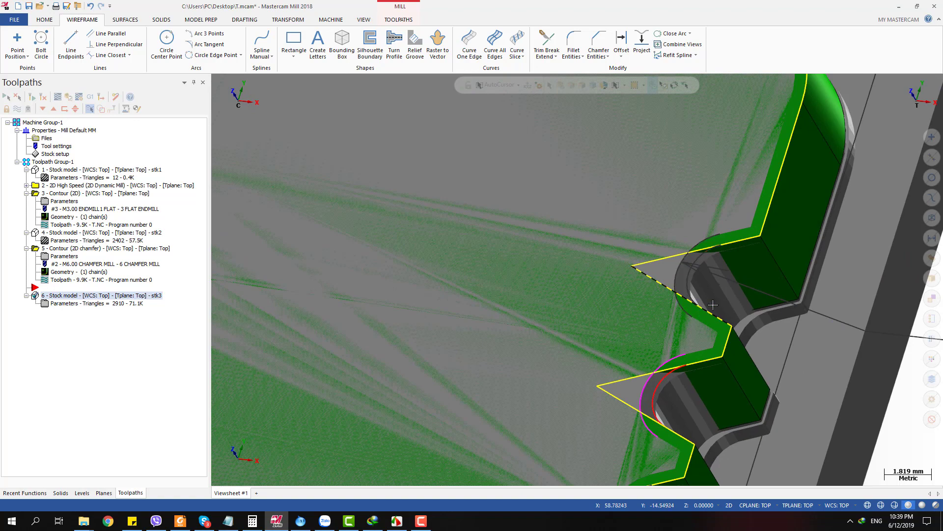
pyautogui.scroll(-2, 712, 260)
pyautogui.scroll(-1, 729, 262)
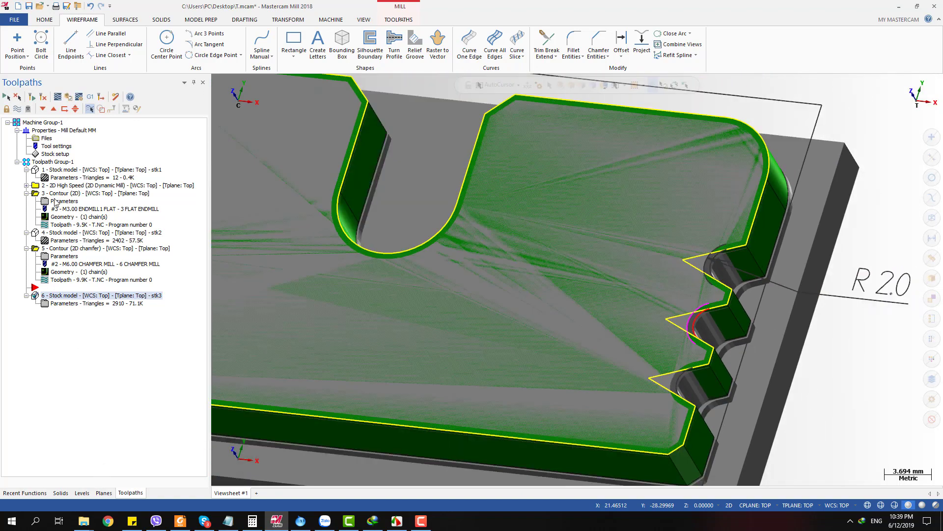
# Run a Verify simulation of all operations in Toolpath Group-1, continuing through each operation change until the 2D chamfer is cut.
pyautogui.click(48, 162)
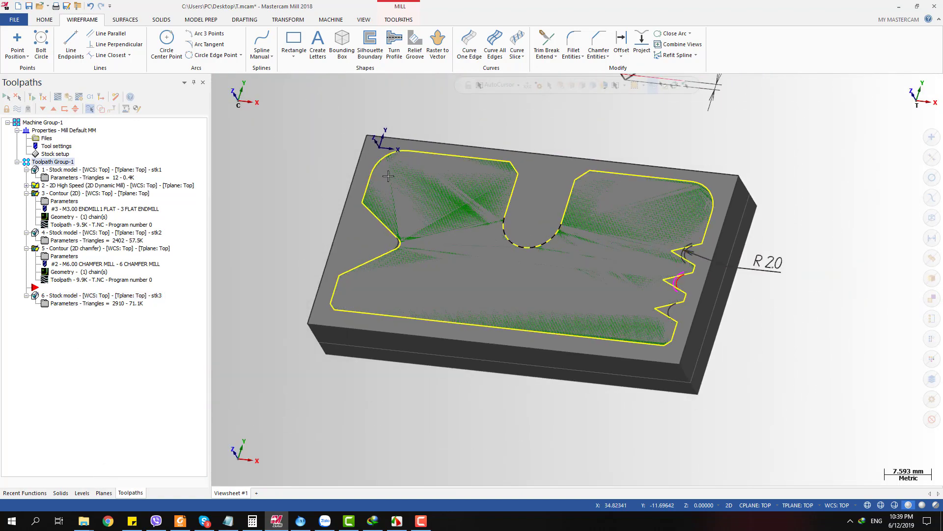
pyautogui.click(69, 98)
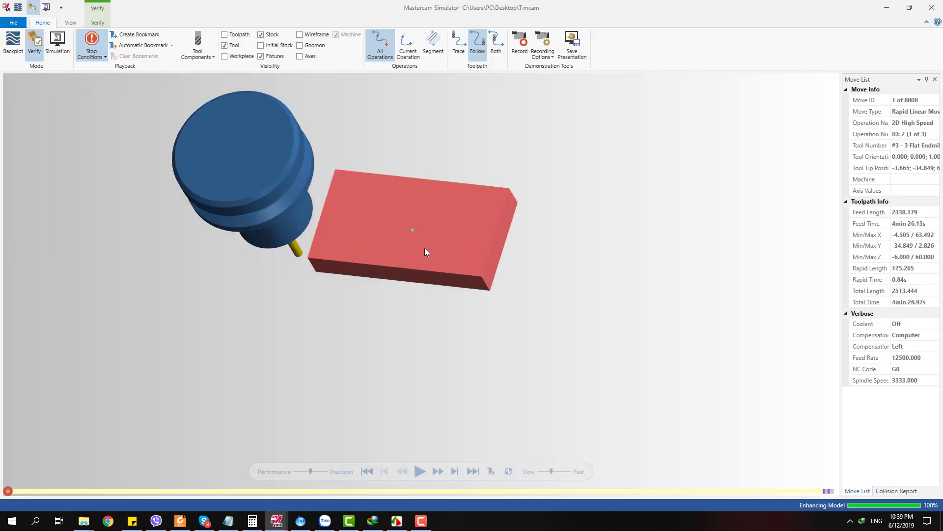
pyautogui.scroll(2, 425, 248)
pyautogui.moveTo(430, 248); pyautogui.dragTo(438, 240, button='middle')
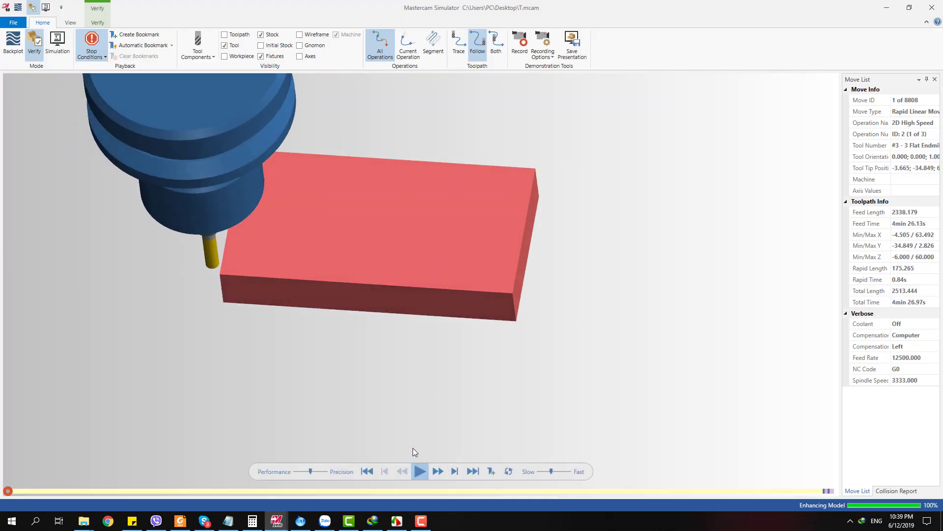
pyautogui.click(420, 471)
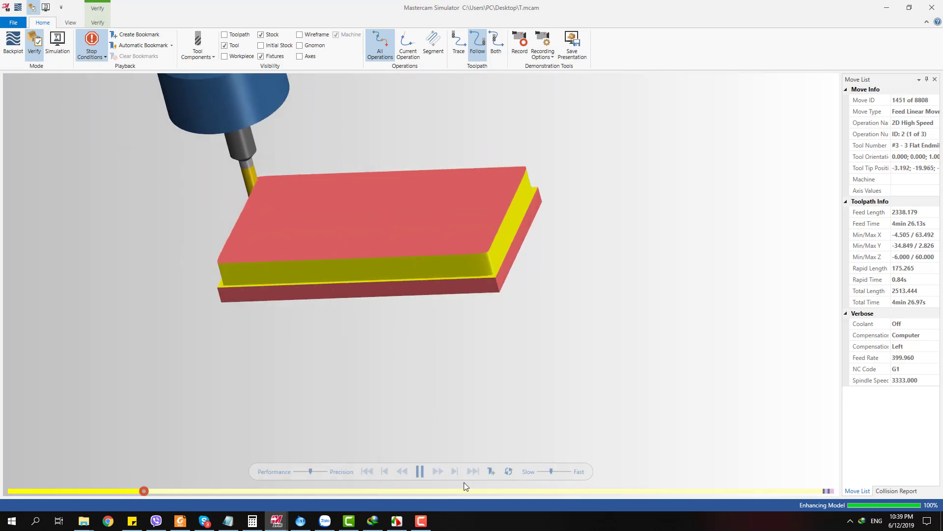
pyautogui.moveTo(550, 473); pyautogui.dragTo(559, 474)
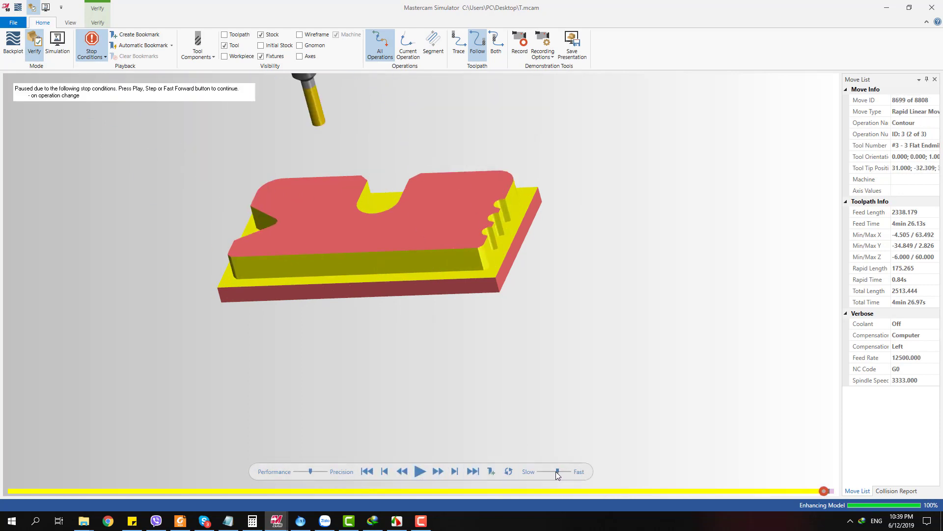
pyautogui.moveTo(555, 471); pyautogui.dragTo(543, 471)
pyautogui.click(420, 472)
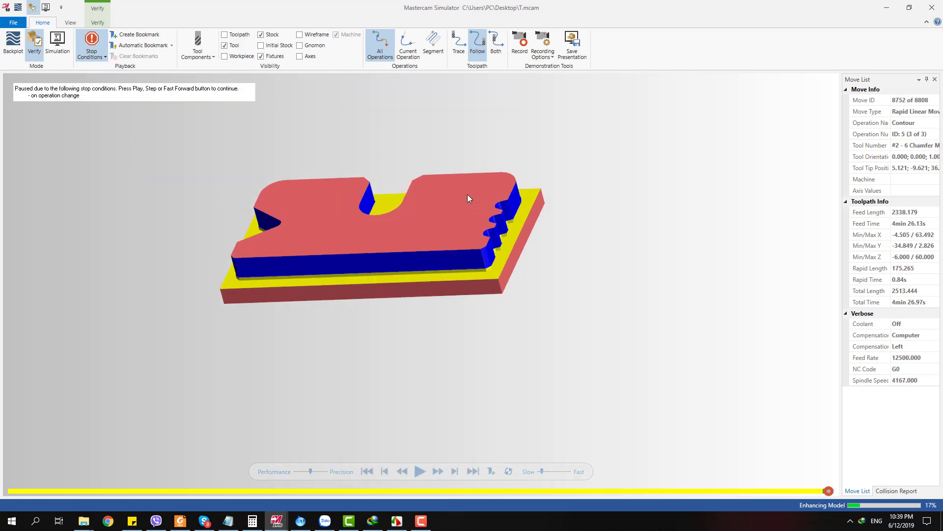
pyautogui.press('r')
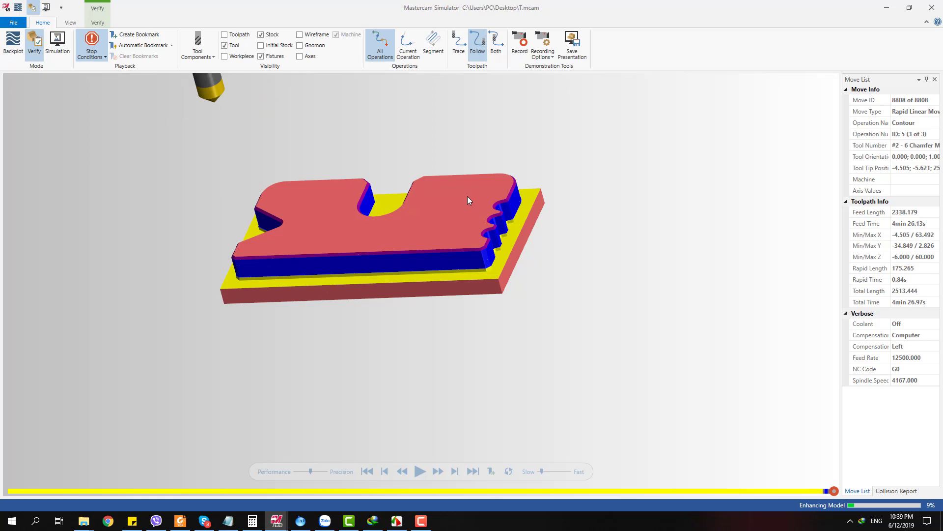
# Examine the simulated chamfer in the three small notches and the large V notch, and close the simulator.
pyautogui.scroll(3, 505, 202)
pyautogui.moveTo(505, 203); pyautogui.dragTo(520, 204, button='middle')
pyautogui.scroll(-3, 520, 204)
pyautogui.keyDown('shift'); pyautogui.moveTo(474, 178); pyautogui.dragTo(584, 195, button='middle'); pyautogui.keyUp('shift')
pyautogui.scroll(5, 482, 198)
pyautogui.scroll(-4, 579, 223)
pyautogui.scroll(1, 581, 198)
pyautogui.scroll(5, 584, 195)
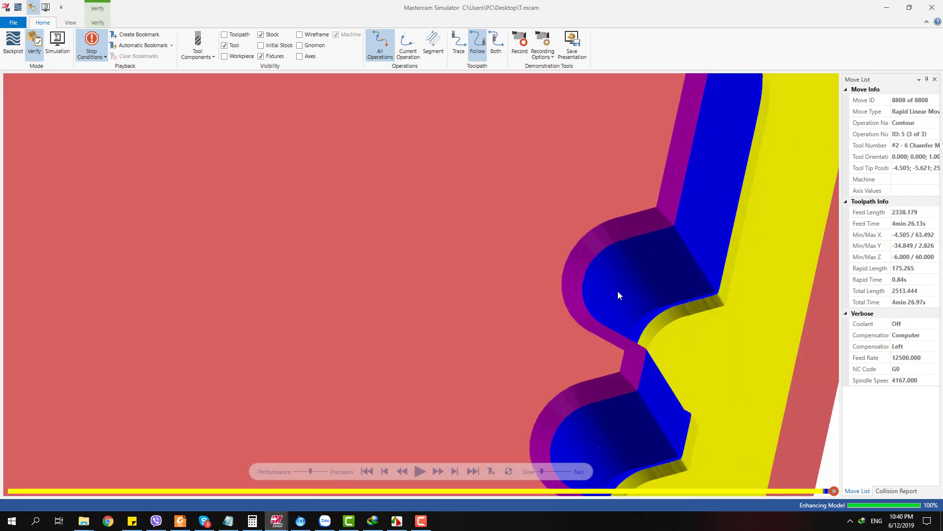
pyautogui.scroll(-5, 618, 295)
pyautogui.moveTo(593, 347); pyautogui.dragTo(198, 309, button='middle')
pyautogui.scroll(5, 319, 282)
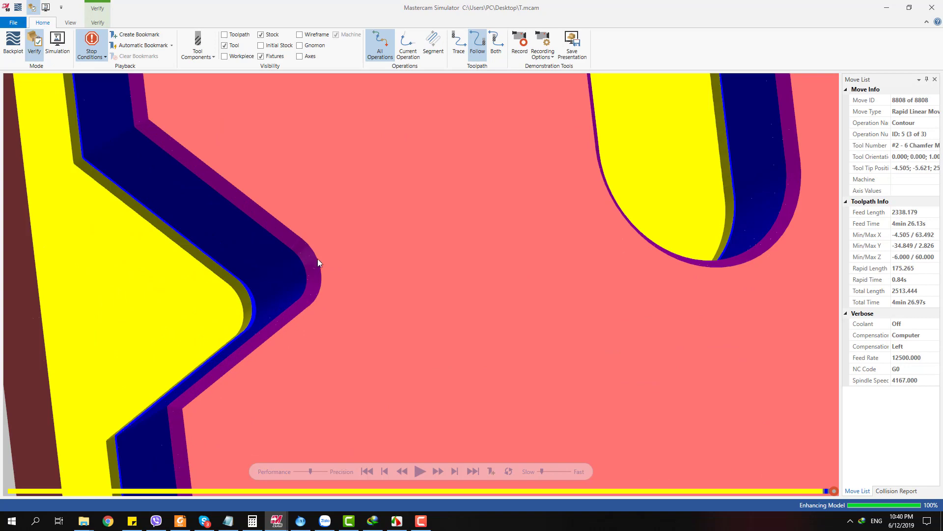
pyautogui.scroll(-10, 305, 288)
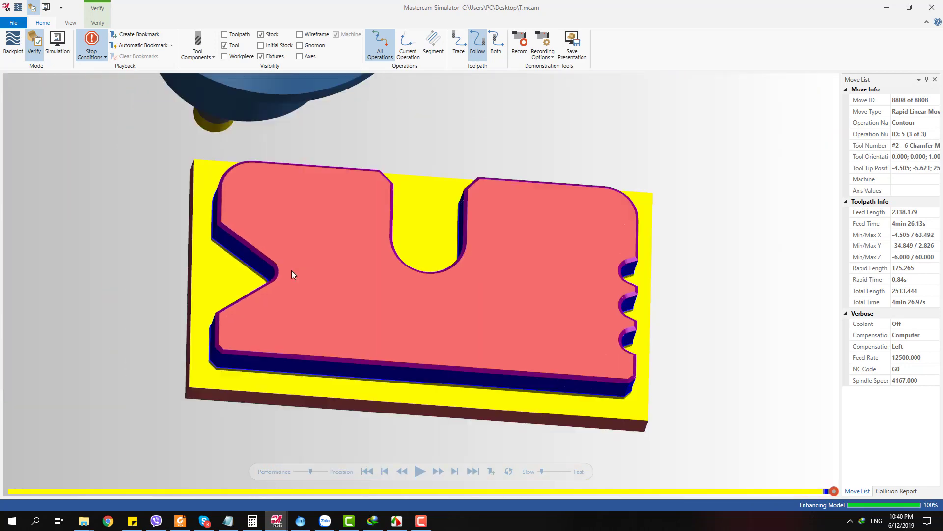
pyautogui.click(931, 8)
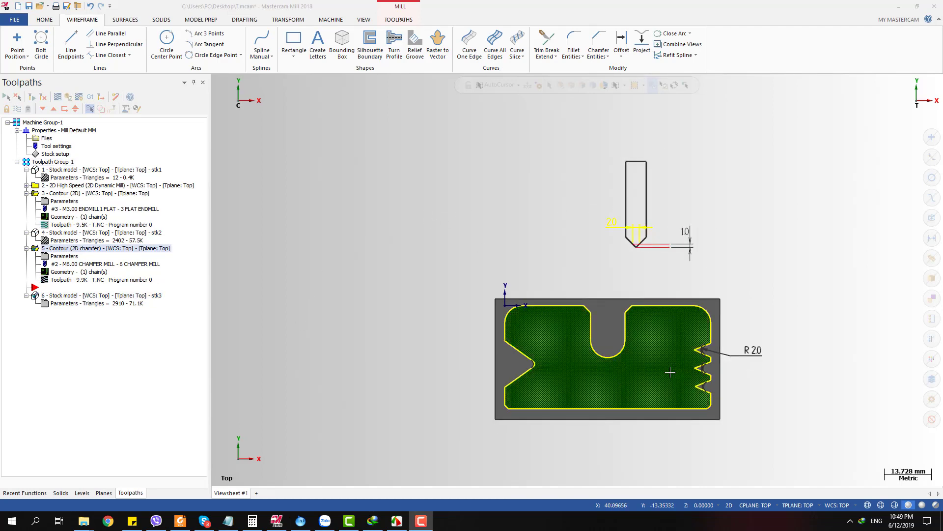
# Backplot the 2D chamfer toolpath twice, scrubbing along the contour to check the tool's path, and close the backplot.
pyautogui.moveTo(643, 354); pyautogui.dragTo(643, 296, button='middle')
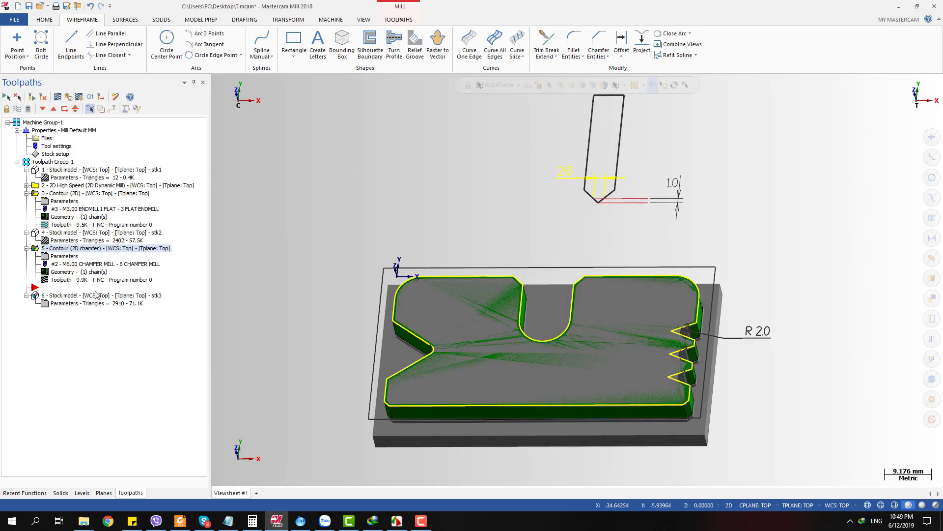
pyautogui.click(85, 281)
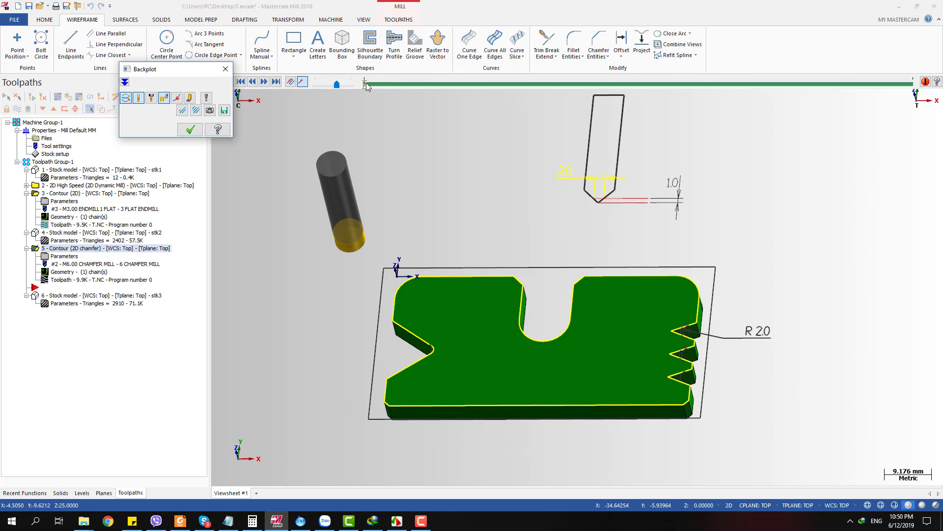
pyautogui.moveTo(367, 83); pyautogui.dragTo(817, 85)
pyautogui.scroll(2, 686, 373)
pyautogui.moveTo(685, 372); pyautogui.dragTo(659, 295, button='middle')
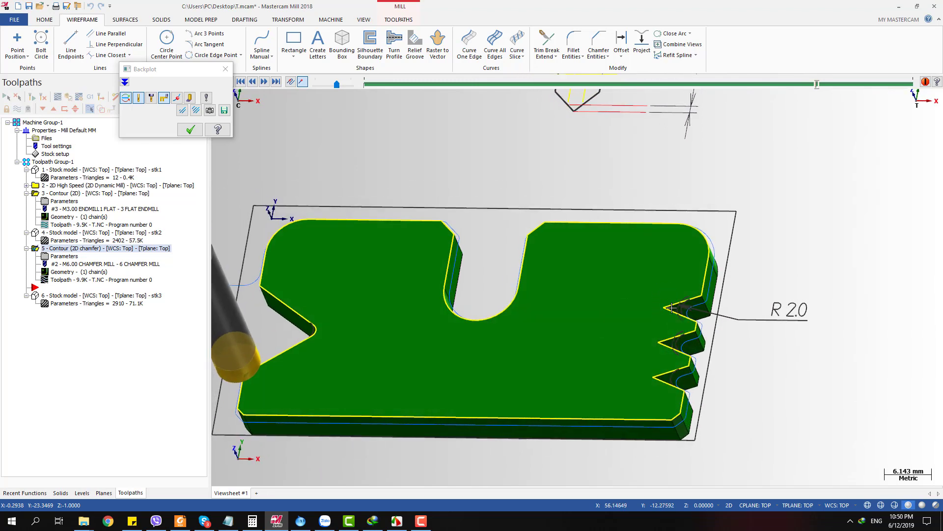
pyautogui.click(185, 131)
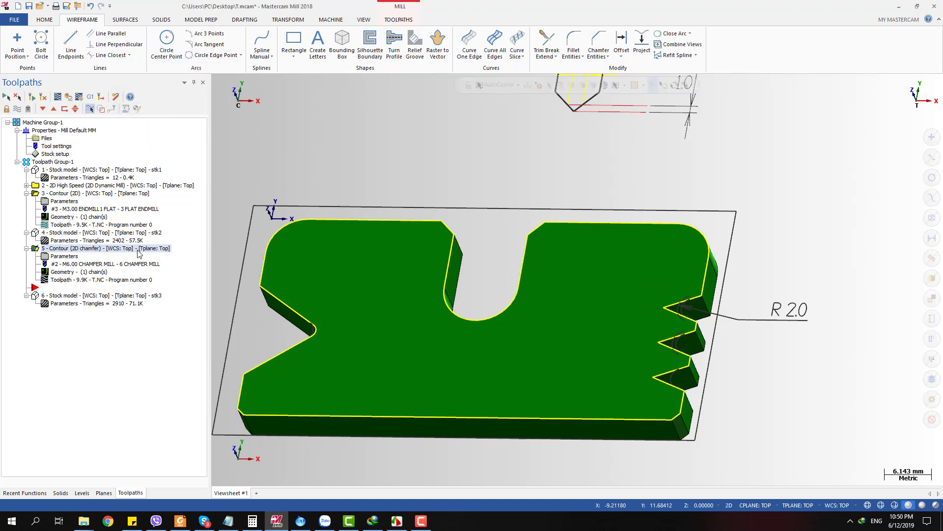
pyautogui.click(73, 283)
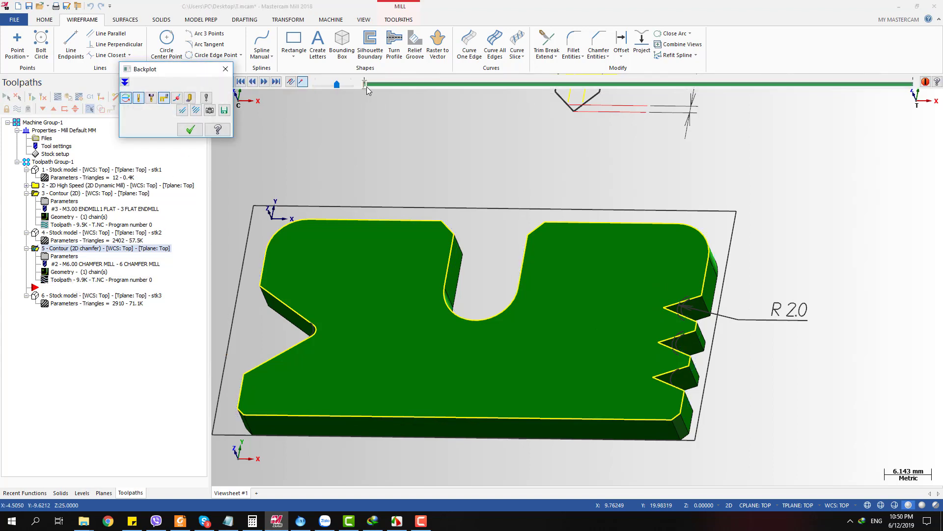
pyautogui.moveTo(365, 85)
pyautogui.mouseDown()
pyautogui.moveTo(724, 93)
pyautogui.moveTo(913, 84)
pyautogui.mouseUp()
pyautogui.click(190, 130)
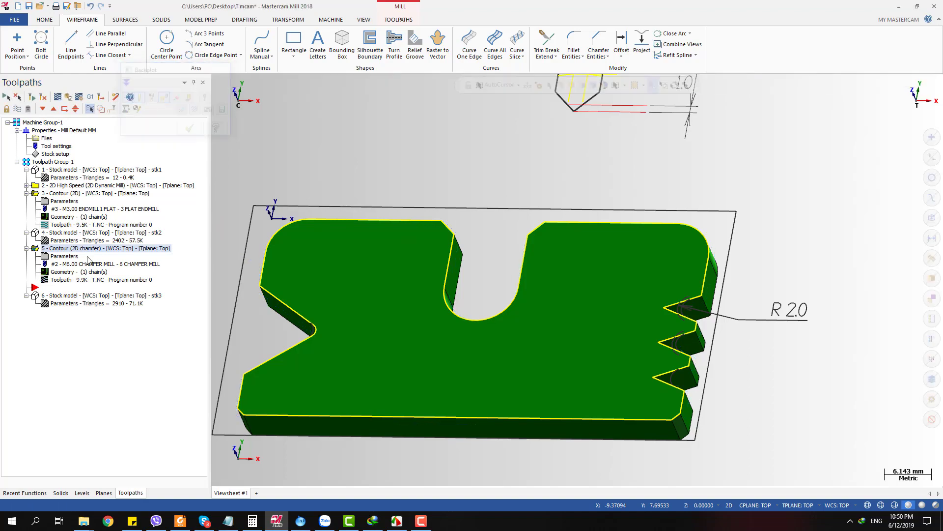
# Display the stk3 stock model, hide level 1 to examine the chamfered notches, and make the level visible again.
pyautogui.click(64, 295)
pyautogui.scroll(5, 654, 308)
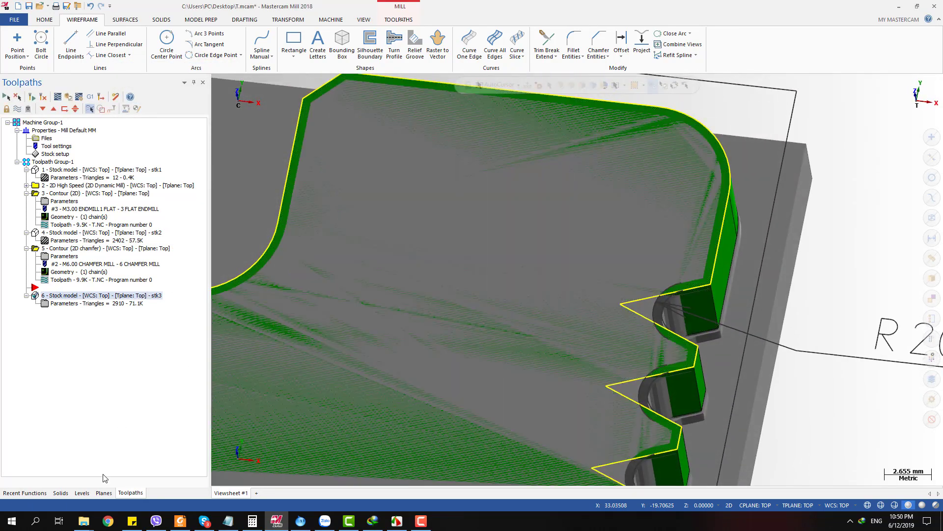
pyautogui.click(81, 493)
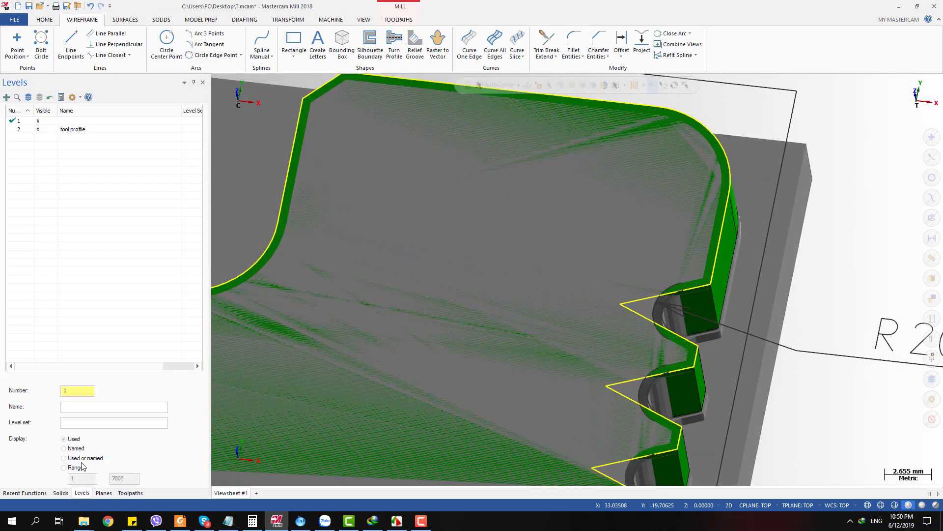
pyautogui.click(38, 121)
pyautogui.scroll(-2, 713, 271)
pyautogui.moveTo(705, 307); pyautogui.dragTo(680, 288, button='middle')
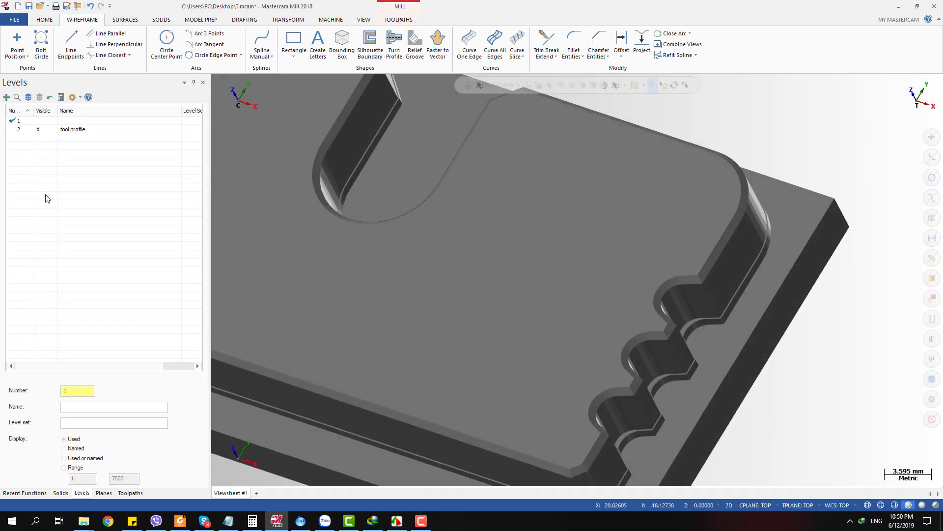
pyautogui.click(38, 121)
pyautogui.scroll(-2, 713, 258)
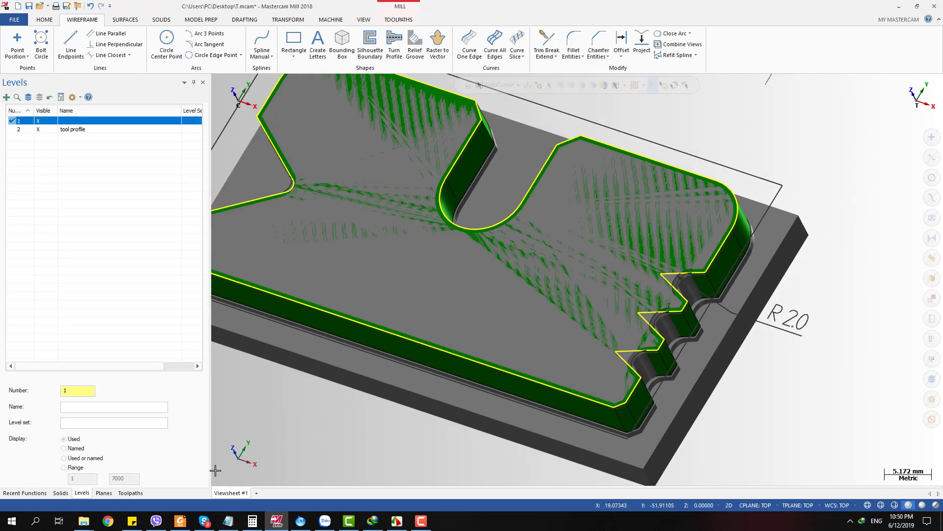
# Set the 2D chamfer operation's bottom offset to 1.0 and review its 0.5 chamfer width against the notch geometry.
pyautogui.click(130, 493)
pyautogui.click(64, 256)
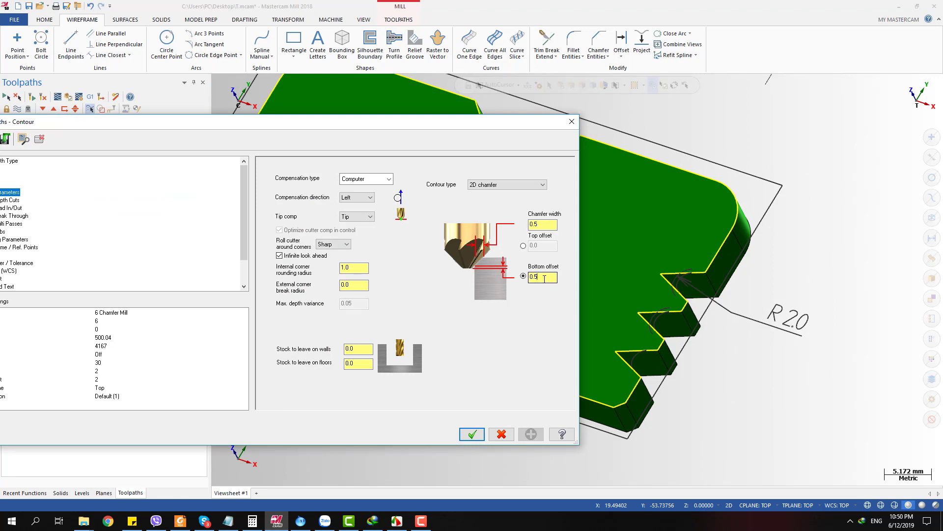
pyautogui.moveTo(544, 278); pyautogui.dragTo(530, 278)
pyautogui.click(543, 225)
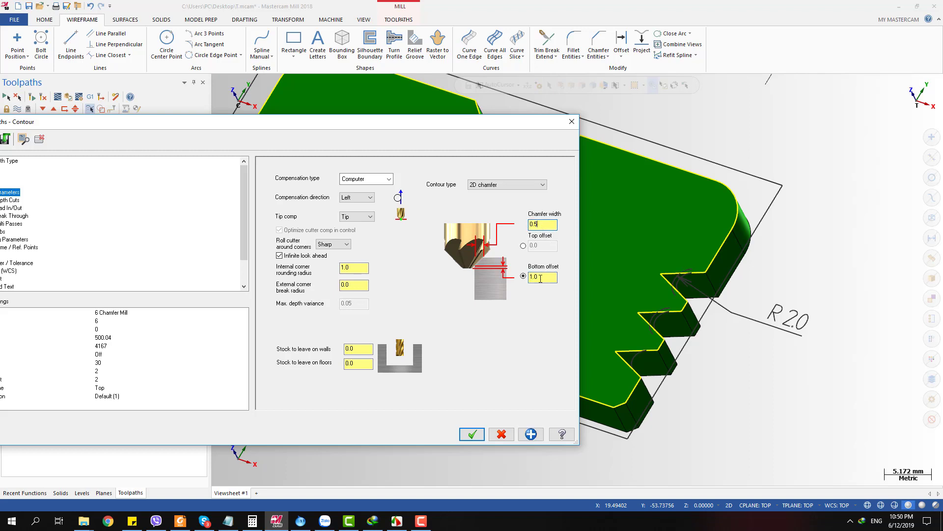
pyautogui.moveTo(541, 280); pyautogui.dragTo(530, 278)
pyautogui.doubleClick(545, 223)
pyautogui.click(536, 224)
pyautogui.moveTo(508, 127); pyautogui.dragTo(615, 135)
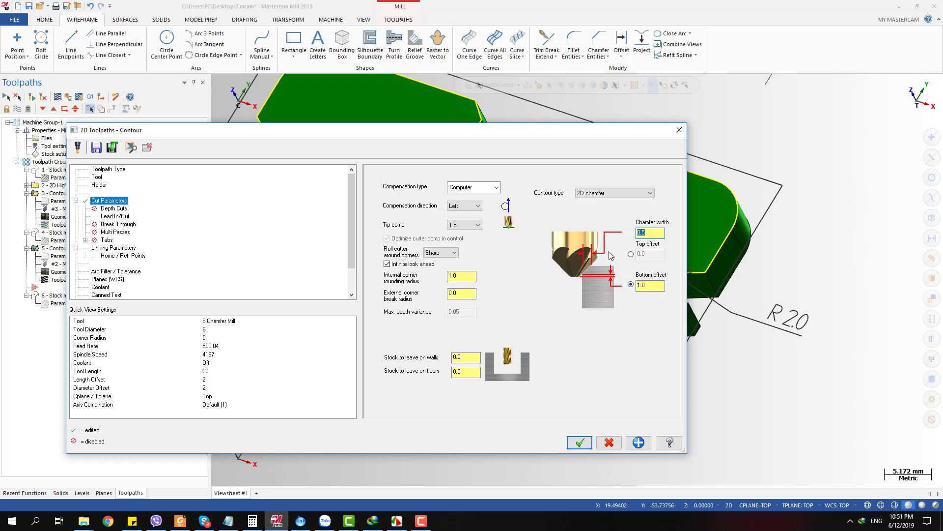
pyautogui.moveTo(620, 147); pyautogui.dragTo(519, 143)
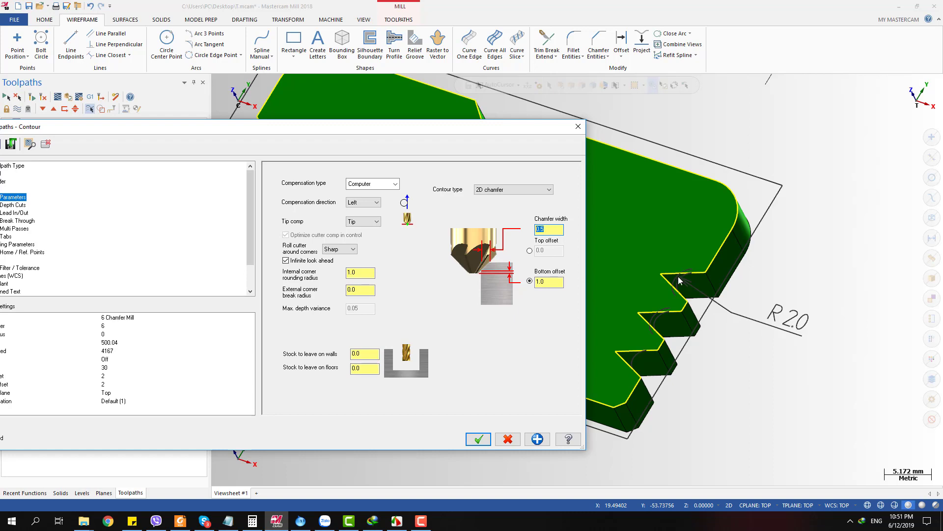
pyautogui.moveTo(523, 129); pyautogui.dragTo(583, 122)
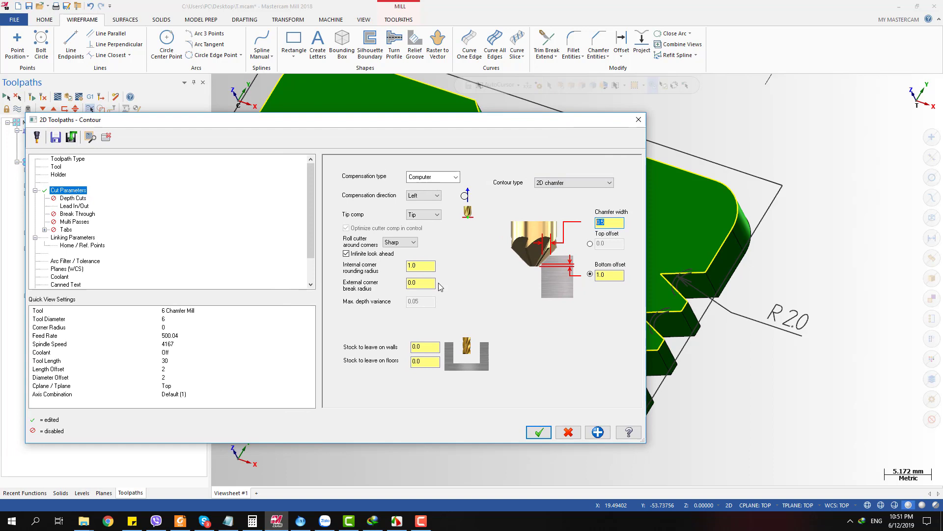
# Set the chamfer's internal corner rounding radius to 0.5 and regenerate the 2D chamfer toolpath and stk3 stock model.
pyautogui.doubleClick(413, 266)
pyautogui.doubleClick(421, 283)
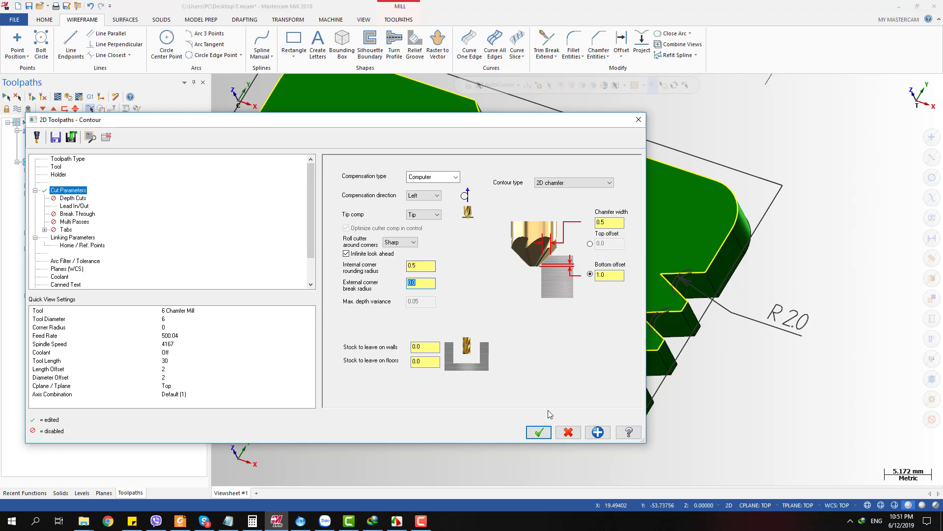
pyautogui.click(539, 432)
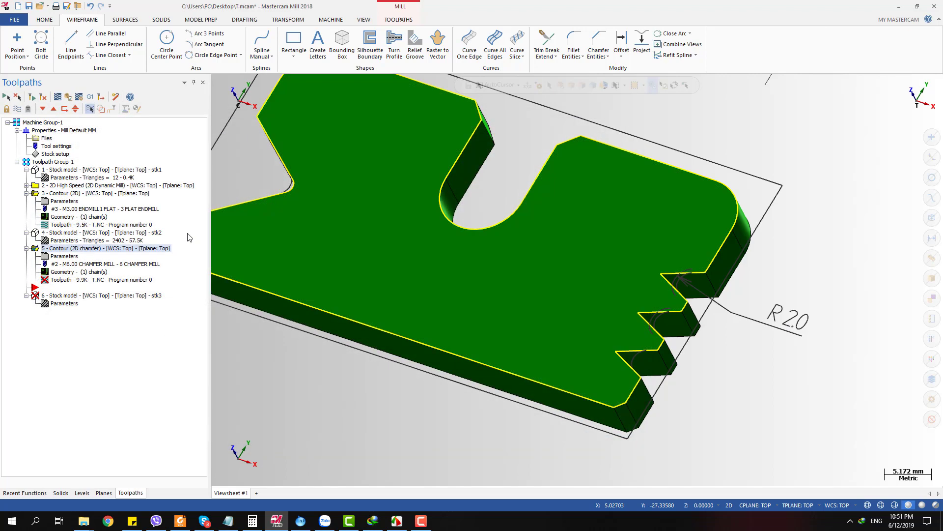
pyautogui.click(43, 98)
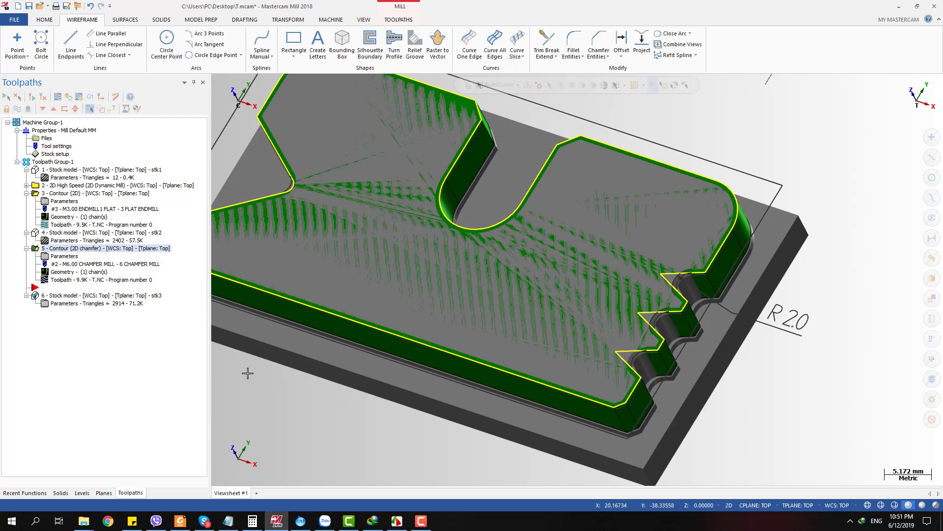
# Hide level 1 and examine the regenerated stock model's chamfered edges and notches.
pyautogui.click(81, 492)
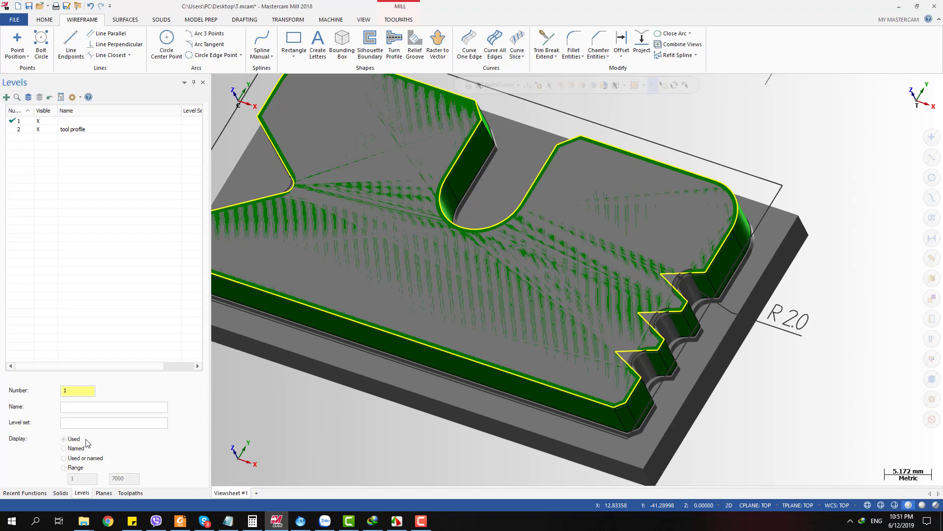
pyautogui.click(38, 120)
pyautogui.scroll(3, 619, 319)
pyautogui.moveTo(620, 319); pyautogui.dragTo(641, 250, button='middle')
pyautogui.scroll(-3, 785, 265)
pyautogui.moveTo(581, 247); pyautogui.dragTo(653, 268, button='middle')
# Recheck the 2D chamfer operation's internal corner rounding radius, chamfer width and bottom offset, and accept the parameters.
pyautogui.click(130, 492)
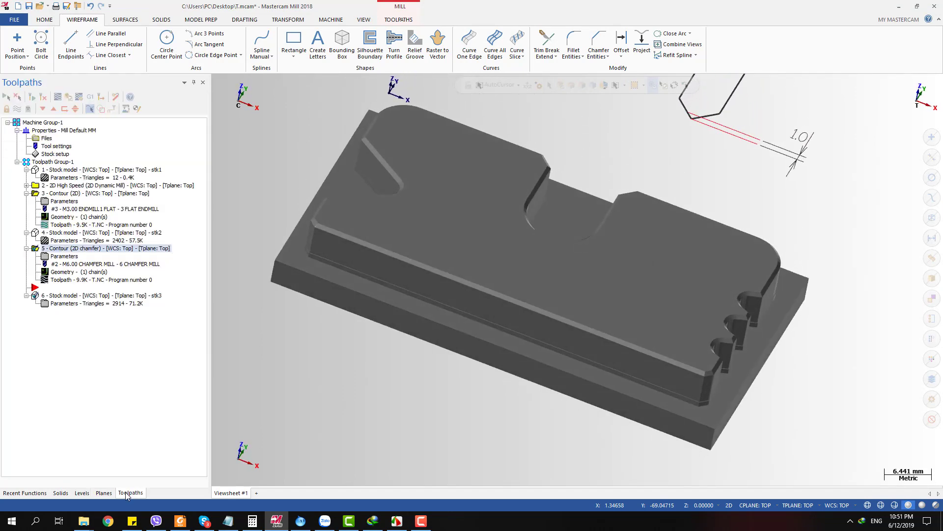
pyautogui.click(64, 256)
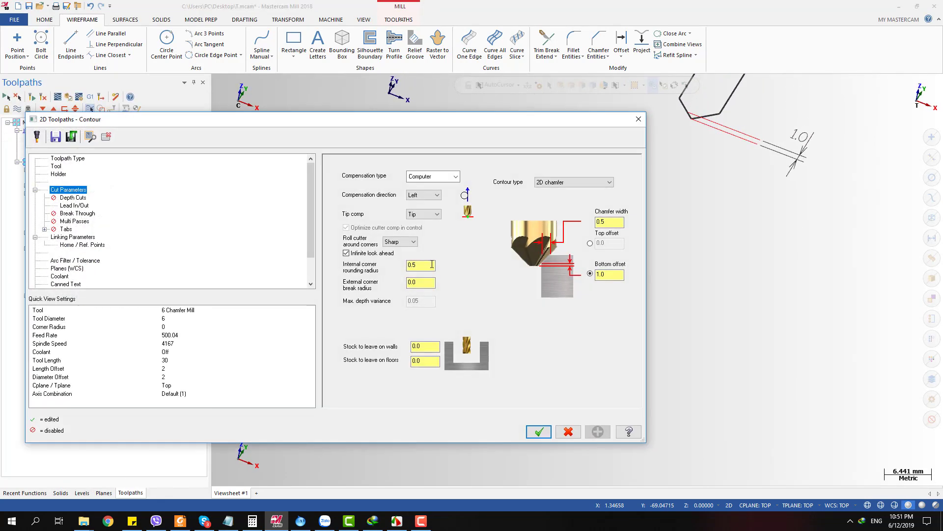
pyautogui.doubleClick(410, 265)
pyautogui.moveTo(411, 264); pyautogui.dragTo(407, 265)
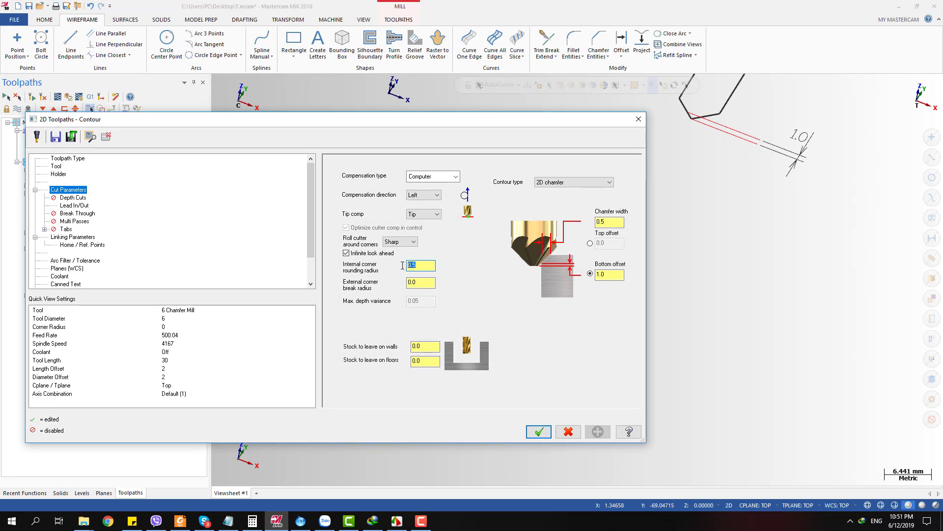
pyautogui.doubleClick(598, 222)
pyautogui.write('0.5')
pyautogui.press('Tab')
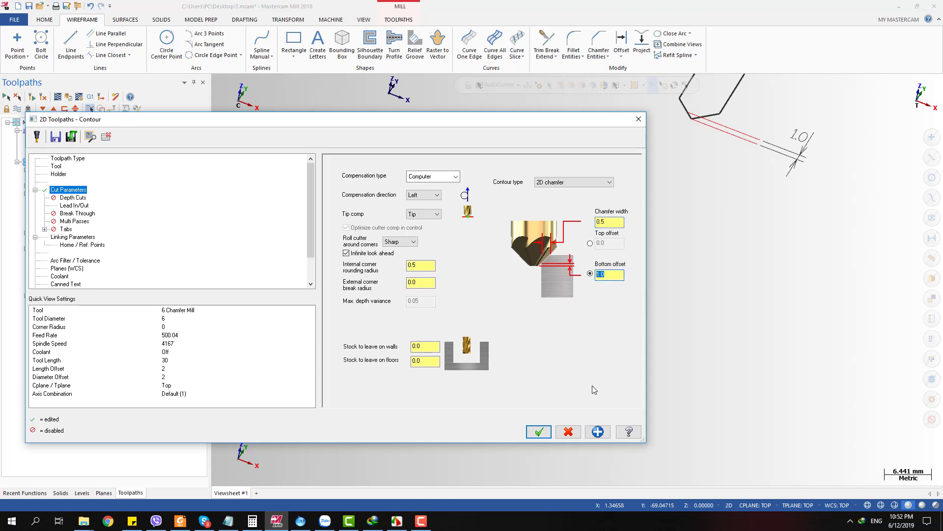
pyautogui.click(539, 431)
# Make level 1 visible again and look over the whole part's notches alongside the tool profile.
pyautogui.scroll(-1, 591, 362)
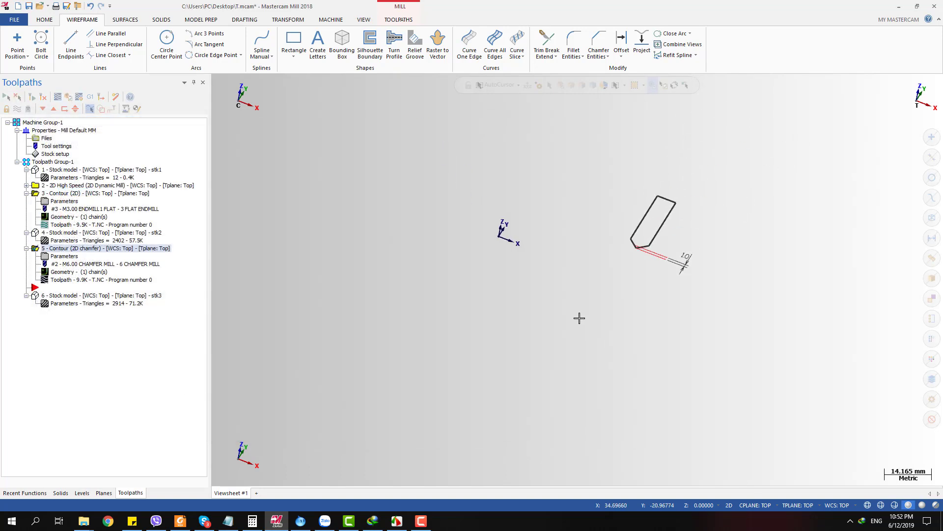
pyautogui.click(82, 492)
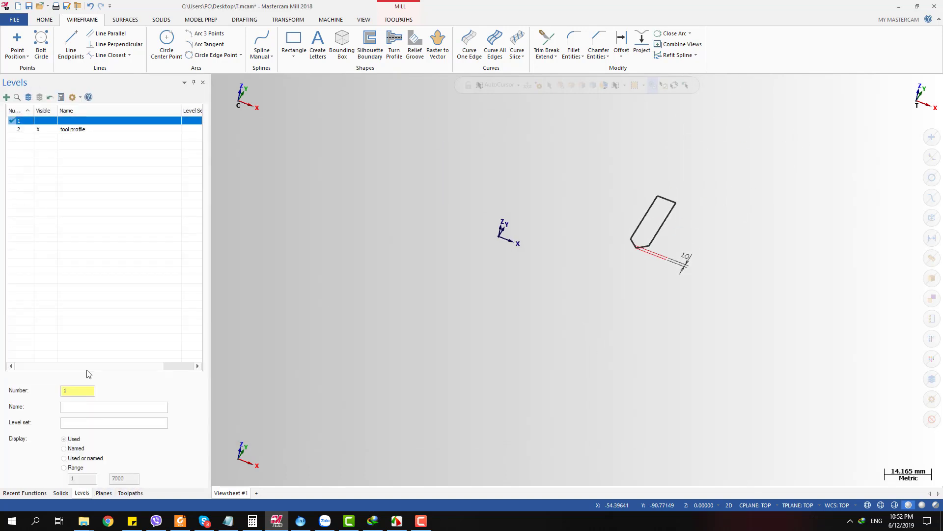
pyautogui.click(43, 122)
pyautogui.scroll(-1, 535, 256)
pyautogui.moveTo(586, 303); pyautogui.dragTo(632, 324, button='middle')
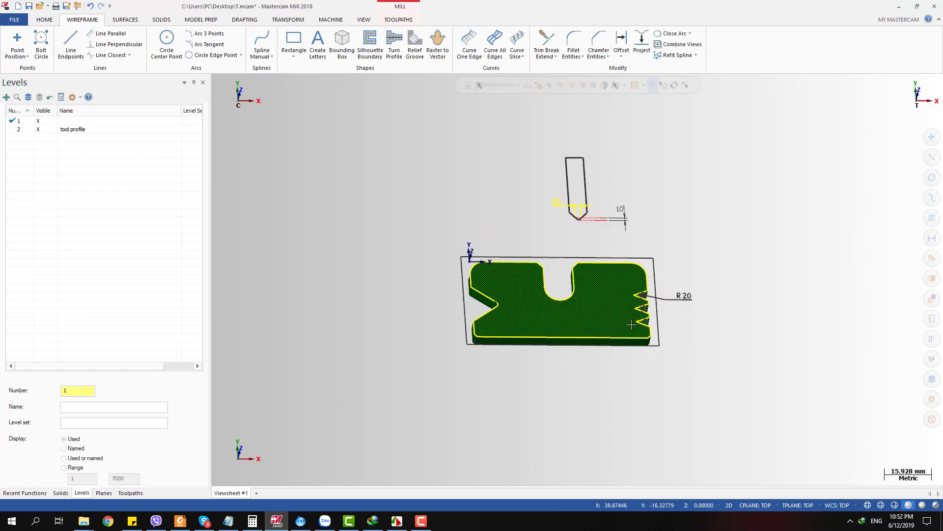
pyautogui.scroll(2, 628, 324)
pyautogui.scroll(1, 698, 347)
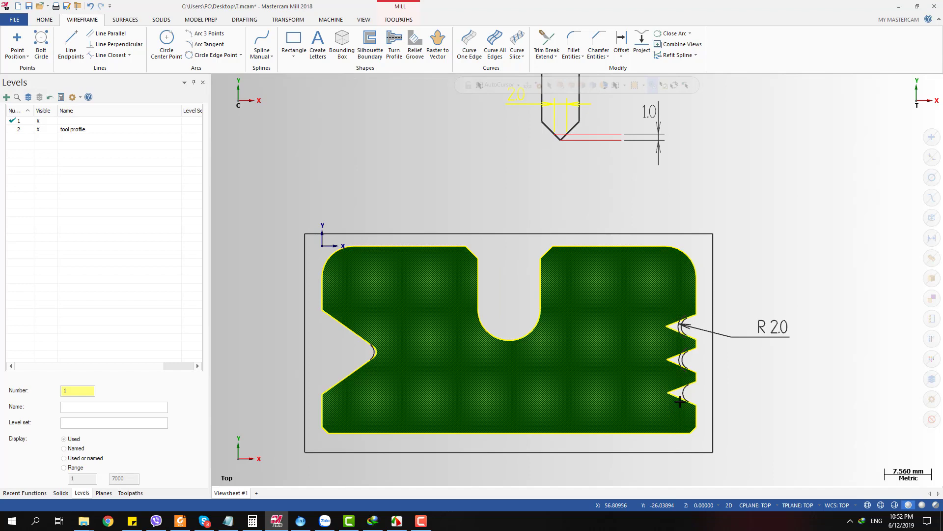
pyautogui.scroll(-1, 629, 354)
pyautogui.scroll(1, 493, 369)
pyautogui.moveTo(495, 368); pyautogui.dragTo(500, 342, button='middle')
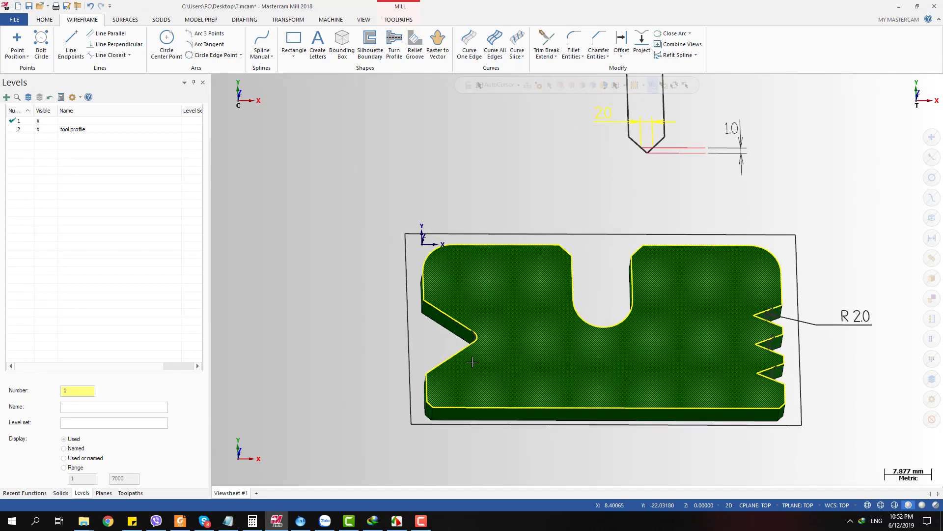
pyautogui.scroll(-1, 479, 363)
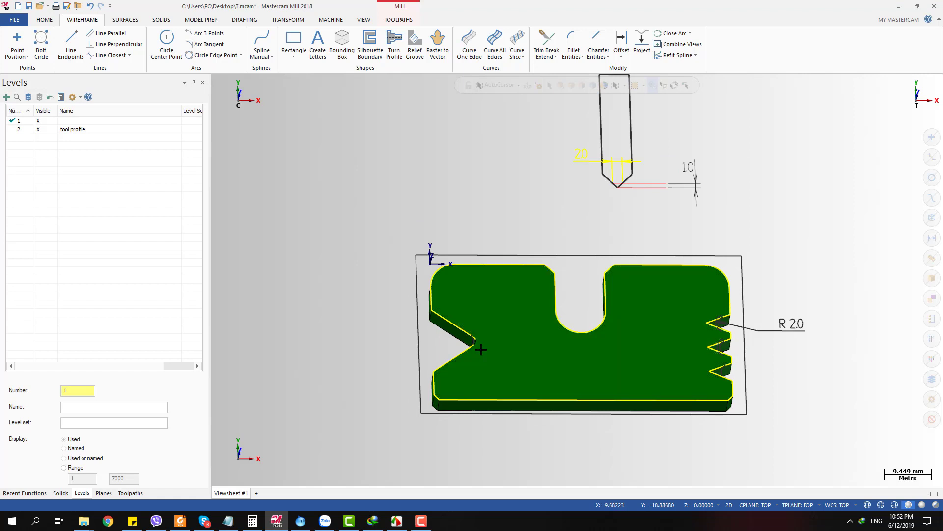
pyautogui.scroll(-1, 490, 344)
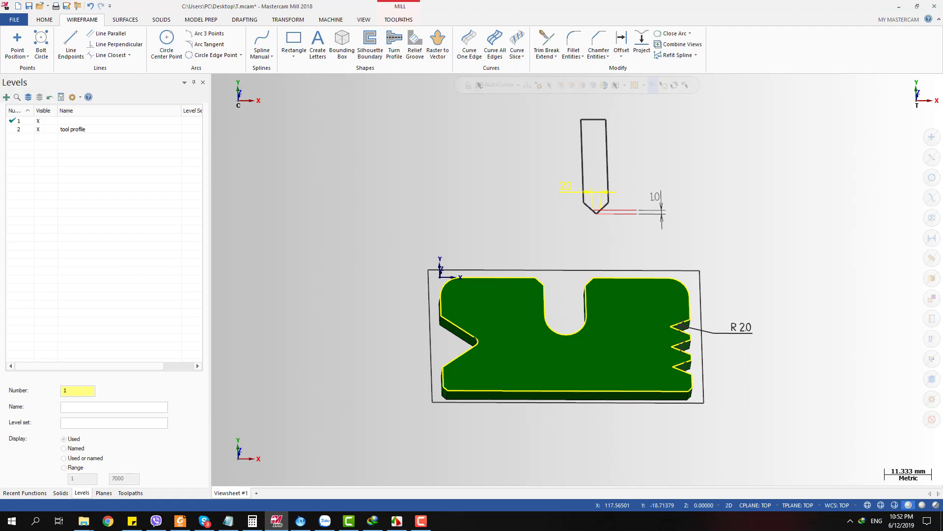